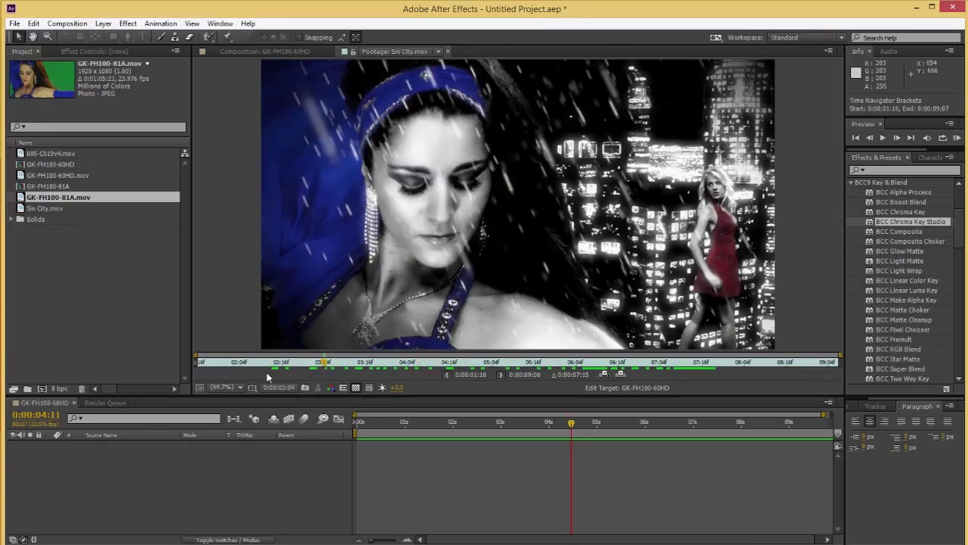
Scrub and play the finished Sin City.mov maximized, replaying from about 04:02, then restore the layout
click(446, 362)
key(space)
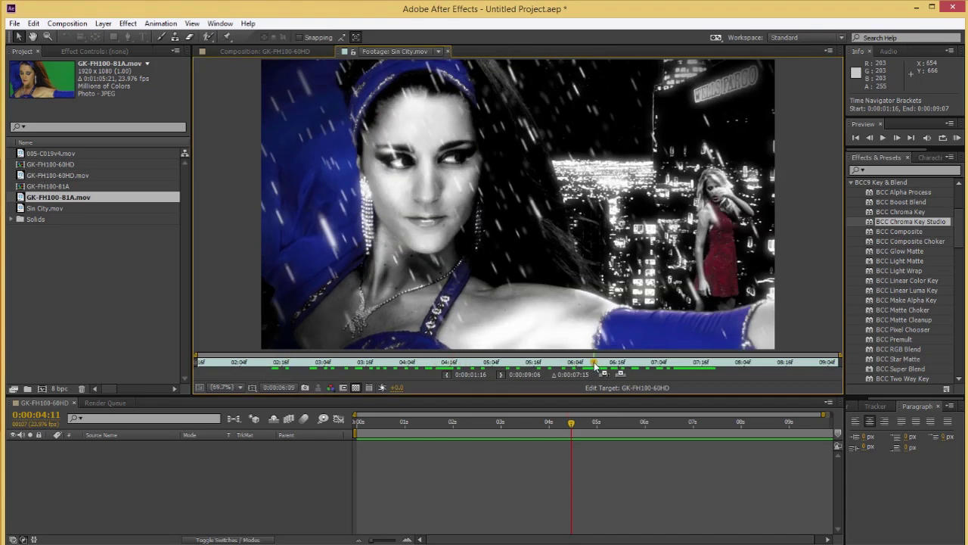
key(grave)
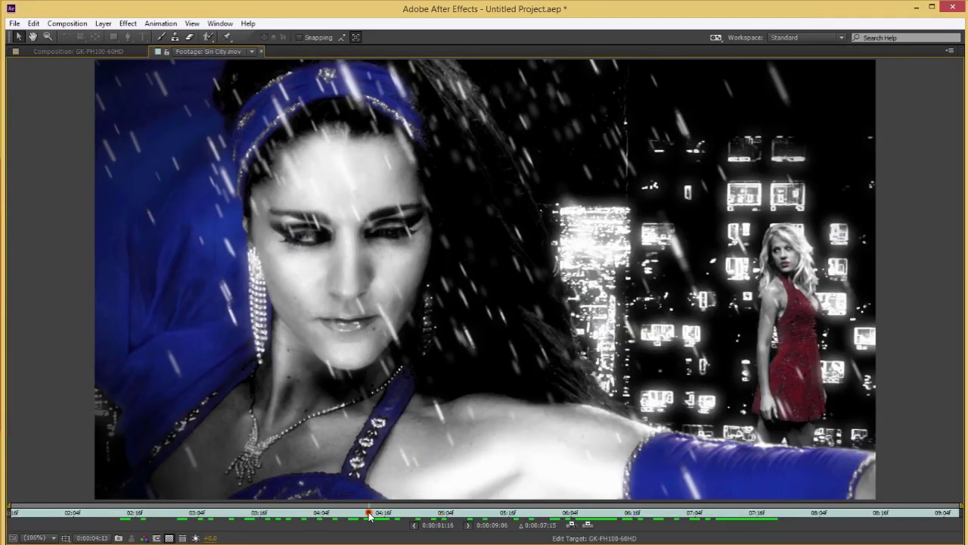
drag(370, 514, 856, 514)
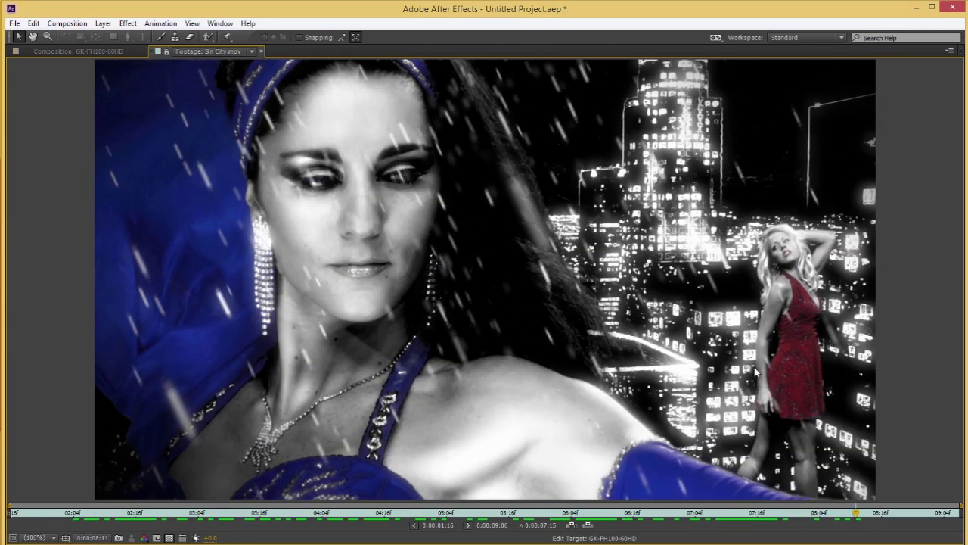
drag(481, 513, 603, 278)
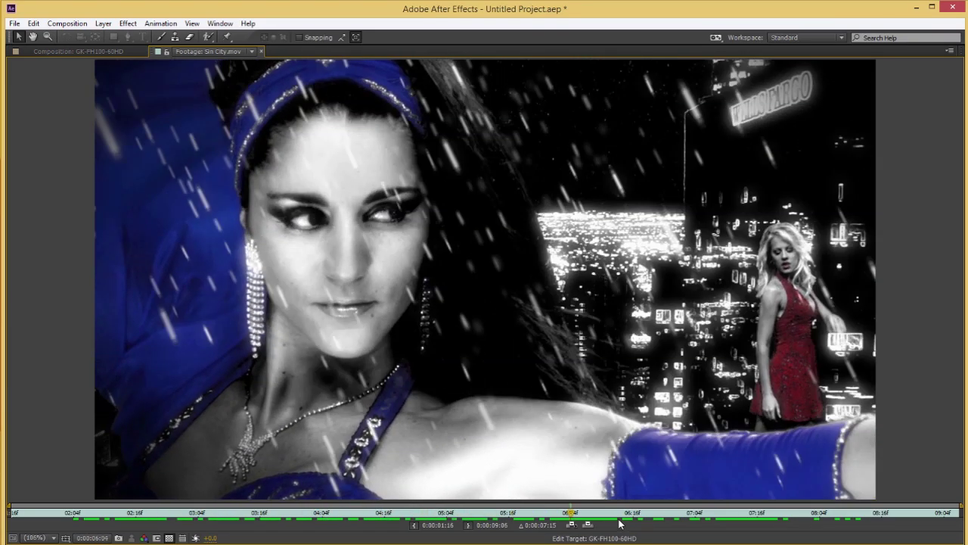
drag(629, 514, 313, 515)
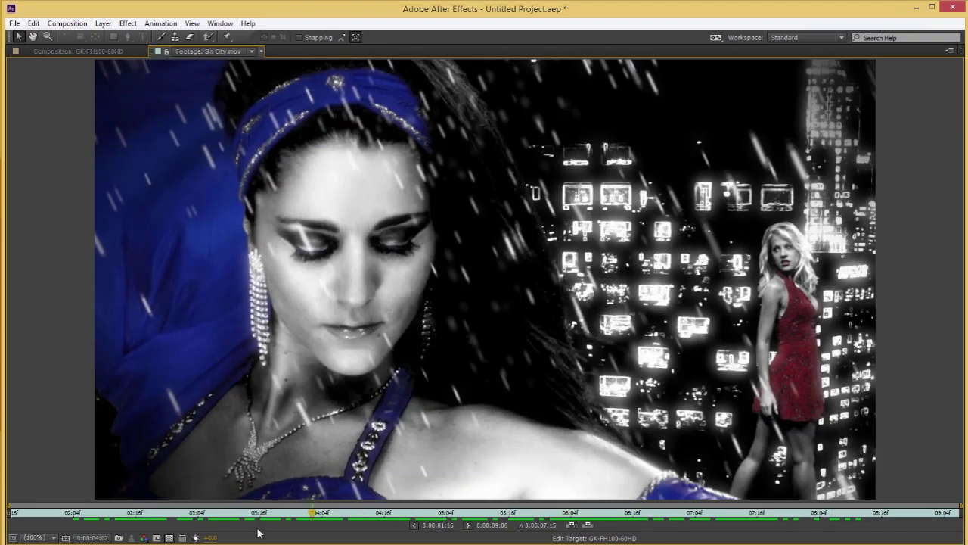
key(space)
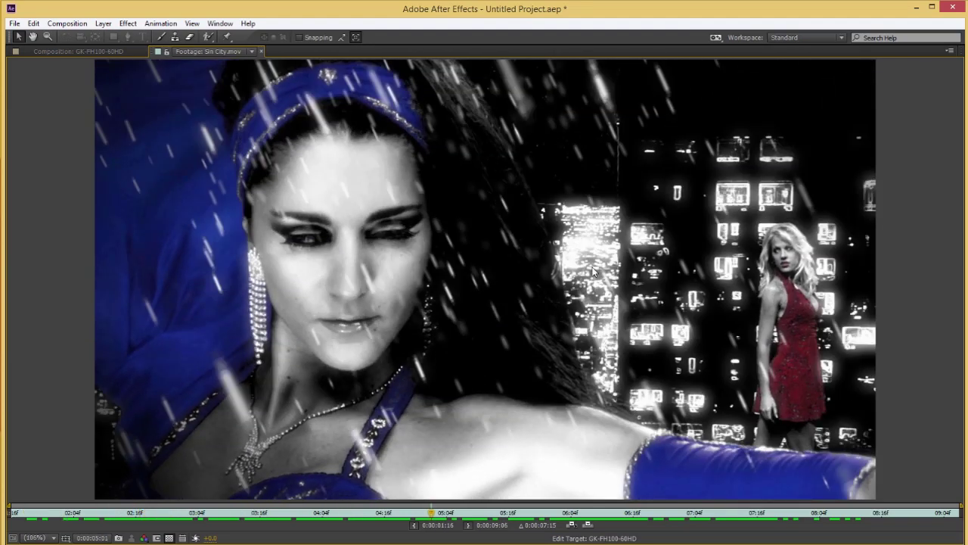
key(grave)
Add GK-FH100-81A.mov to the GK-FH100-60HD timeline and scrub to about 06:23 to check it
click(148, 473)
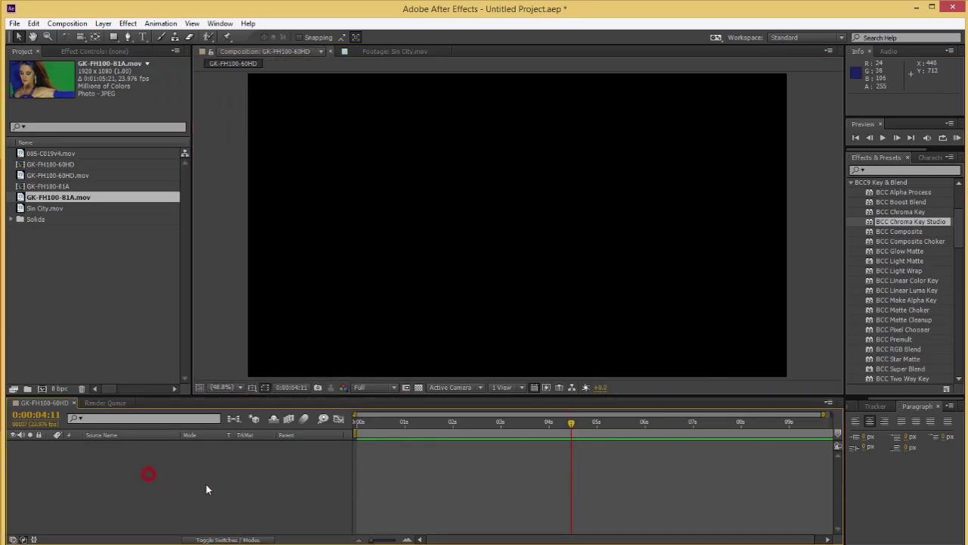
click(71, 268)
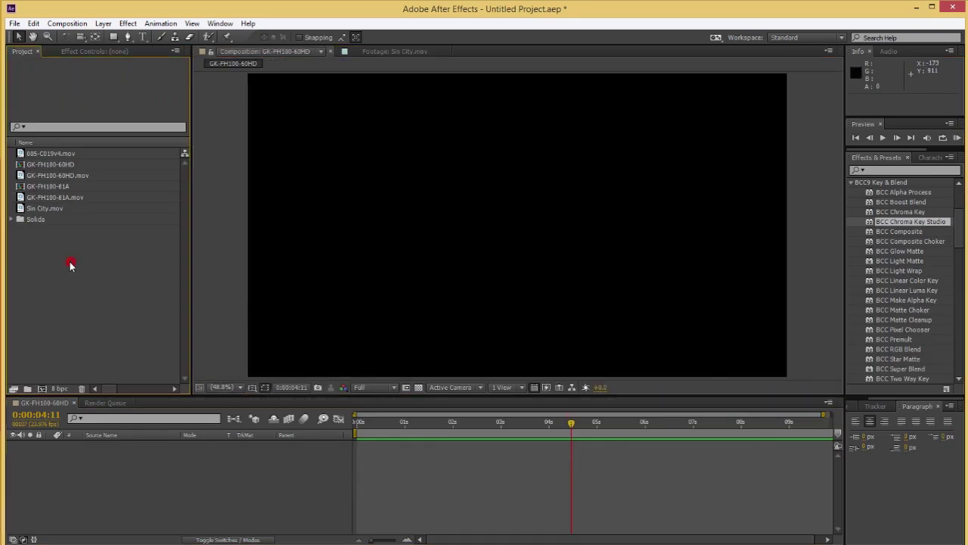
drag(36, 198, 141, 505)
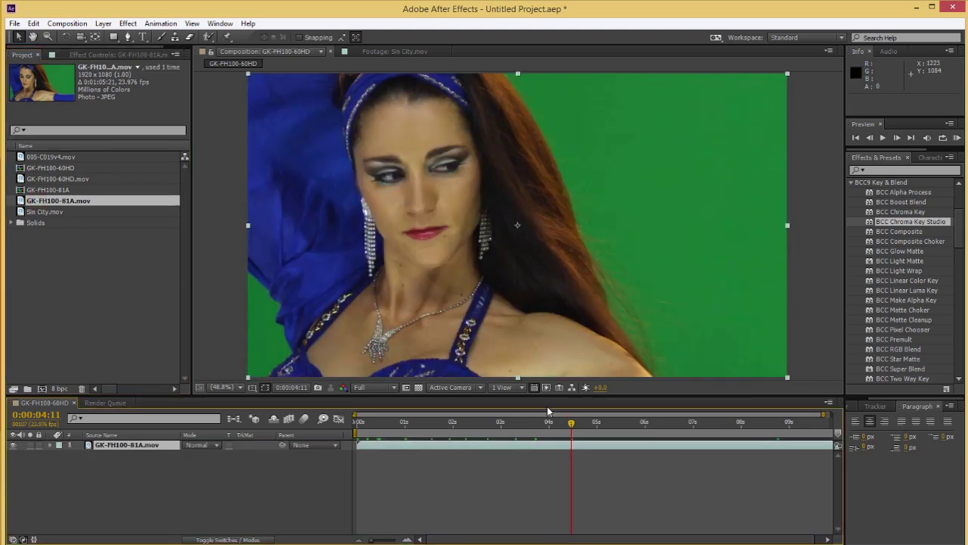
drag(534, 421, 663, 422)
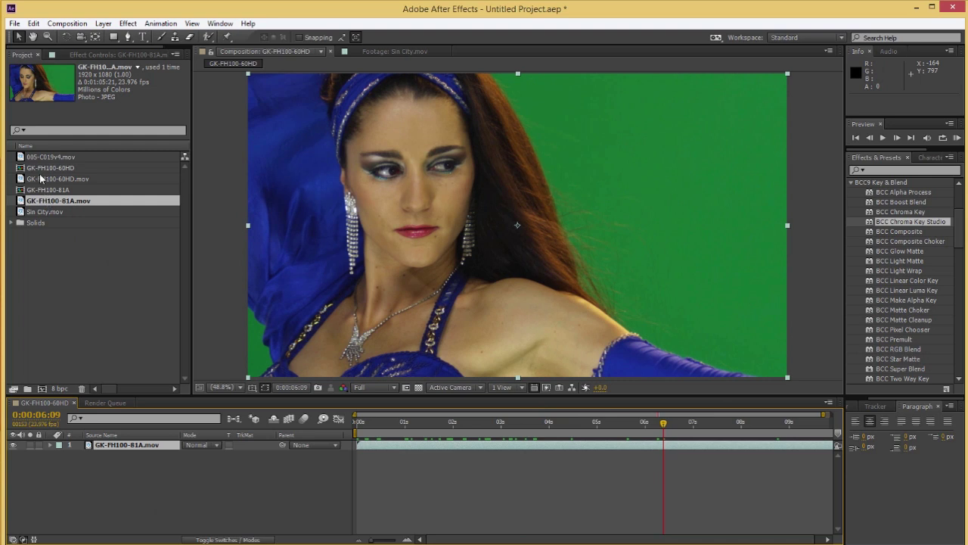
drag(565, 425, 713, 410)
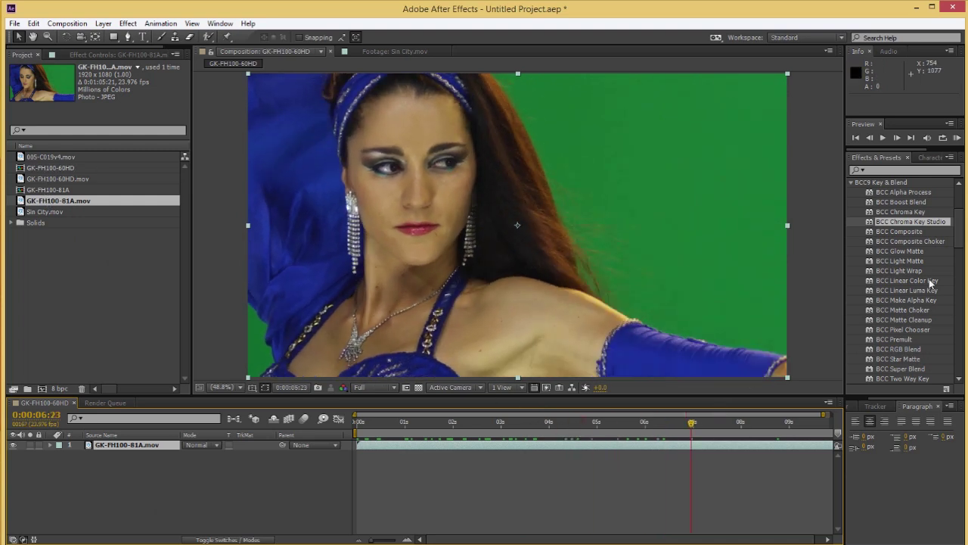
click(914, 221)
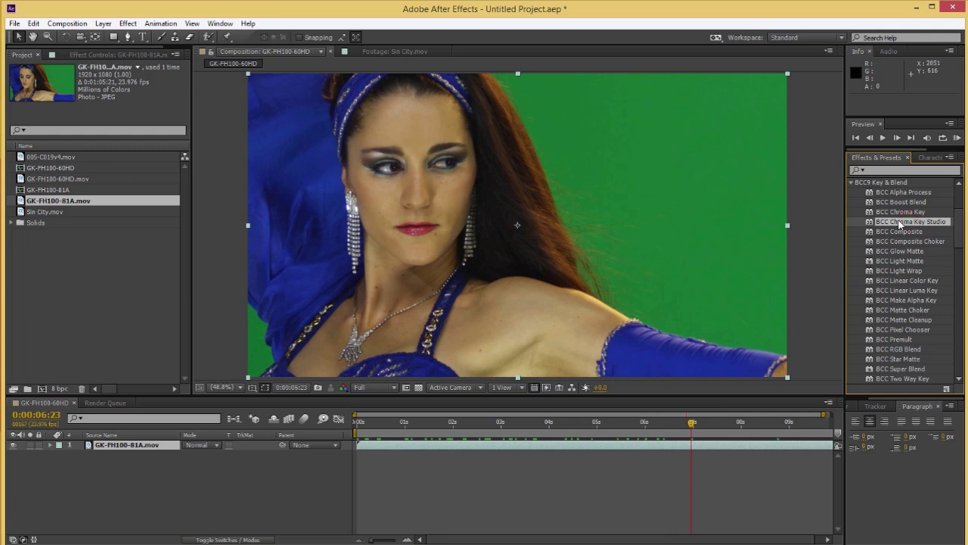
Apply BCC Chroma Key Studio to the dancer and sample the green backdrop at 05:03 as the key colour
drag(900, 224, 543, 215)
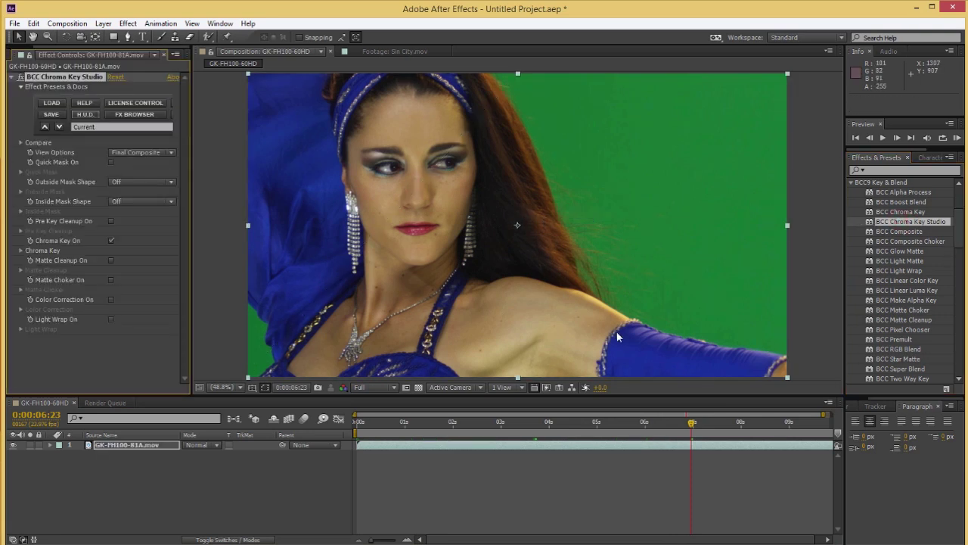
drag(605, 426, 569, 427)
click(605, 437)
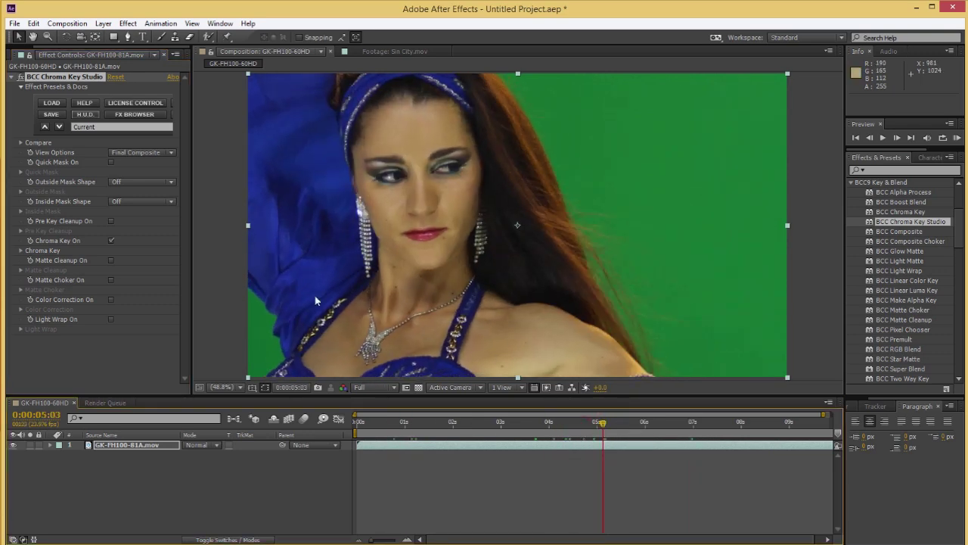
click(21, 250)
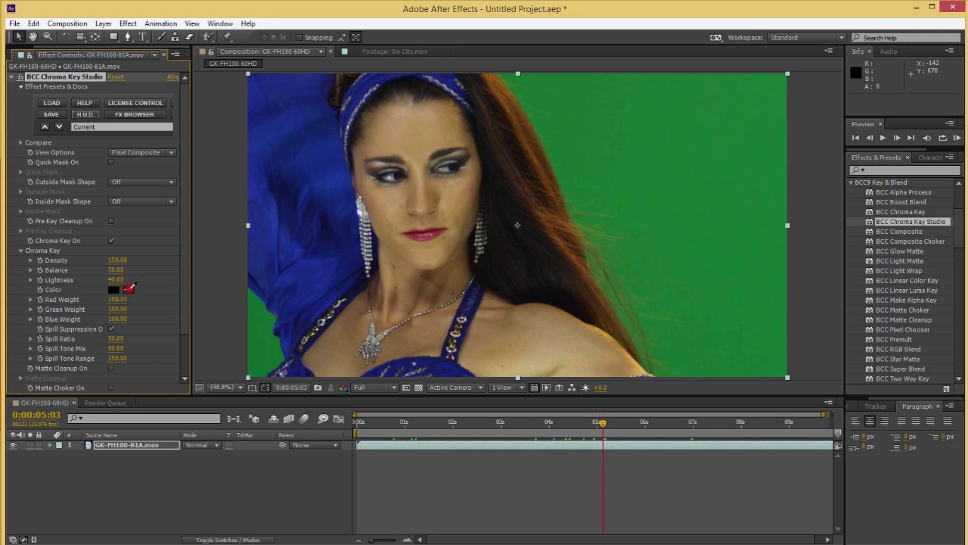
click(130, 288)
click(642, 149)
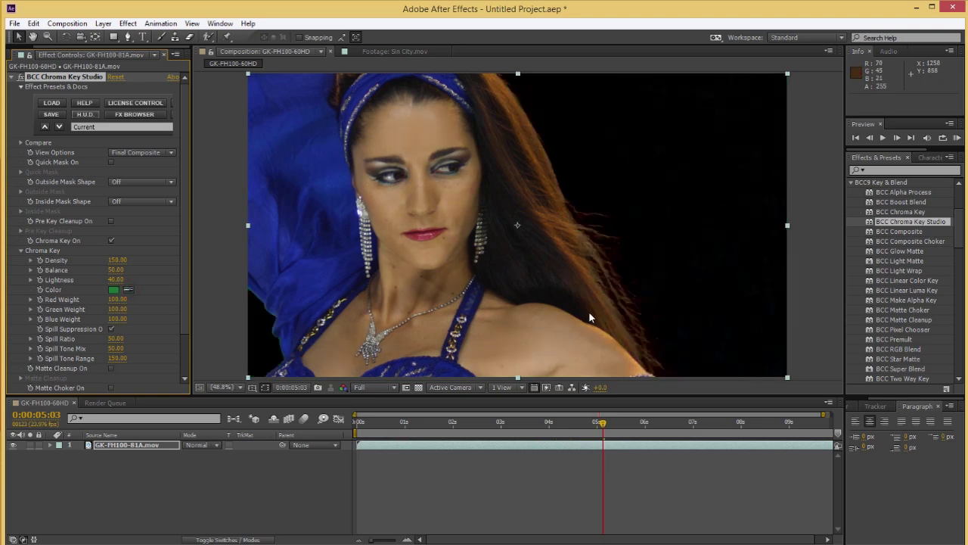
Inspect the Matte Noise view, set Lightness to 47, and return to Final Composite
click(131, 151)
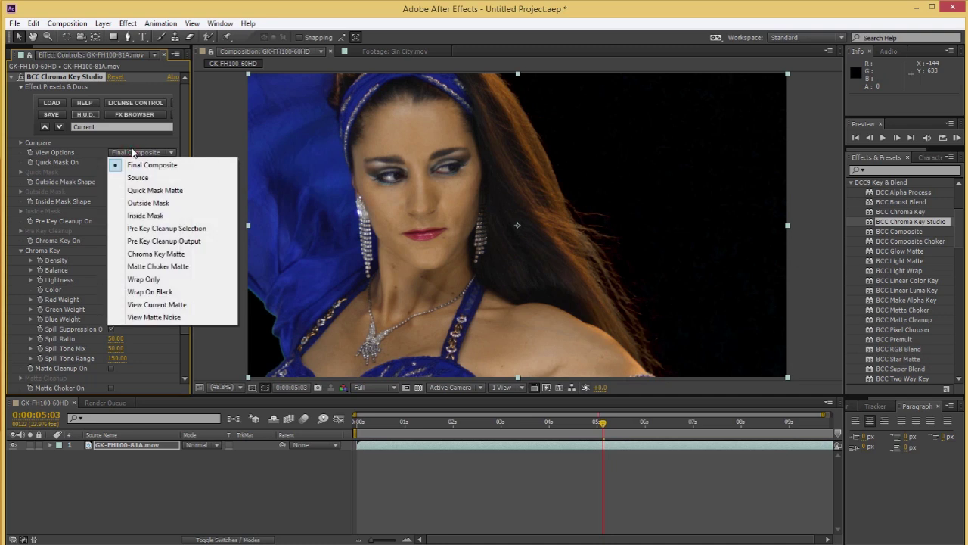
click(159, 319)
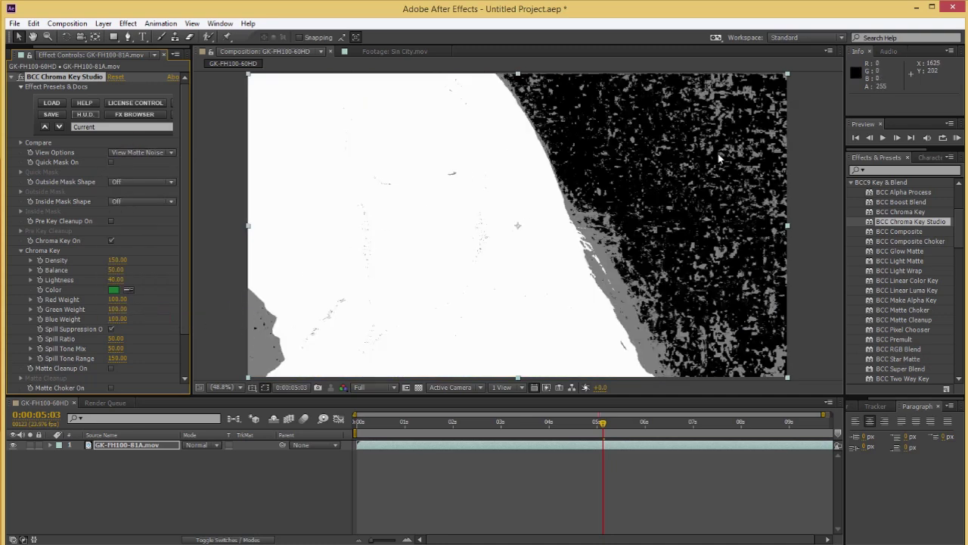
drag(570, 424, 530, 422)
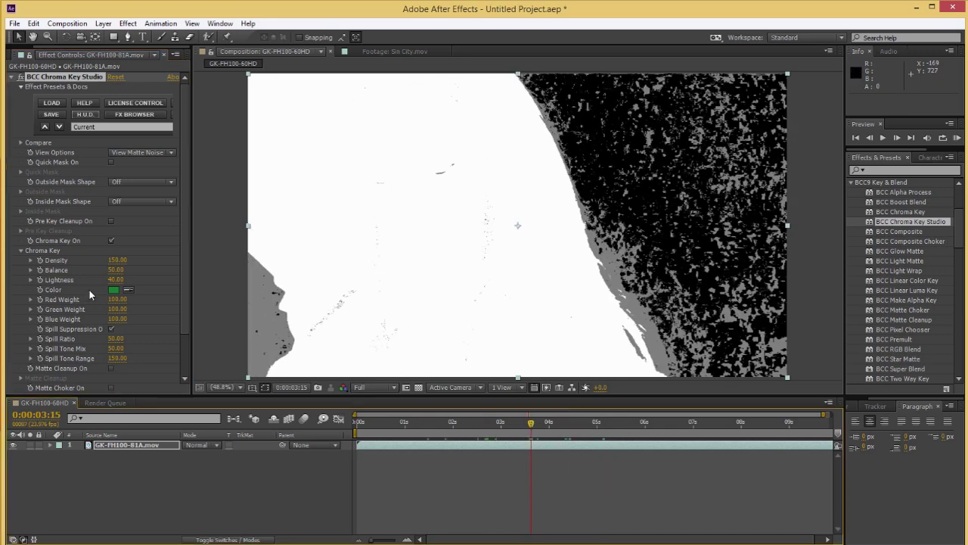
drag(116, 281, 121, 279)
click(150, 154)
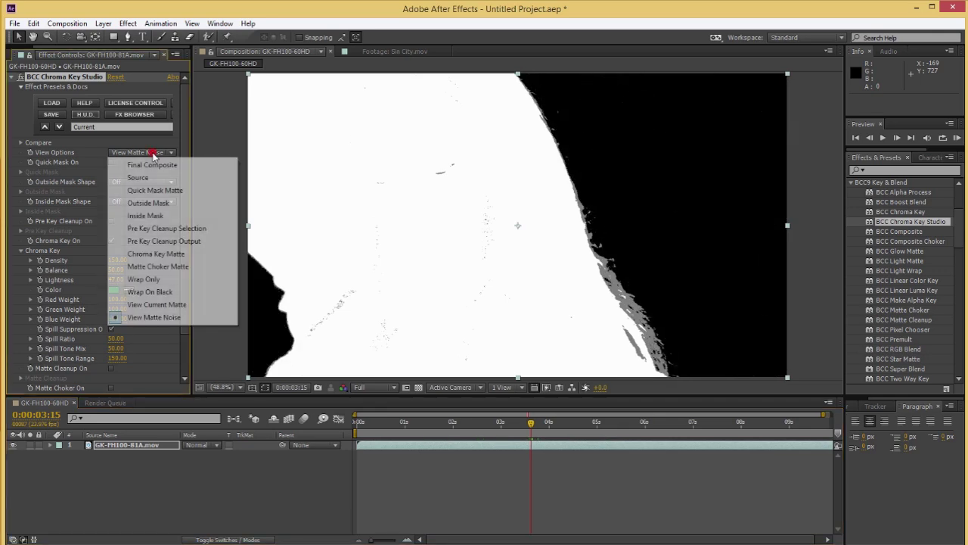
click(151, 165)
Preview the keyed dancer from 02:10 and 03:00, checking the transparency grid, then park at 02:00
click(483, 430)
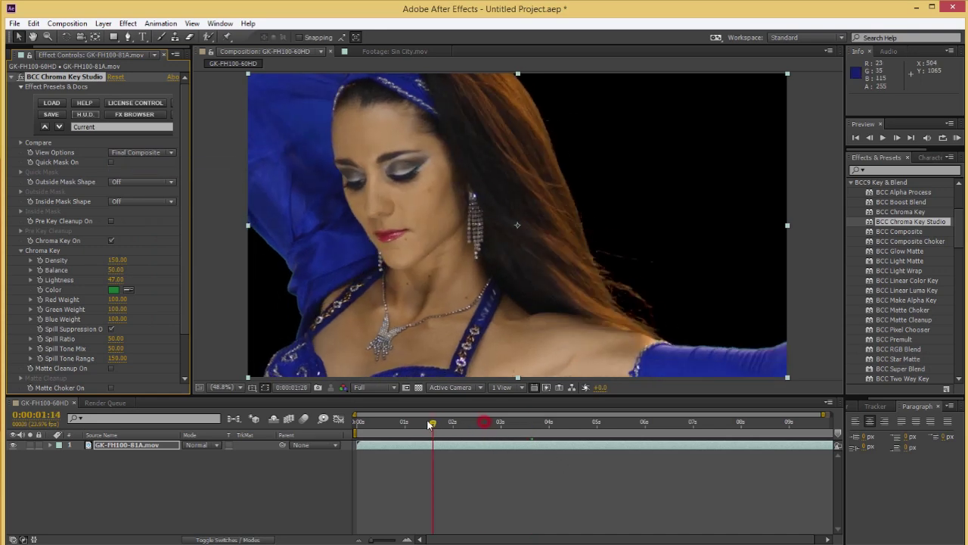
click(473, 424)
key(space)
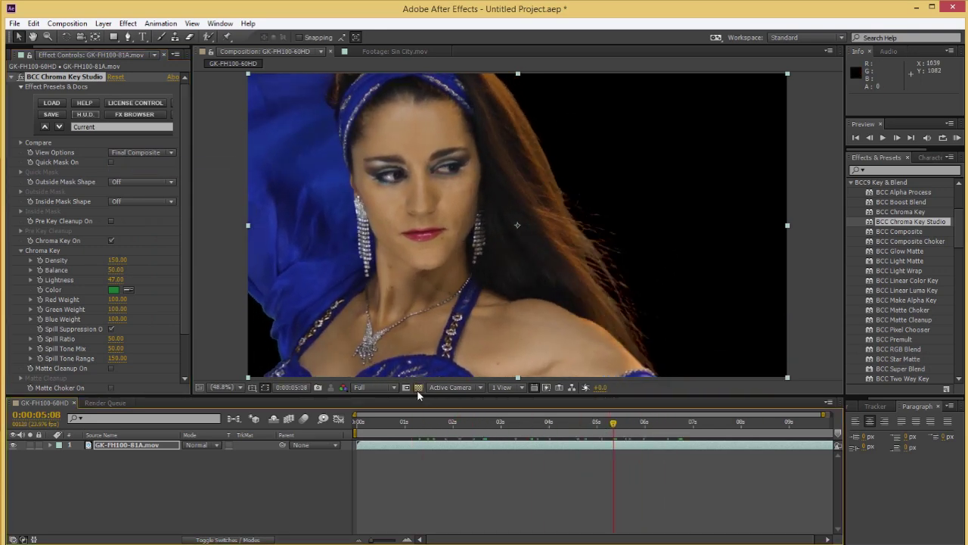
click(419, 387)
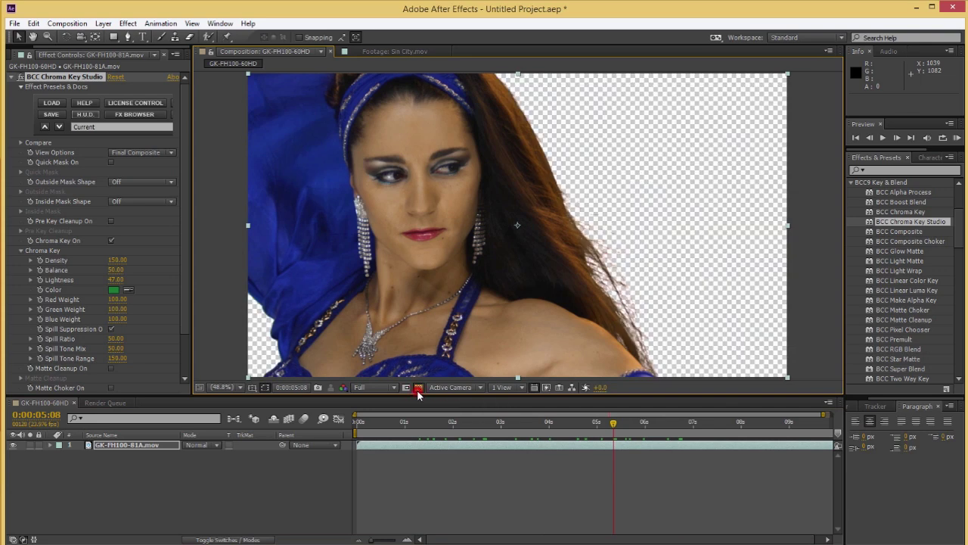
click(419, 388)
click(501, 421)
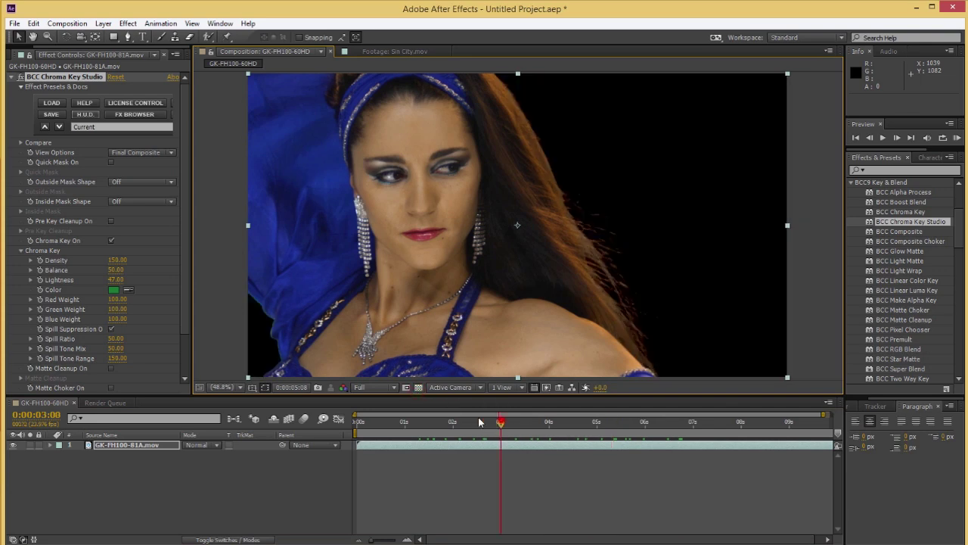
key(space)
key(space)
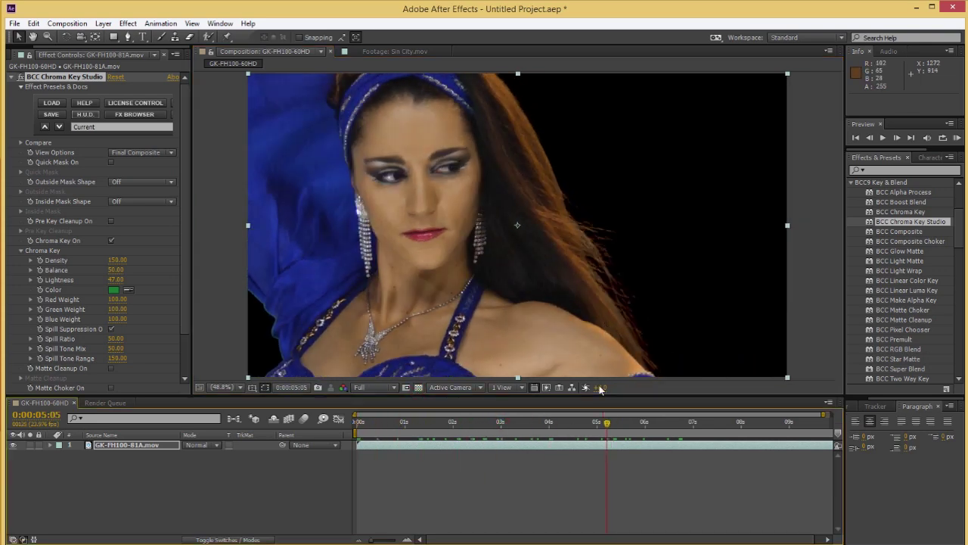
key(space)
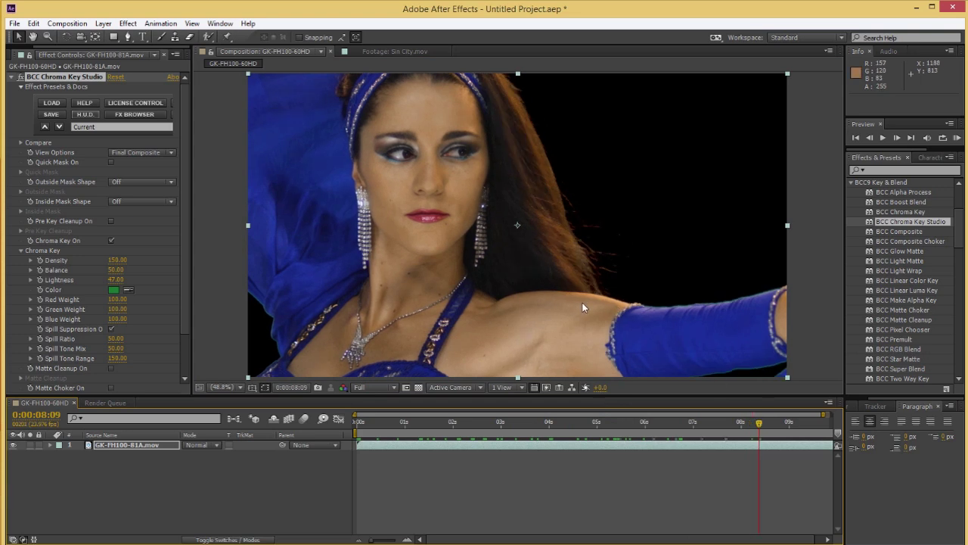
click(20, 250)
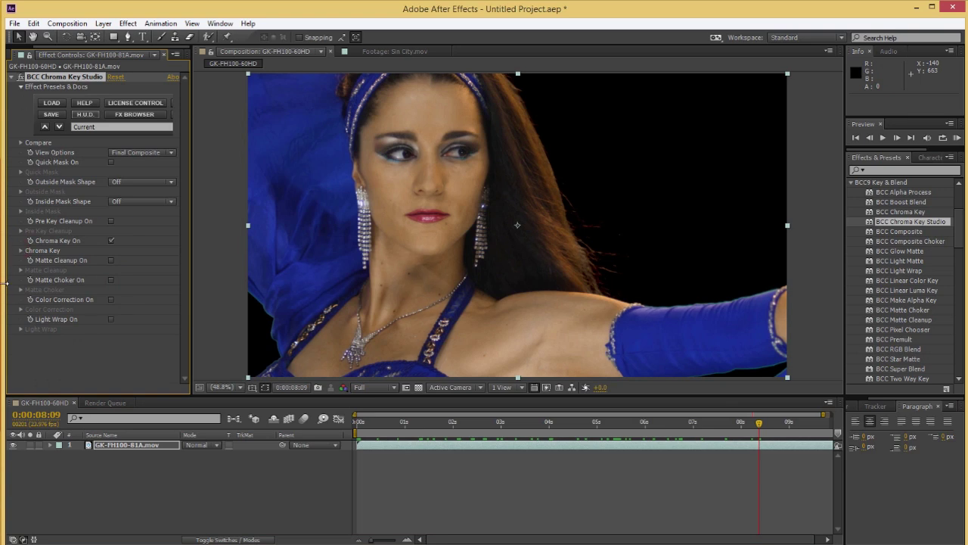
click(69, 351)
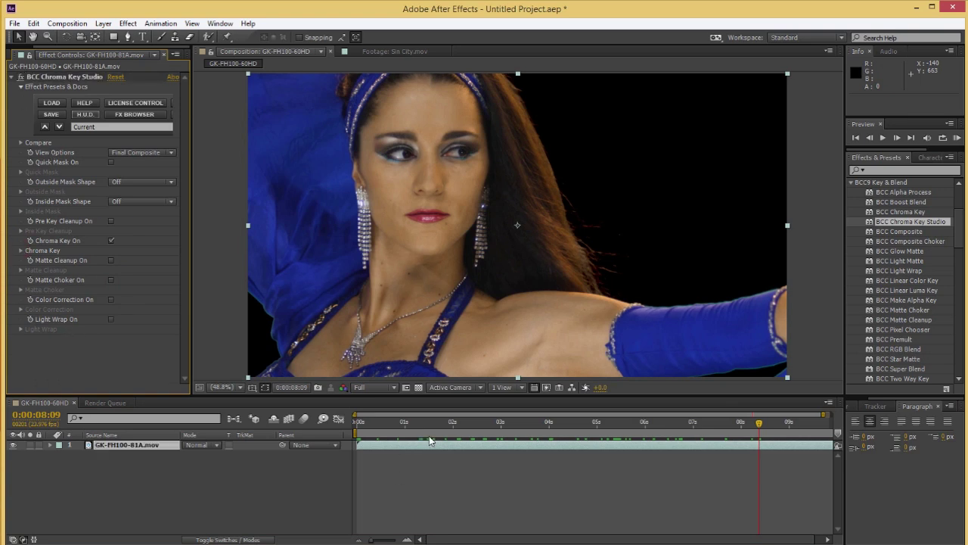
click(452, 422)
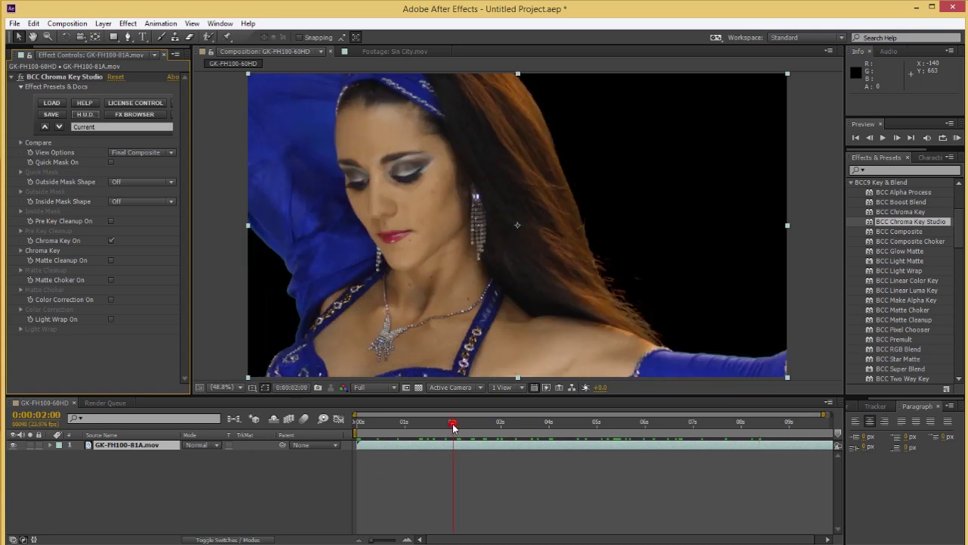
Apply BCC Correct Selected Color from the BCC9 Color & Tone category to the dancer layer
click(13, 78)
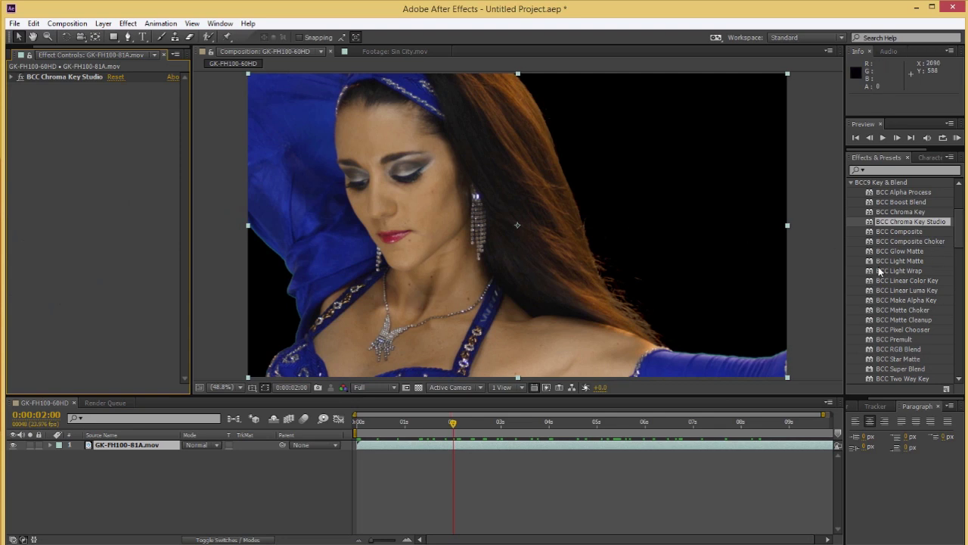
scroll(864, 287, up, 3)
click(852, 250)
drag(844, 261, 811, 263)
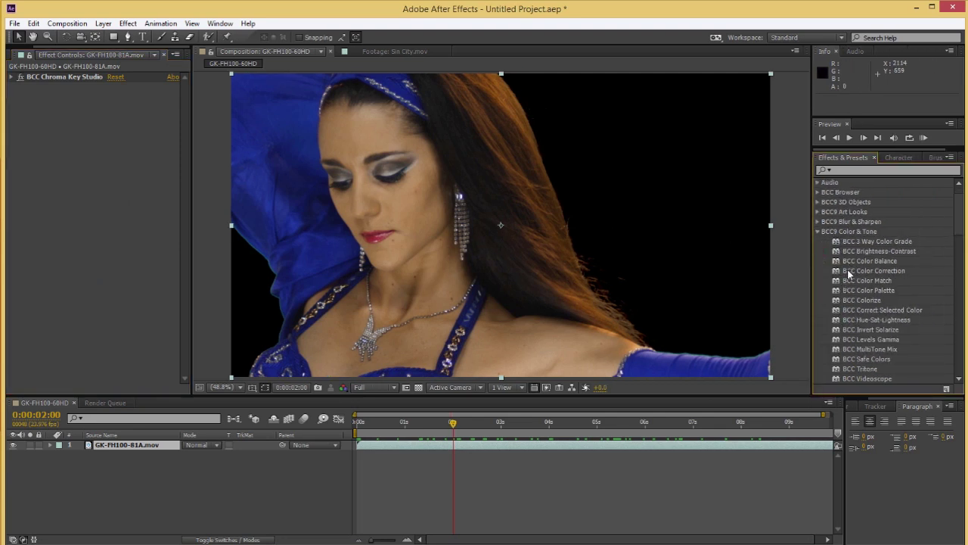
click(864, 311)
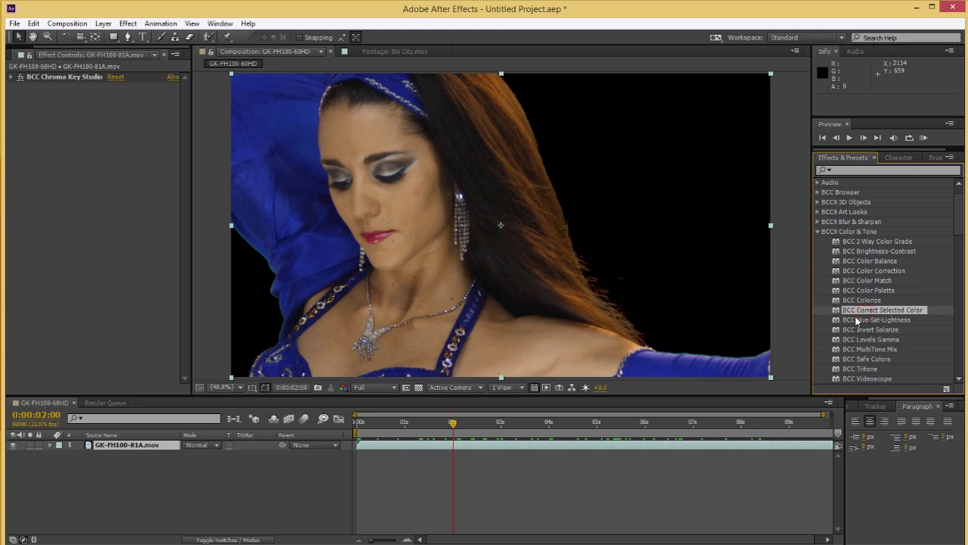
drag(863, 310, 500, 227)
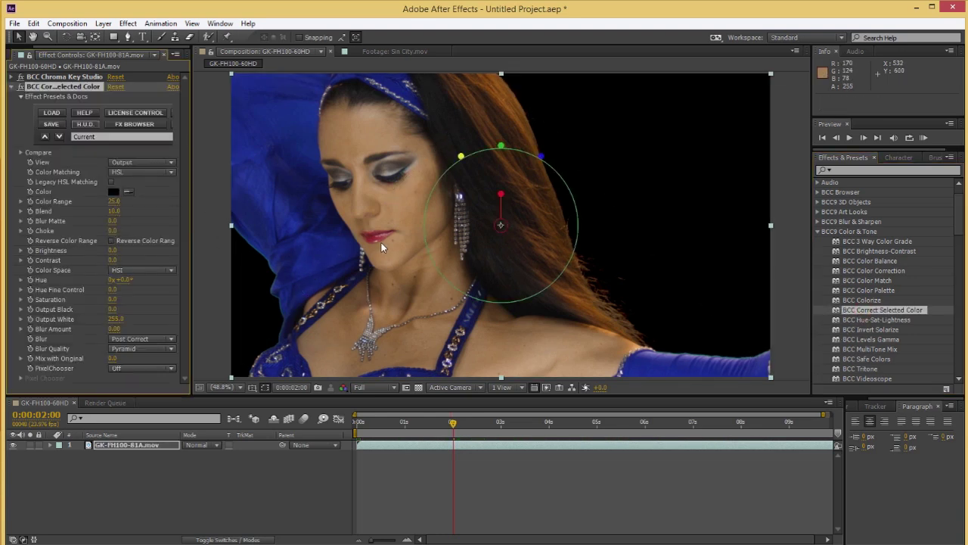
At 100% zoom, sample the red lips as the target colour, then undo a Brightness test
key(period)
key(period)
key(period)
drag(359, 244, 507, 236)
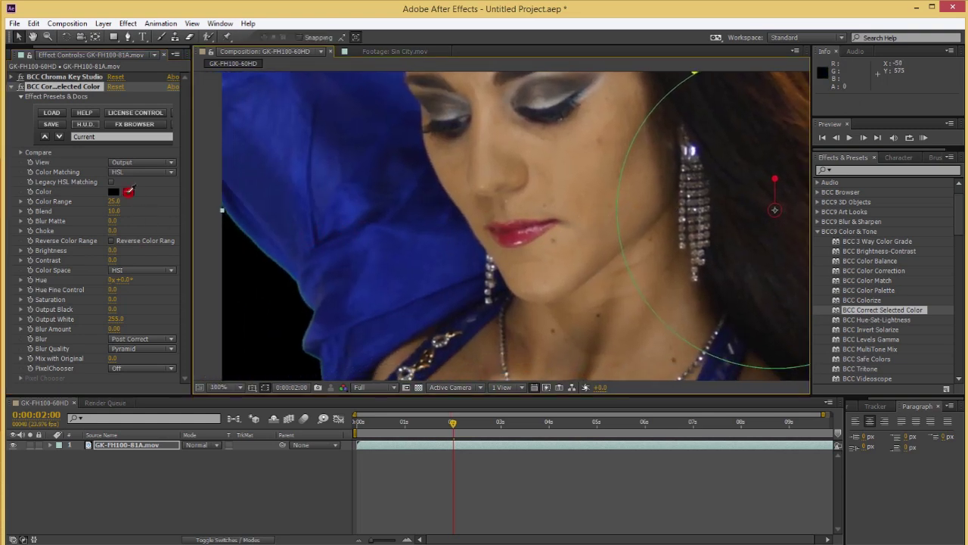
click(129, 192)
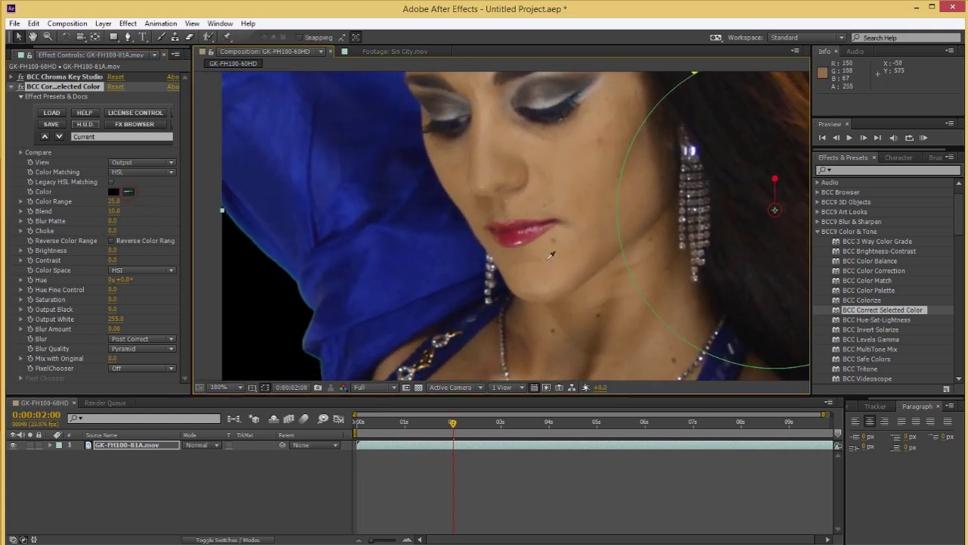
click(515, 229)
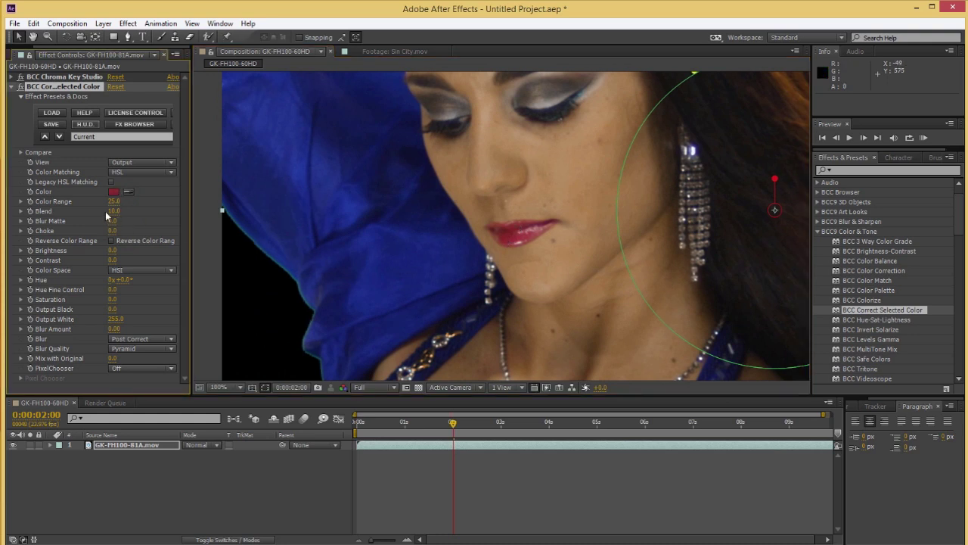
mouse_move(112, 251)
mouse_down()
mouse_move(144, 251)
mouse_move(94, 250)
mouse_move(143, 251)
mouse_move(110, 250)
mouse_move(126, 250)
mouse_up()
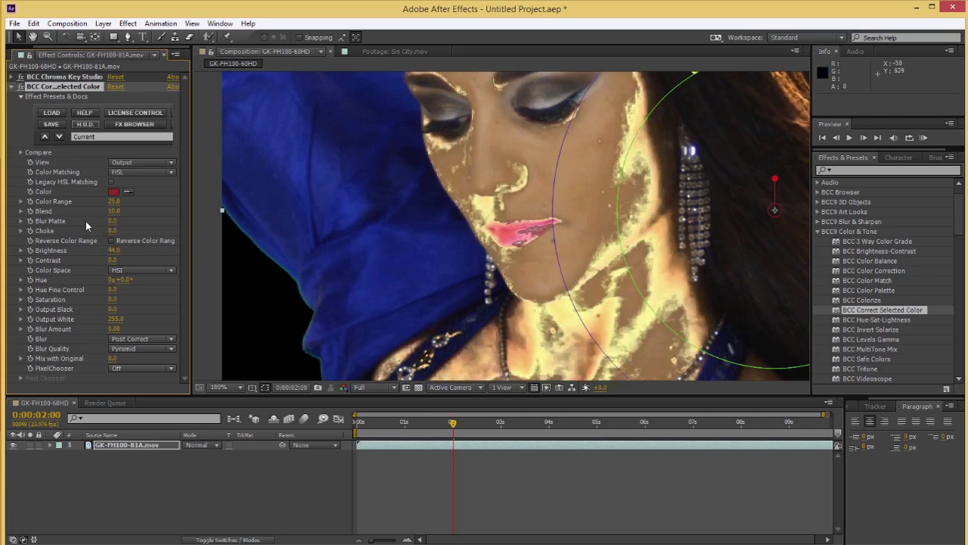
key(ctrl+z)
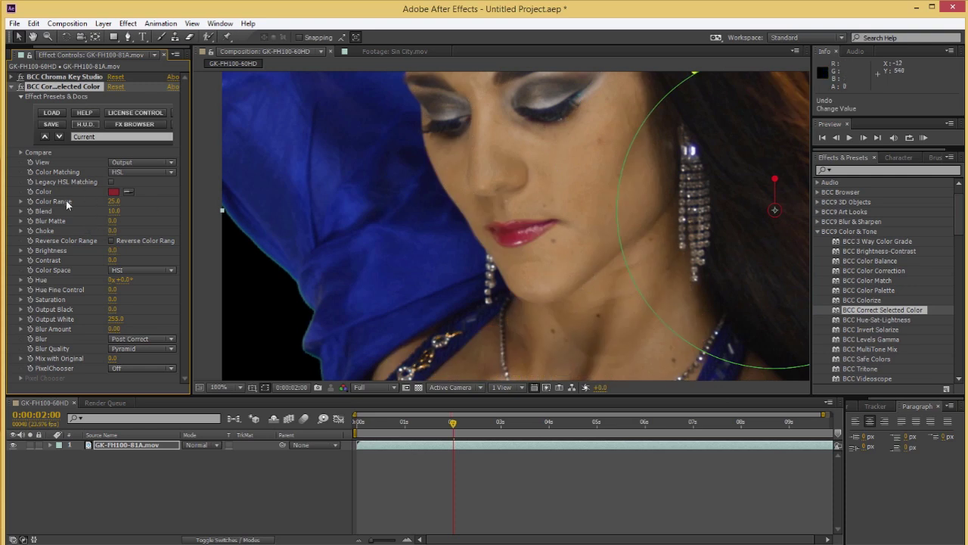
Switch View to Matte and lower Color Range to 16.1 around the lips
click(126, 162)
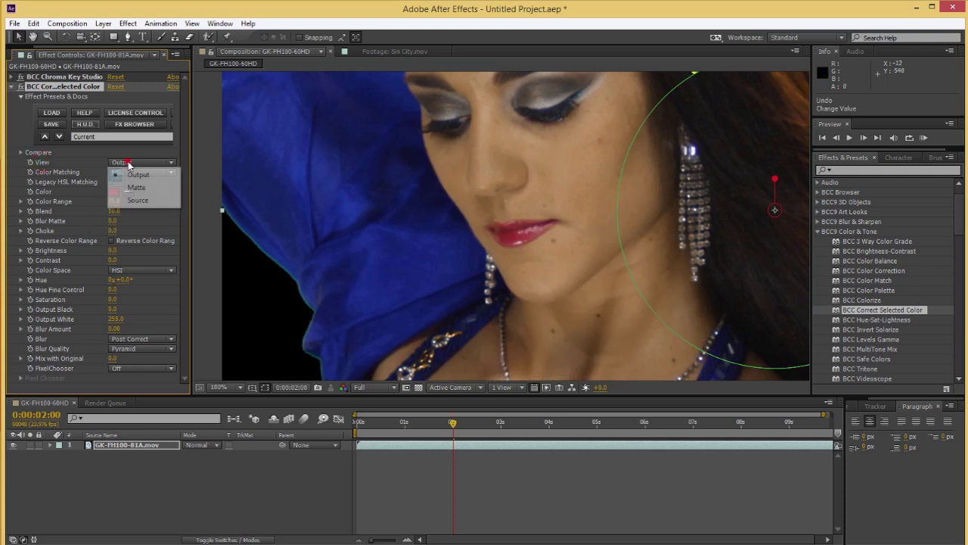
click(128, 186)
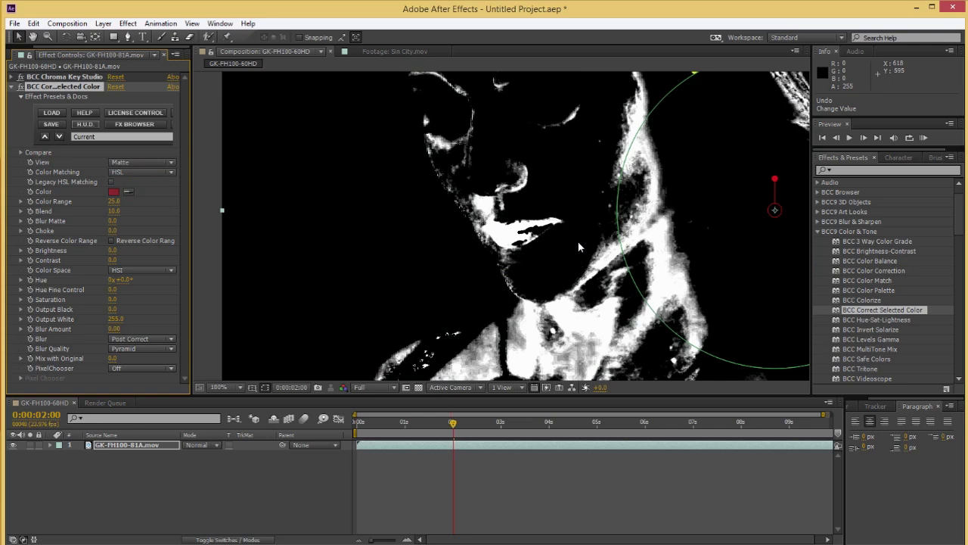
drag(577, 241, 613, 283)
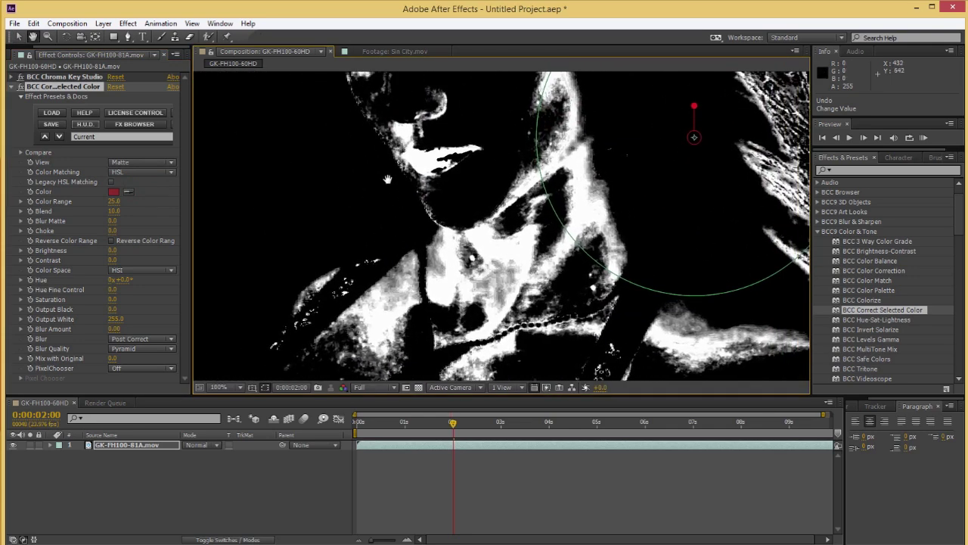
drag(446, 173, 426, 222)
key(v)
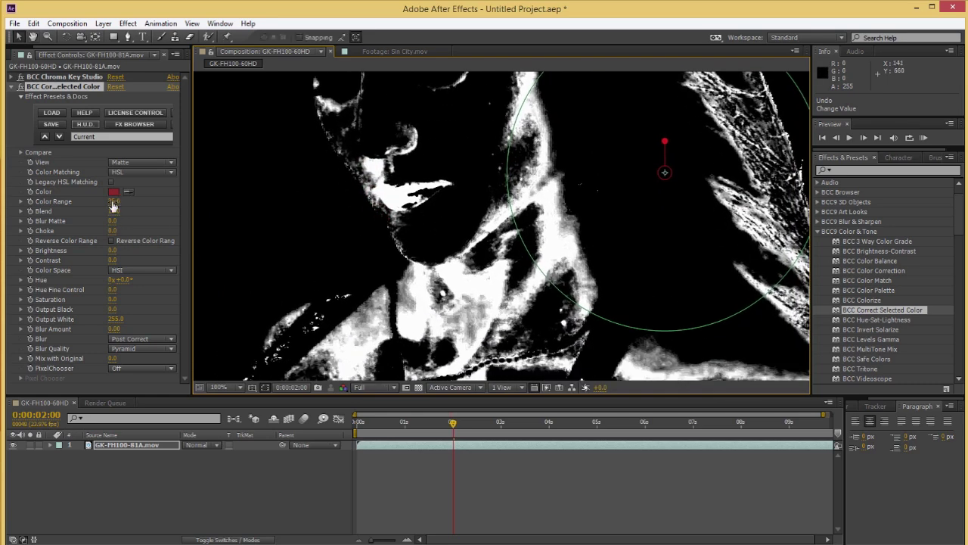
drag(109, 205, 133, 205)
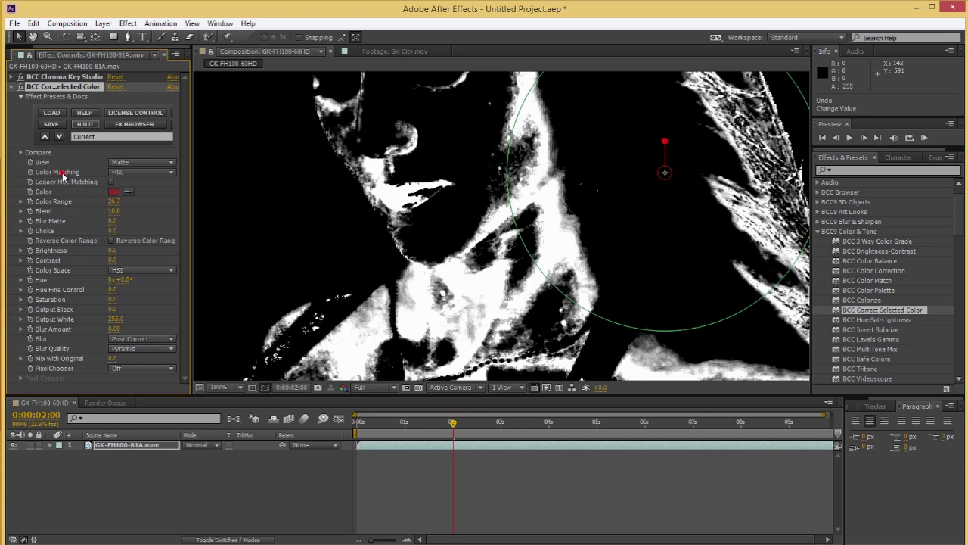
Set Color Matching to Hue after trying RGB and Chroma, previewing the matte
click(137, 172)
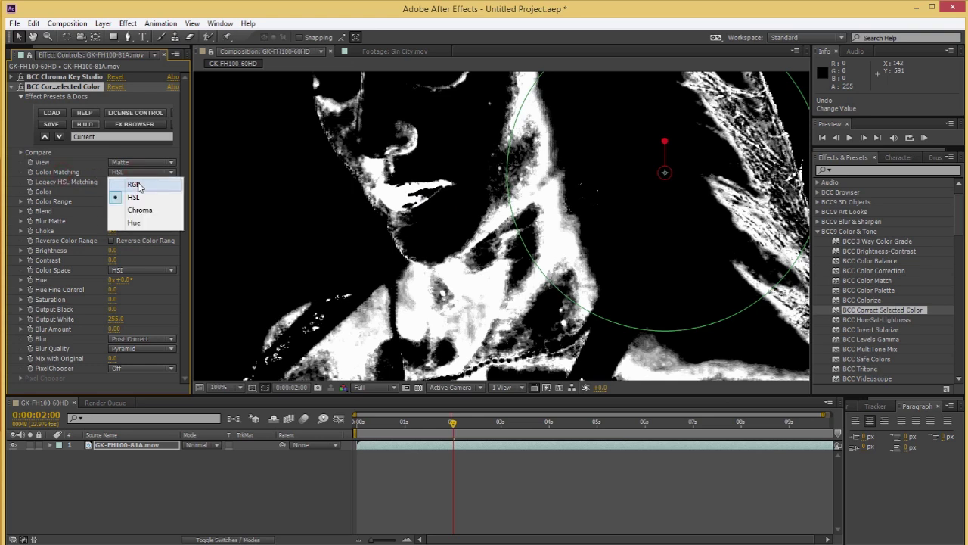
click(134, 185)
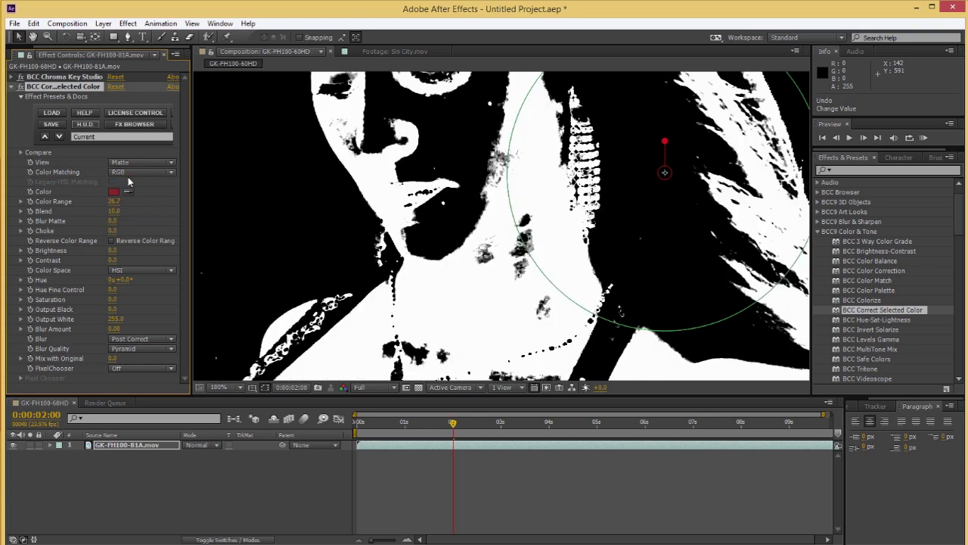
click(130, 170)
click(129, 211)
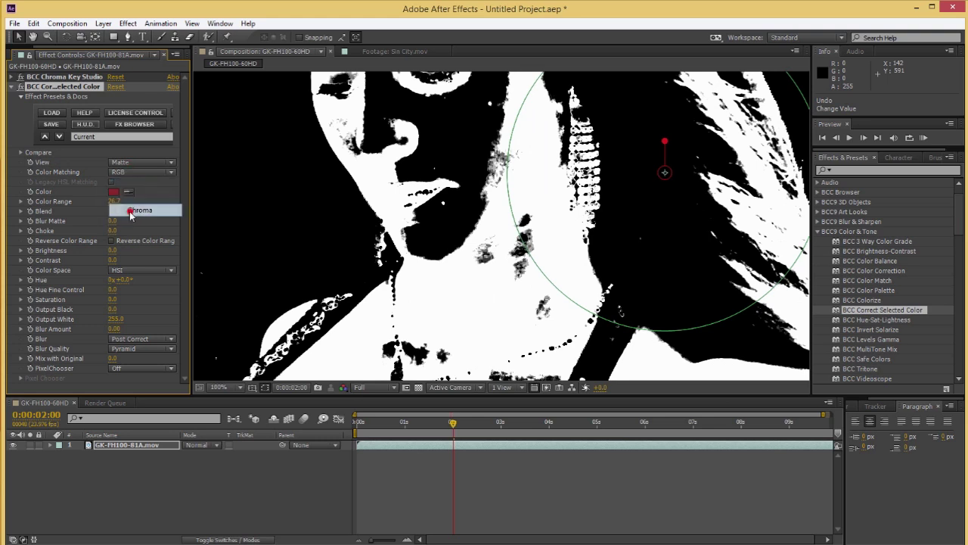
click(139, 172)
click(133, 223)
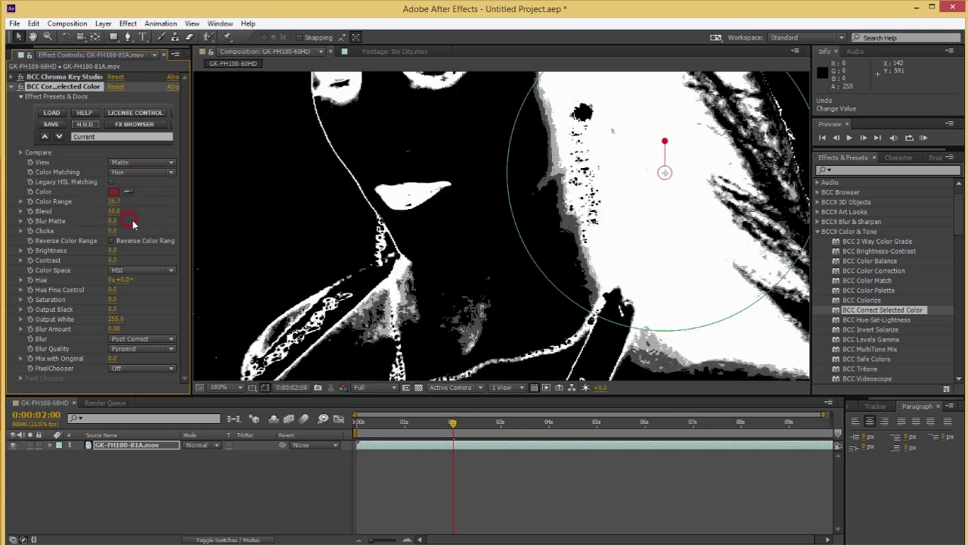
key(space)
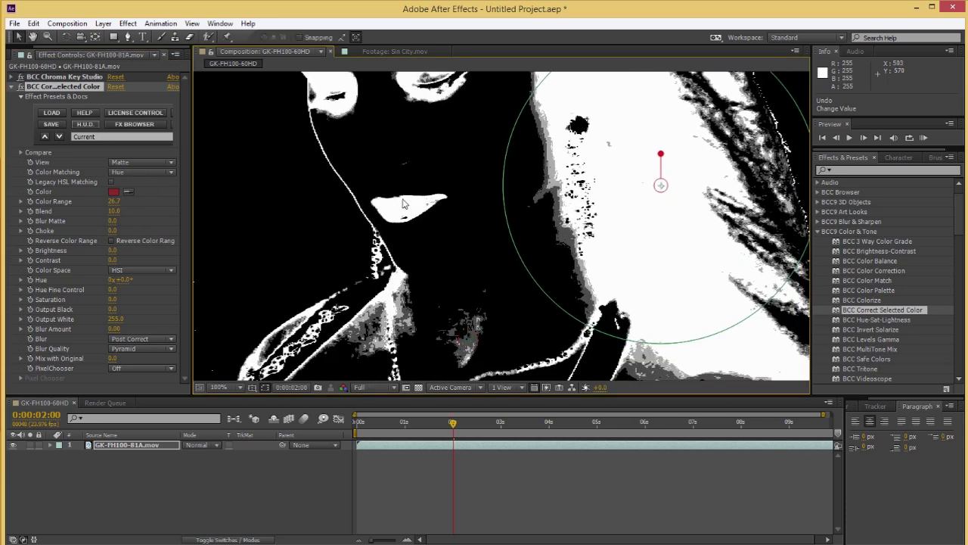
drag(294, 81, 302, 167)
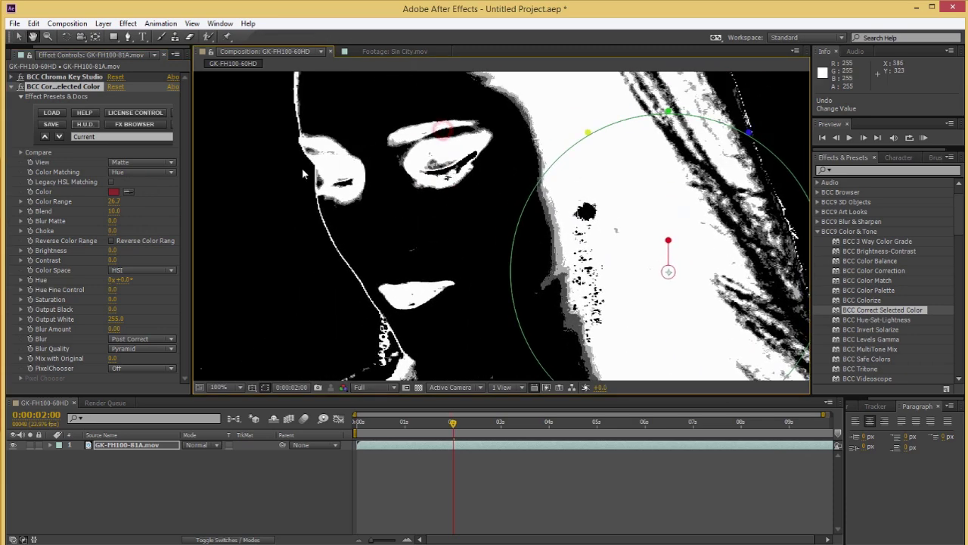
drag(466, 325, 447, 266)
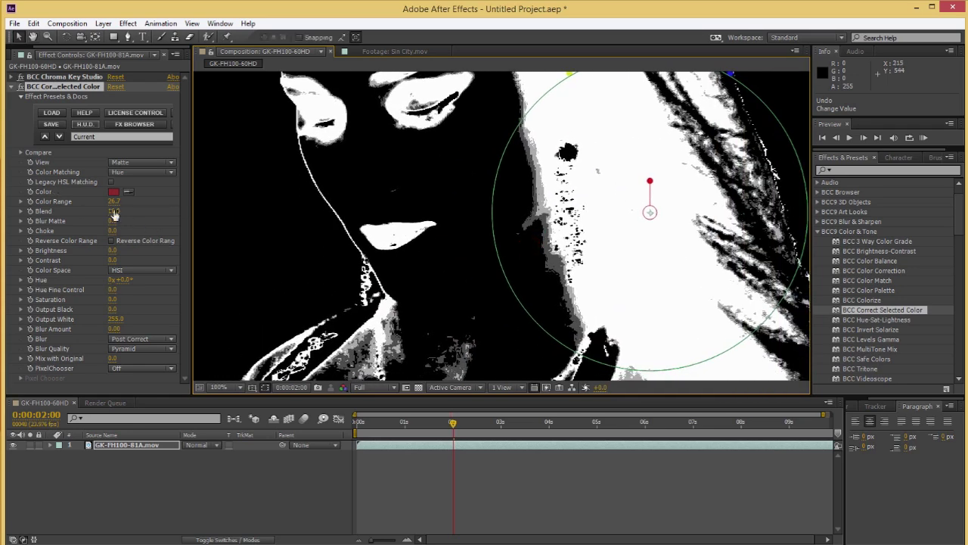
Set Blend to 0, turn on Legacy HSL Matching, and keep HSI as the colour space
drag(114, 214, 69, 201)
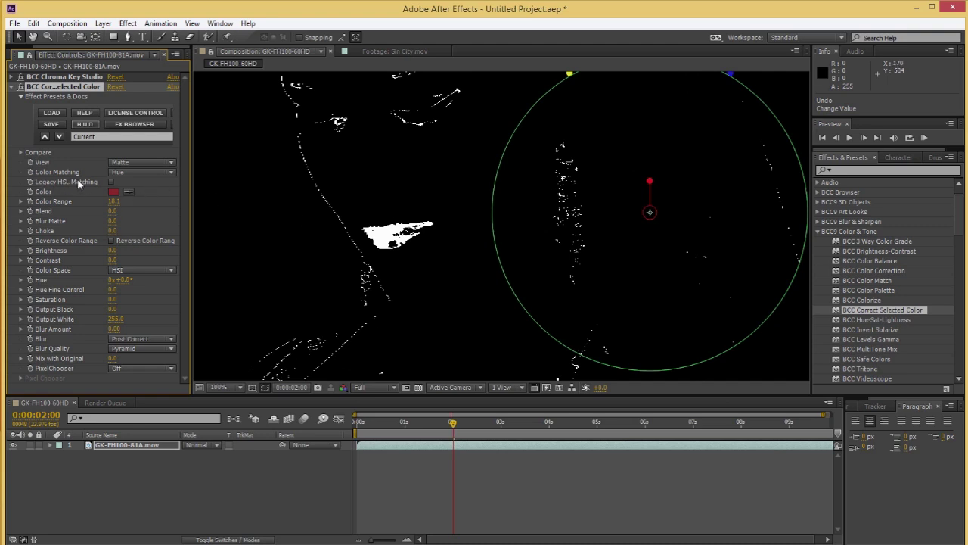
click(111, 182)
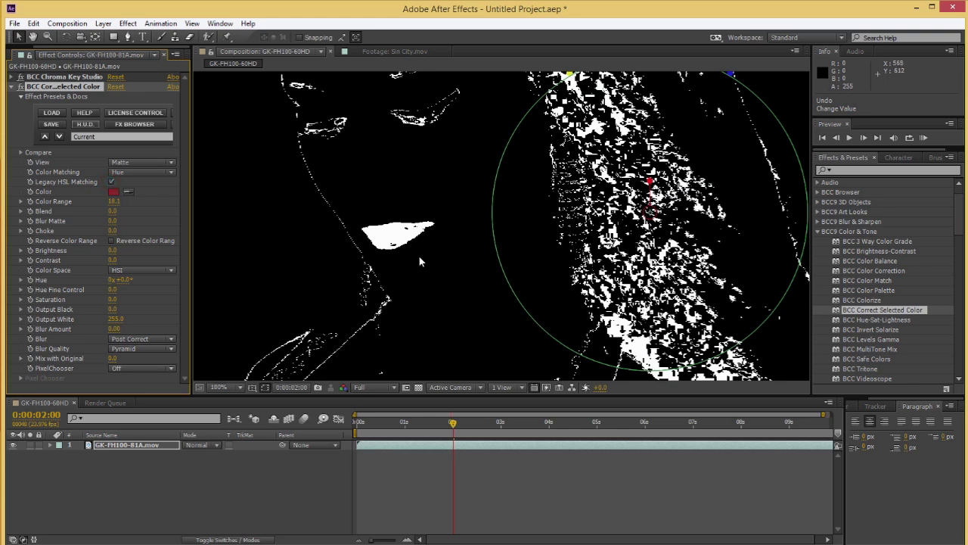
click(126, 271)
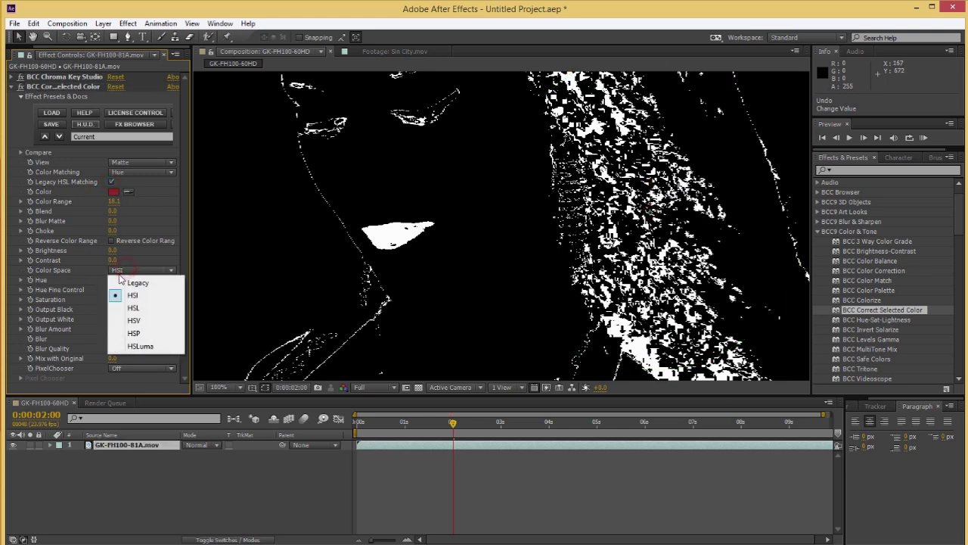
click(127, 282)
click(131, 271)
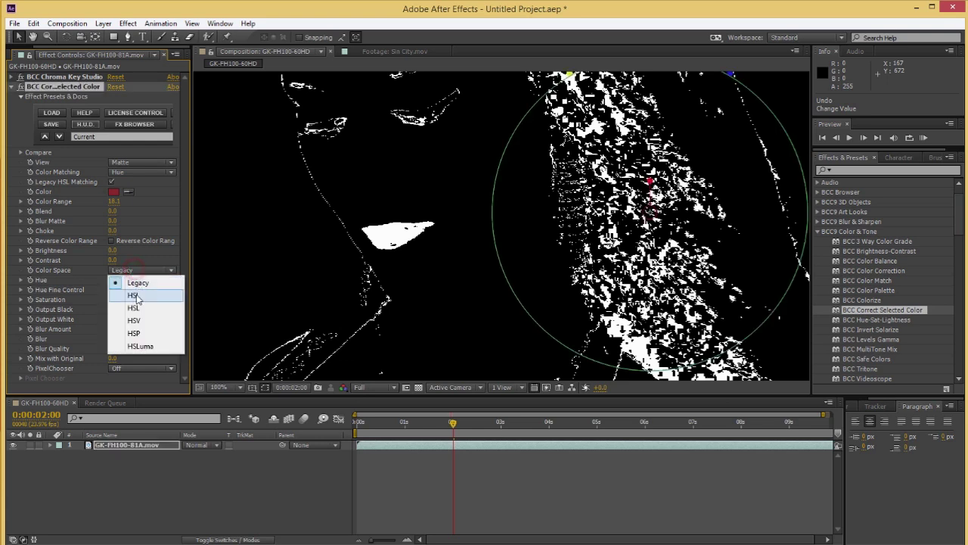
click(133, 295)
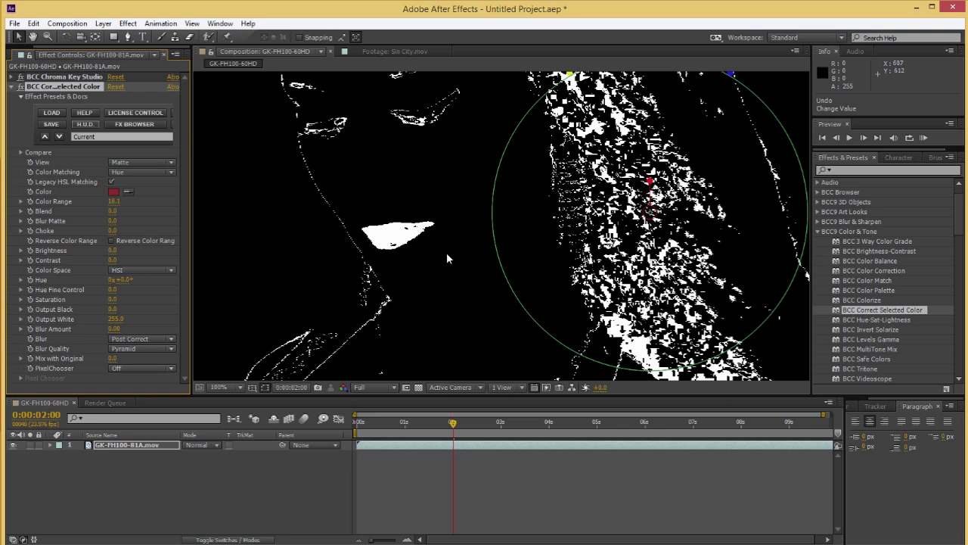
scroll(446, 252, down, 4)
scroll(445, 252, up, 4)
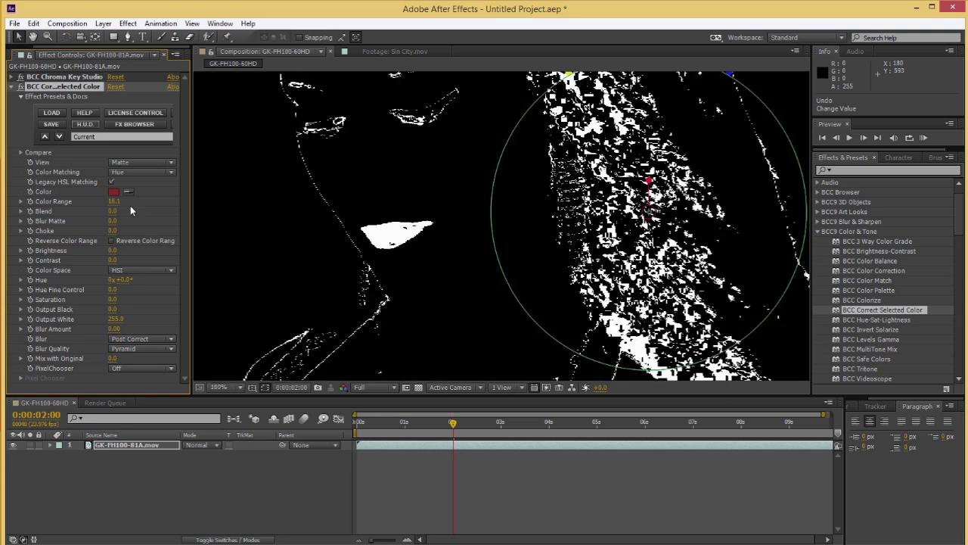
Set View back to Output and Saturation to -100 so only the lips stay red, then scrub to check
click(137, 165)
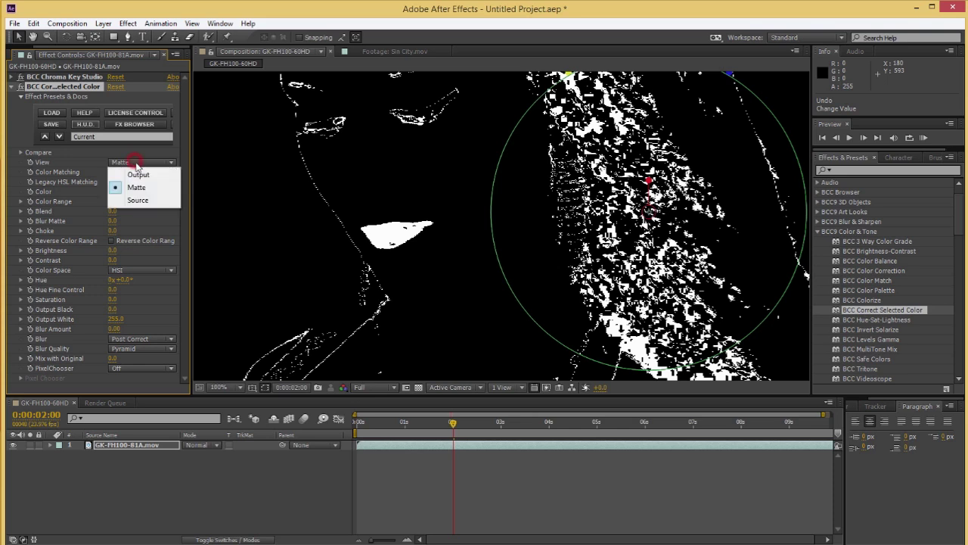
click(135, 171)
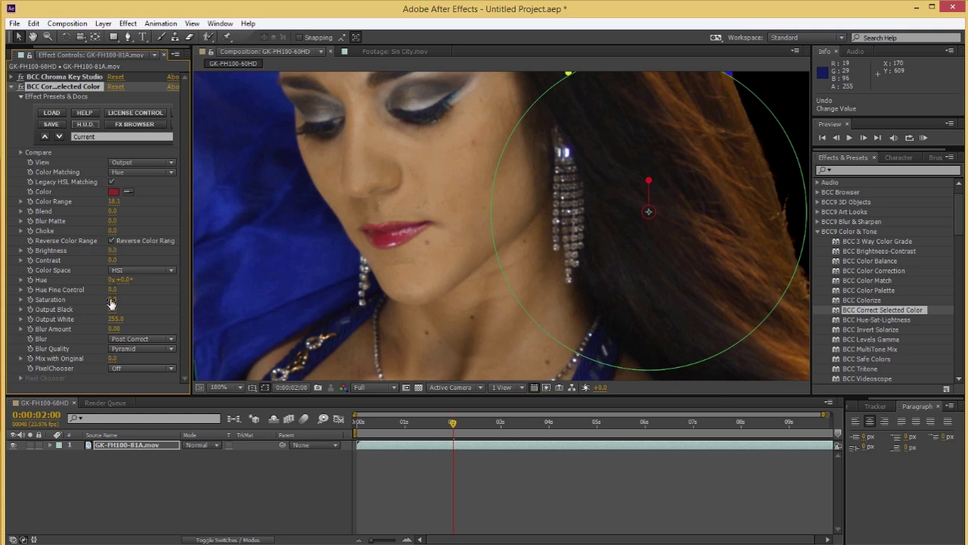
drag(111, 303, 2, 295)
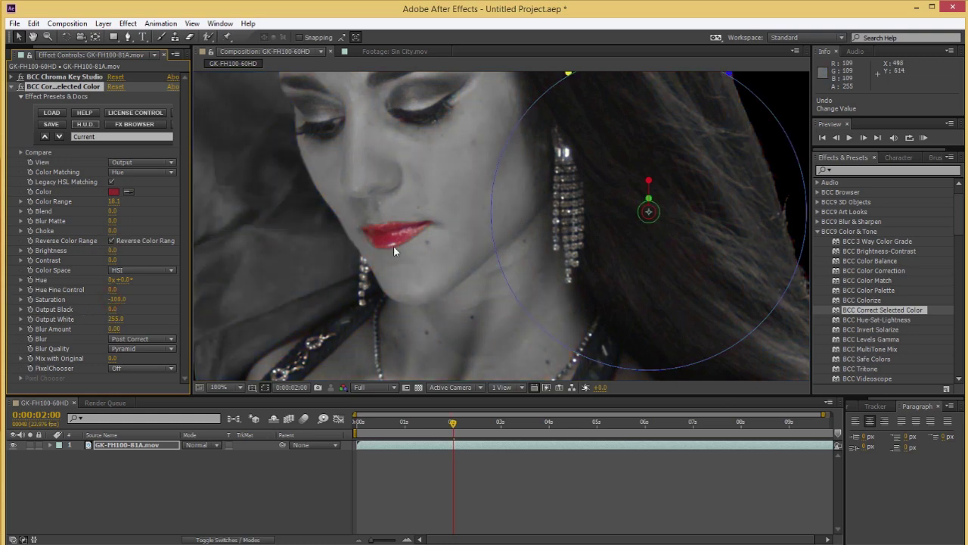
drag(454, 425, 734, 424)
scroll(409, 173, down, 4)
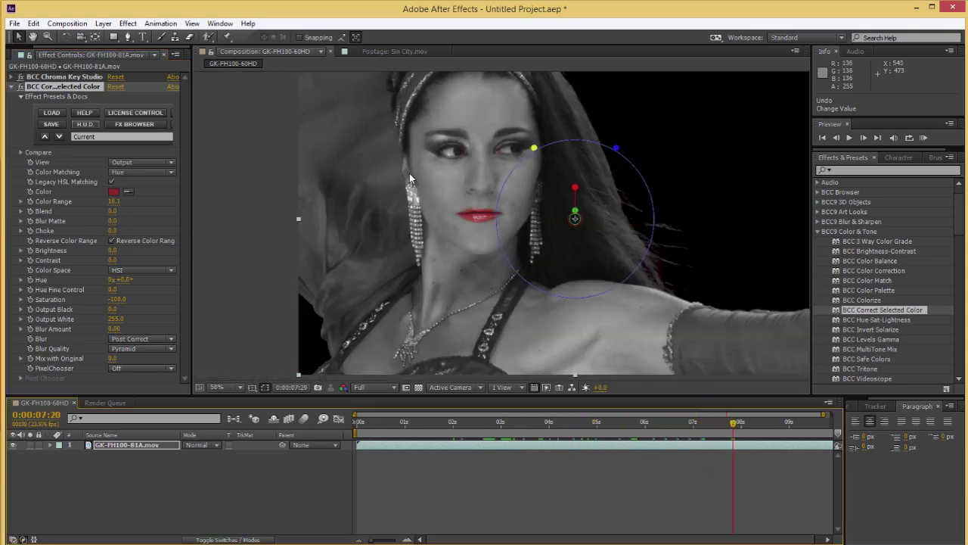
scroll(424, 175, up, 2)
scroll(440, 215, up, 1)
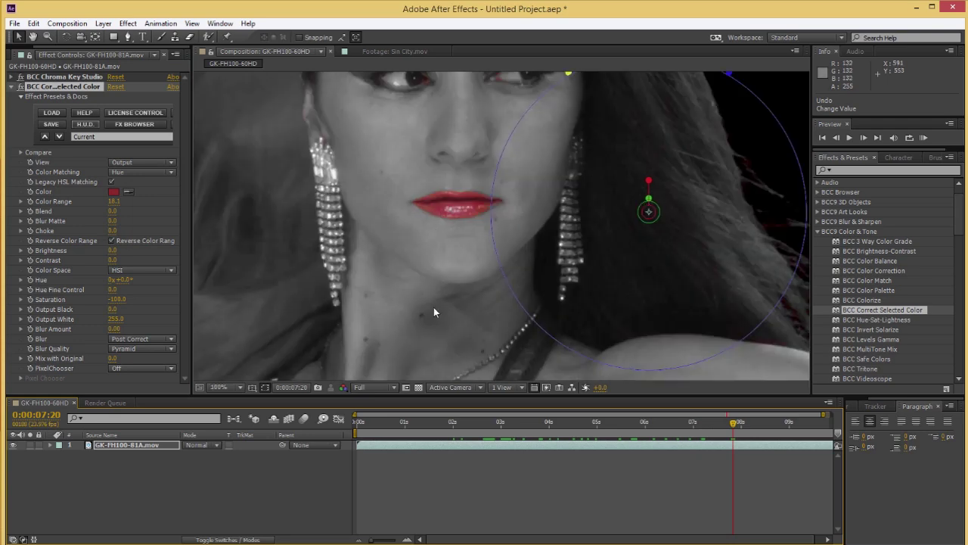
drag(552, 424, 535, 424)
Scrub to 0:00:09:00 to confirm that Color Range 18.0 keeps only the lips red
click(498, 430)
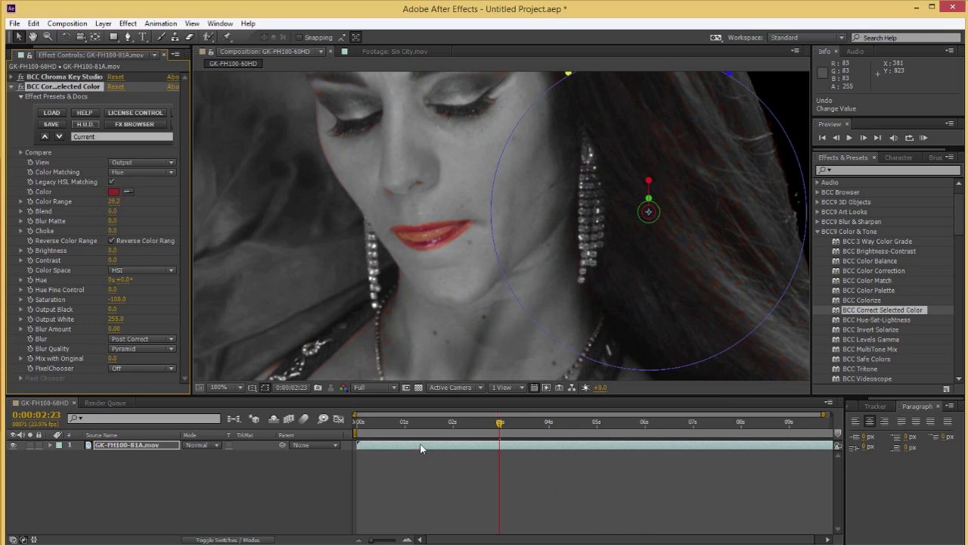
drag(456, 424, 789, 424)
scroll(511, 278, down, 2)
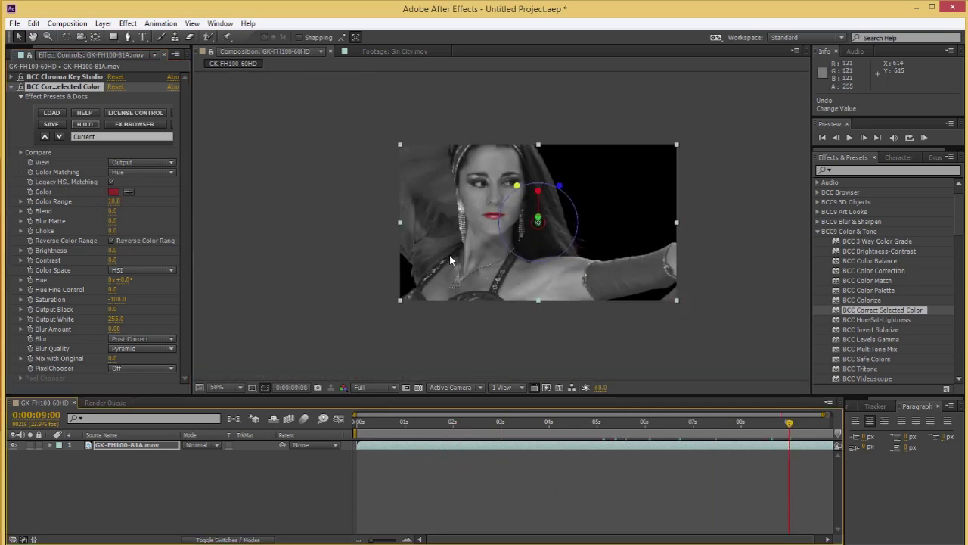
scroll(487, 242, up, 2)
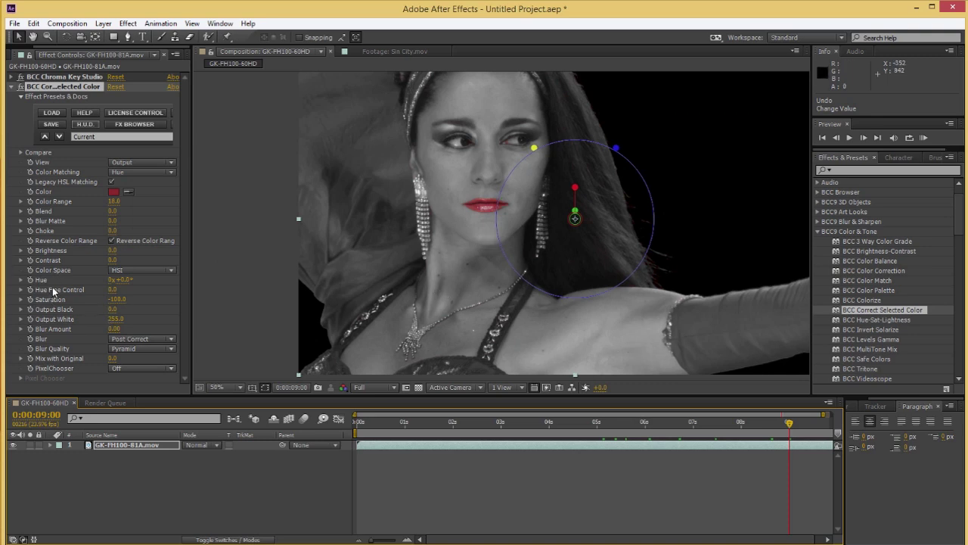
Set Brightness 17.0 and Contrast 10.0, then choose HSP colour space after trying Legacy, HSL and HSLuma
mouse_move(112, 250)
mouse_down()
mouse_move(124, 249)
mouse_move(108, 259)
mouse_move(124, 260)
mouse_up()
click(130, 269)
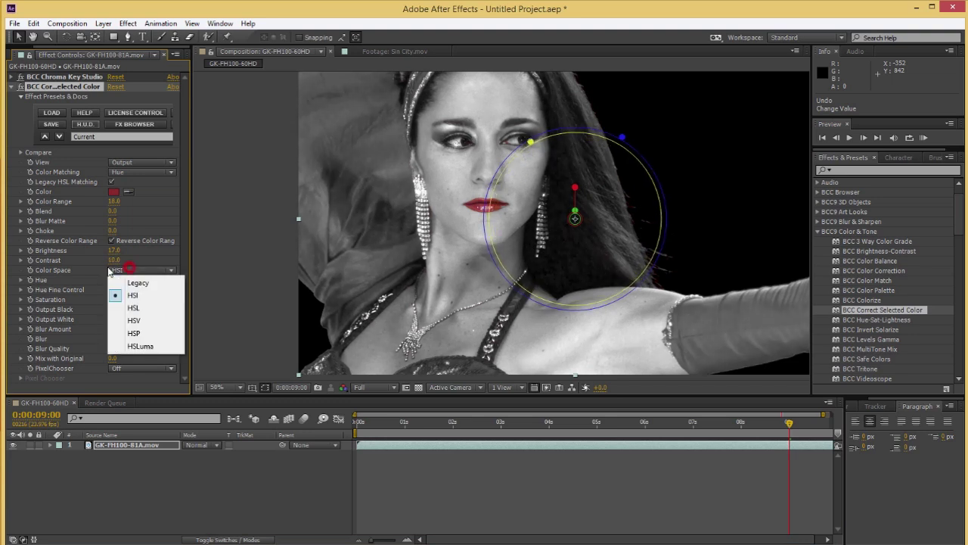
click(137, 282)
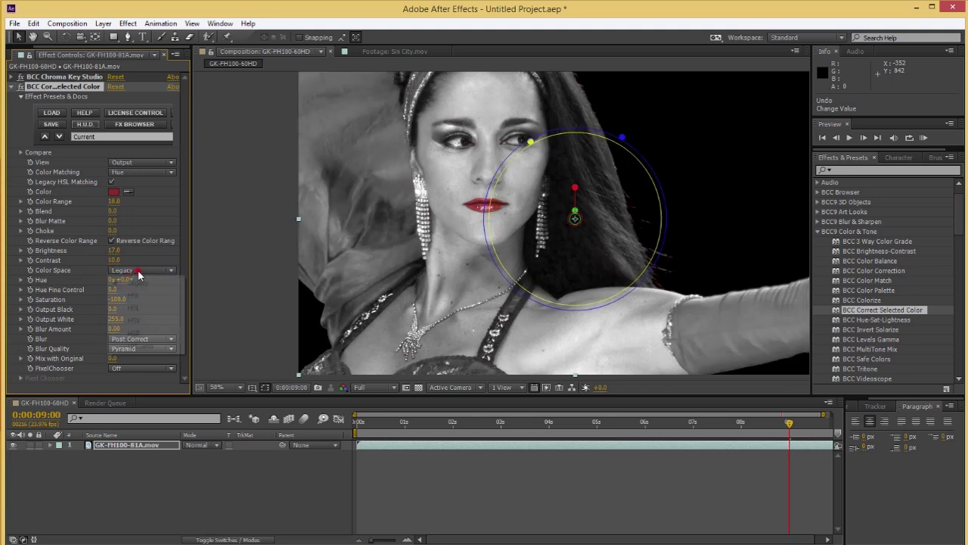
click(139, 271)
click(133, 308)
click(143, 272)
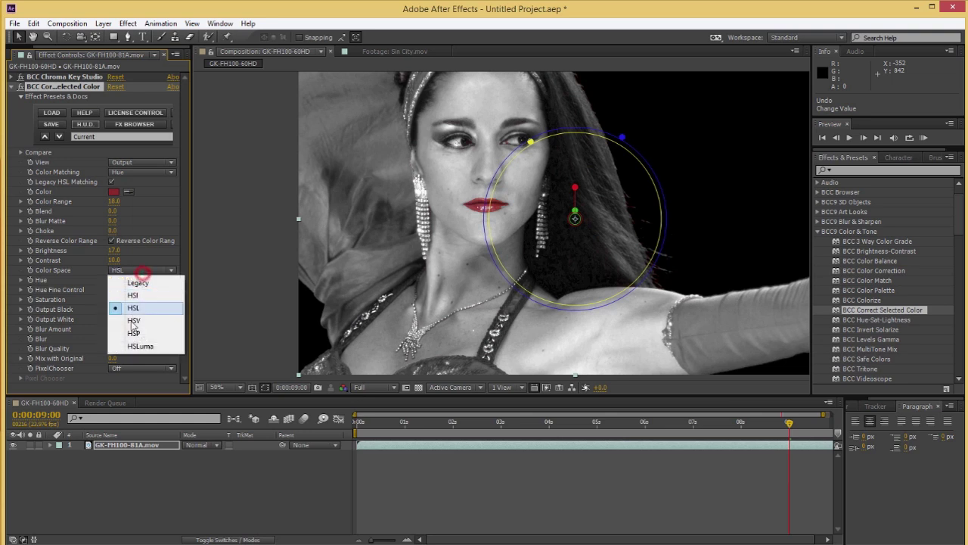
click(133, 332)
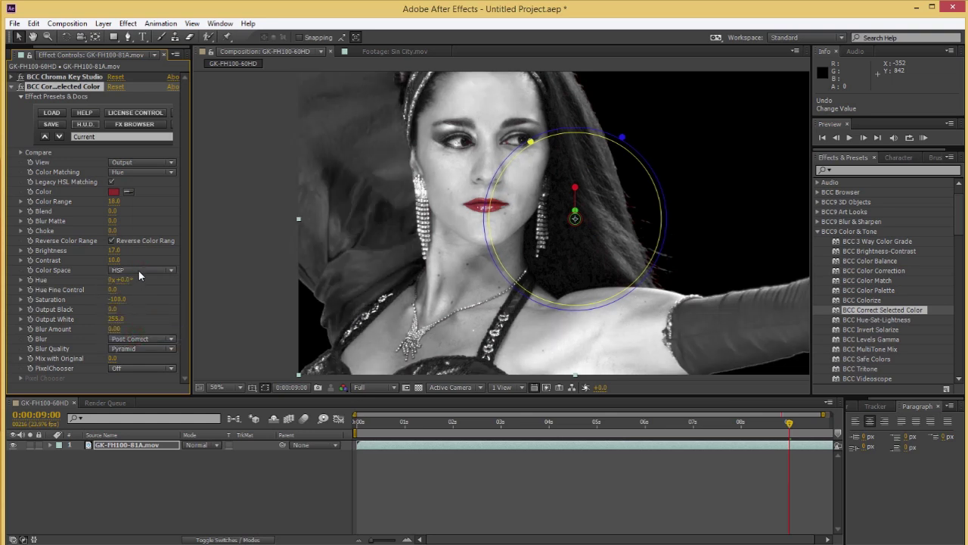
click(142, 270)
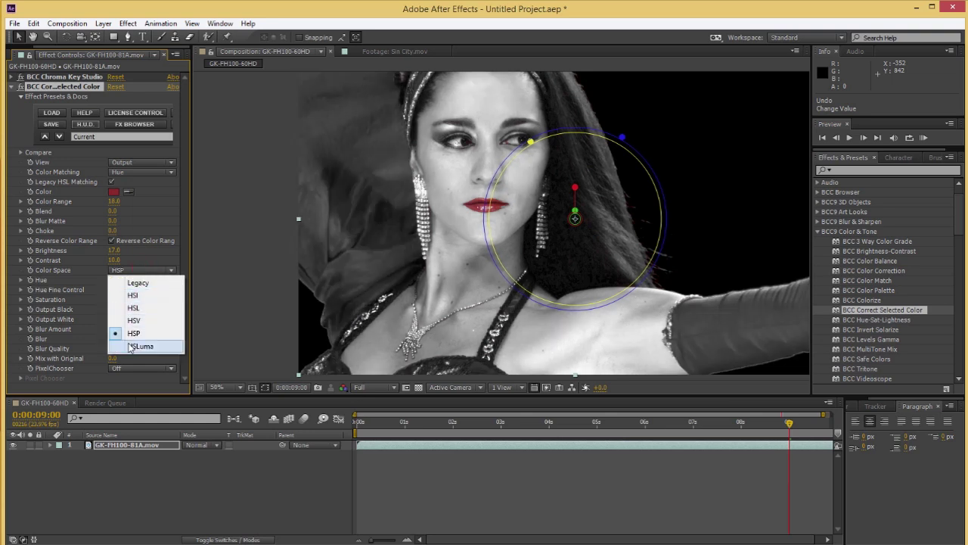
click(130, 342)
click(149, 270)
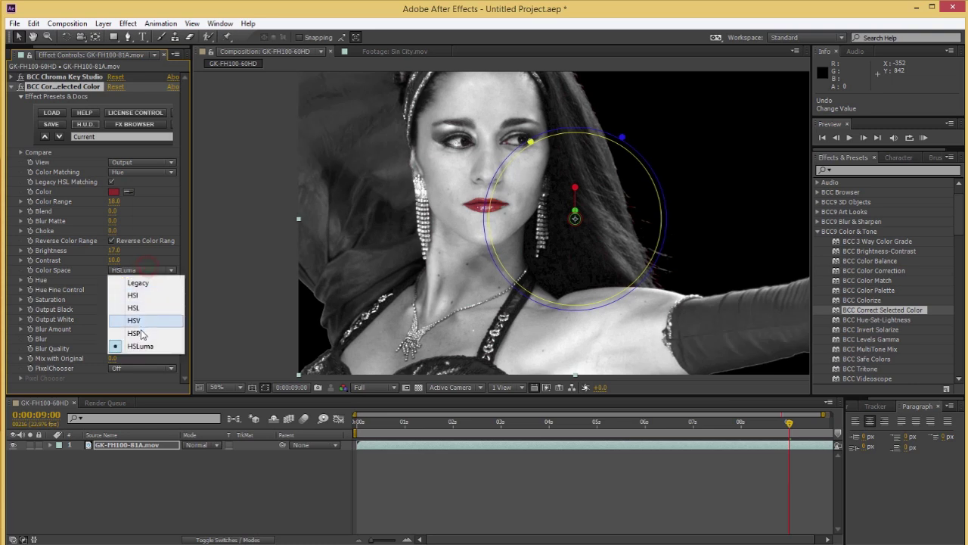
click(138, 333)
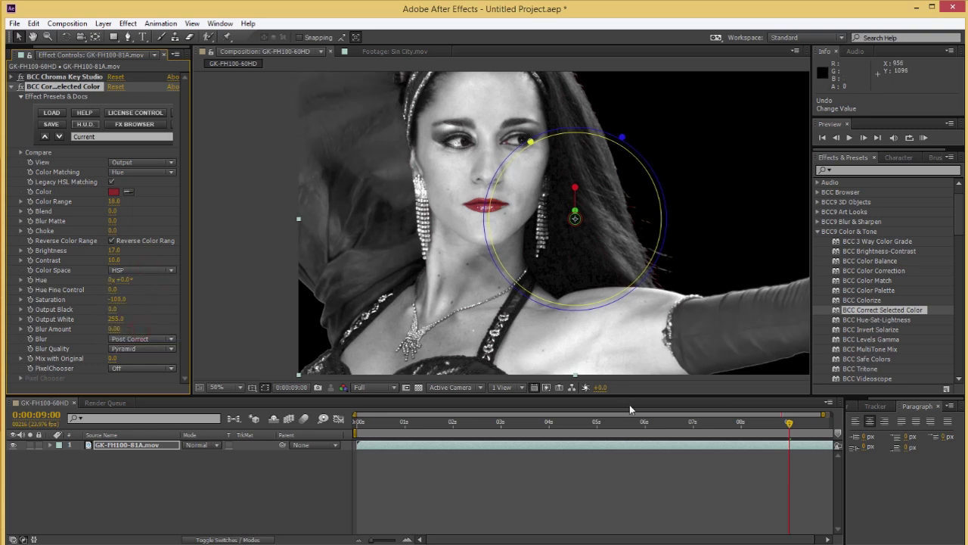
drag(619, 424, 681, 424)
drag(526, 424, 445, 429)
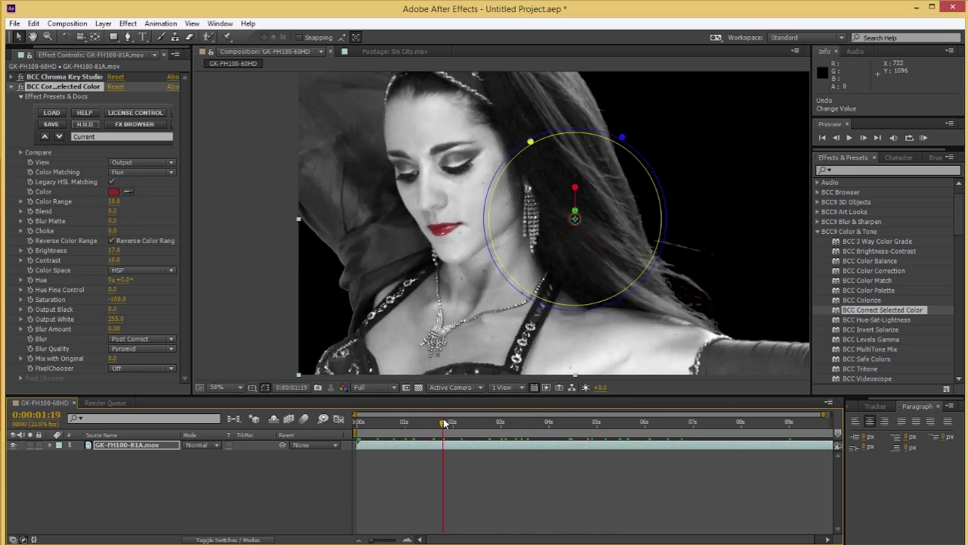
Zoom in on the lips, raise Blend to 20.0, then zoom out and play the preview
scroll(464, 219, up, 3)
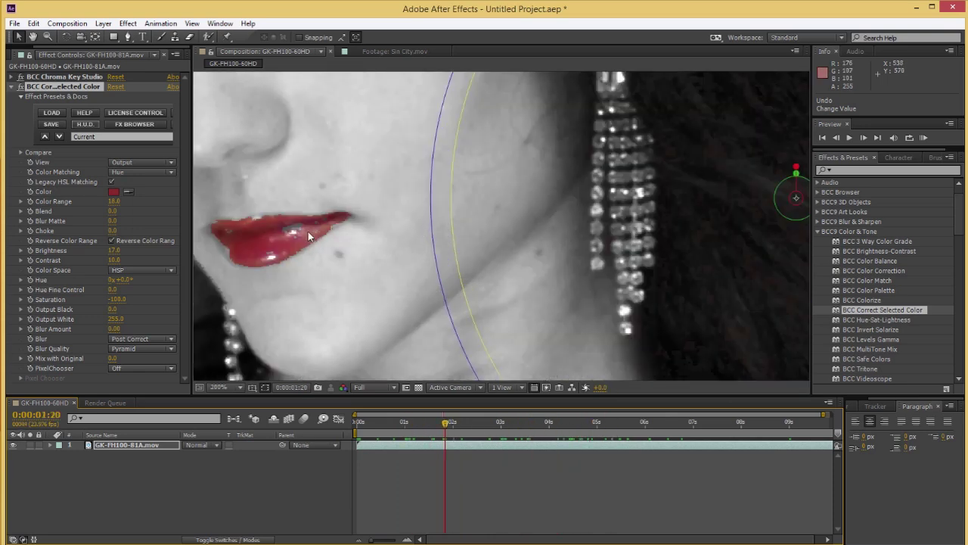
drag(114, 210, 122, 208)
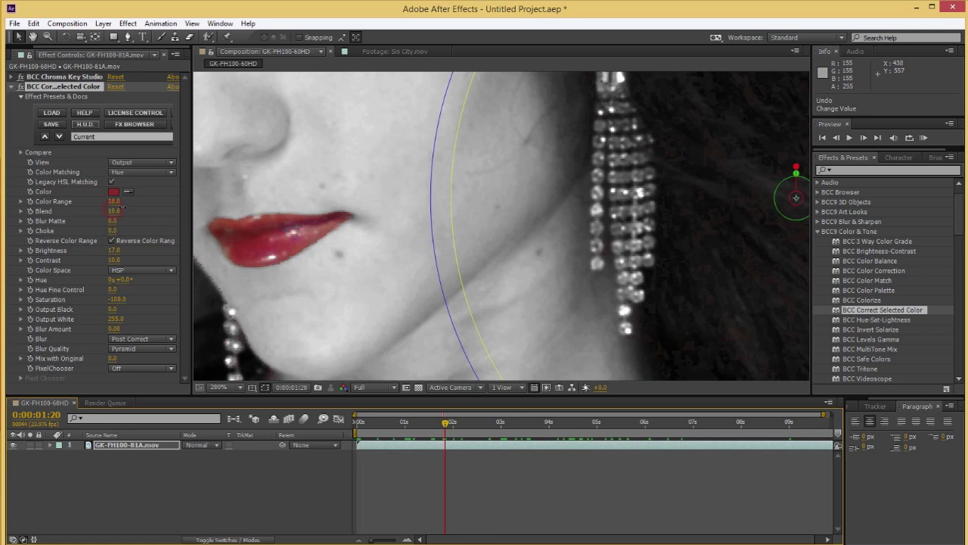
scroll(368, 244, down, 6)
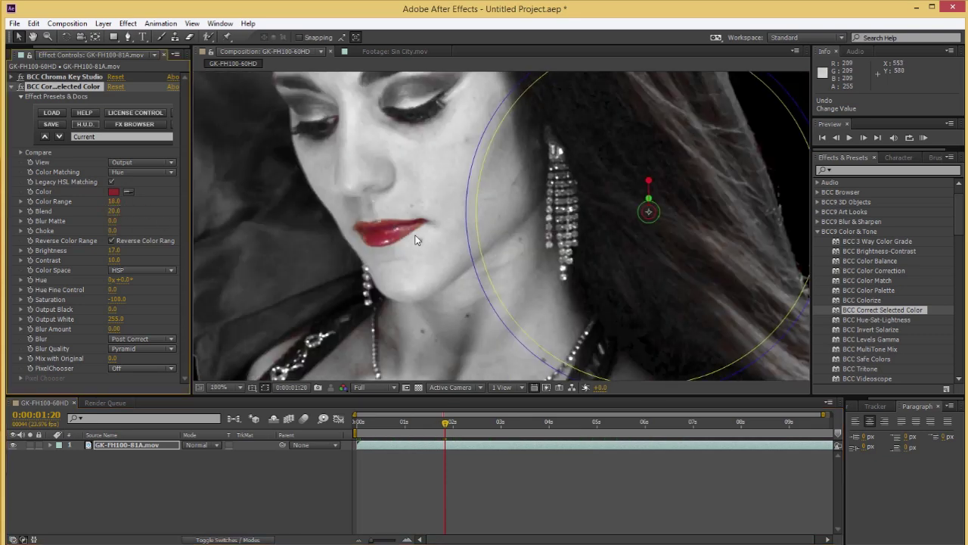
scroll(414, 234, up, 2)
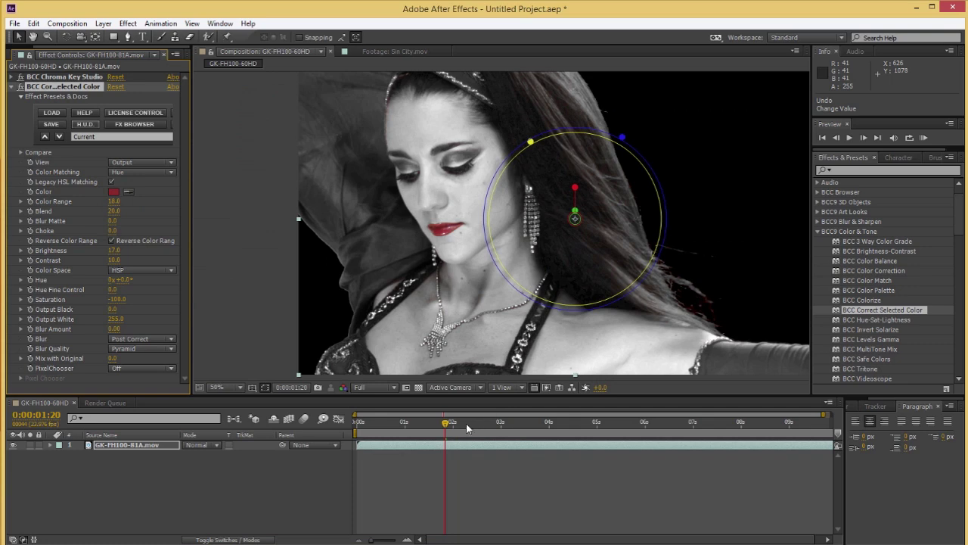
key(space)
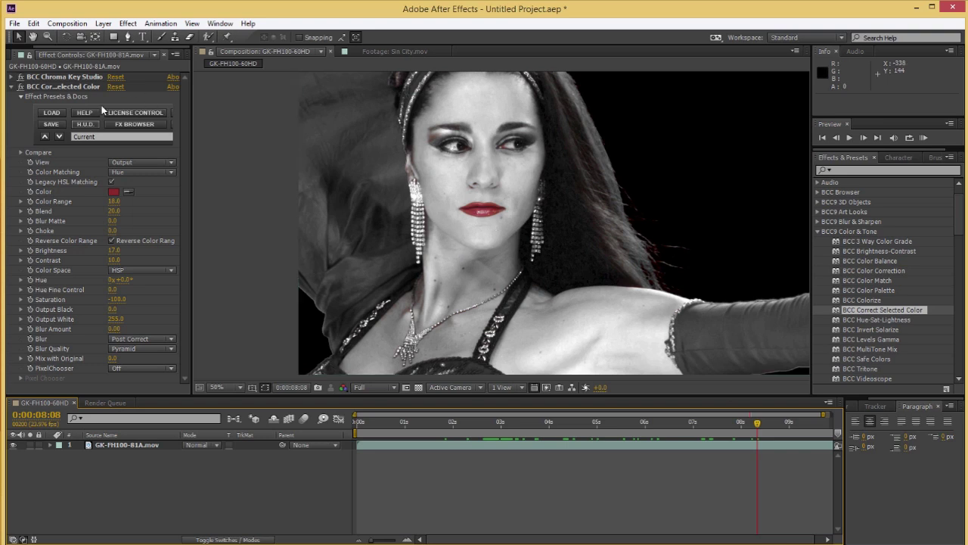
Add GK-FH100-60HD.mov to the composition as layer 2 and solo it
click(11, 87)
scroll(22, 54, up, 3)
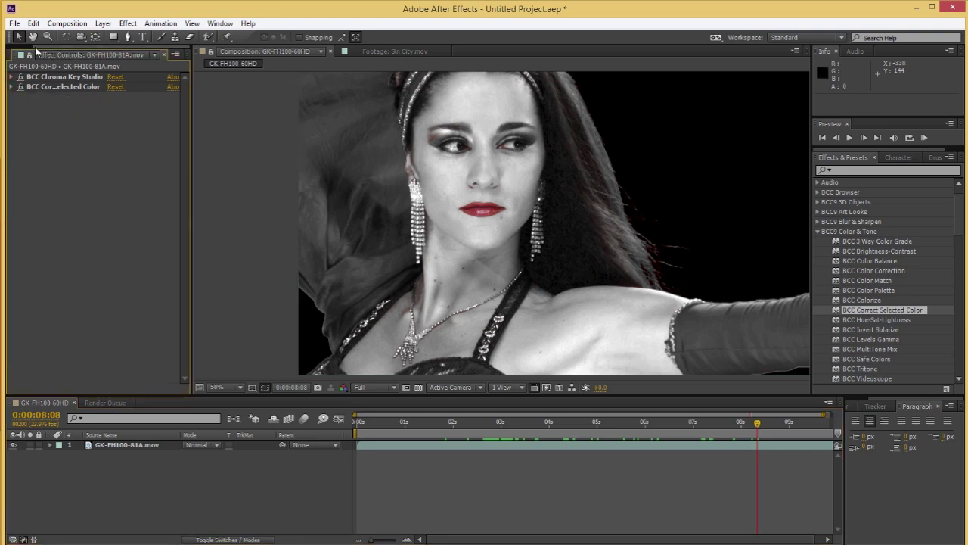
click(22, 54)
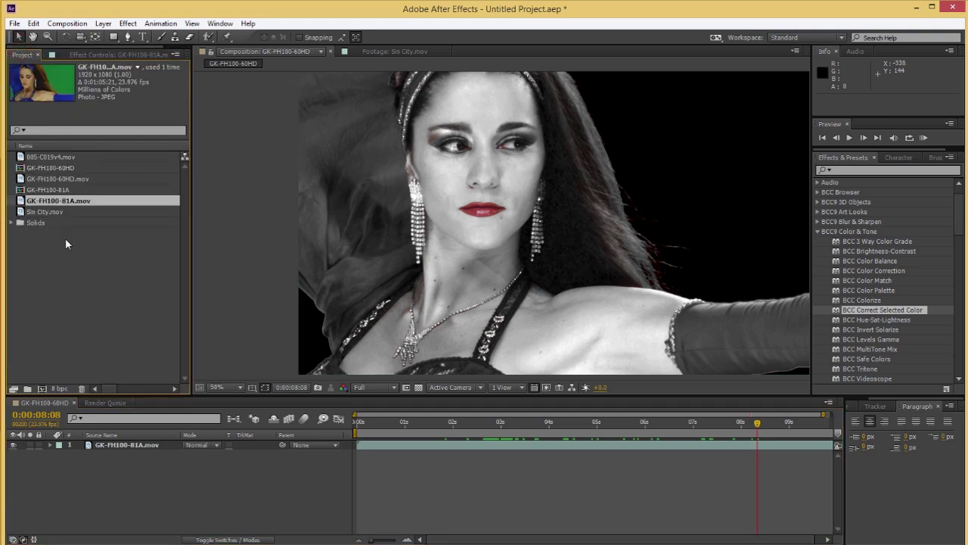
click(55, 179)
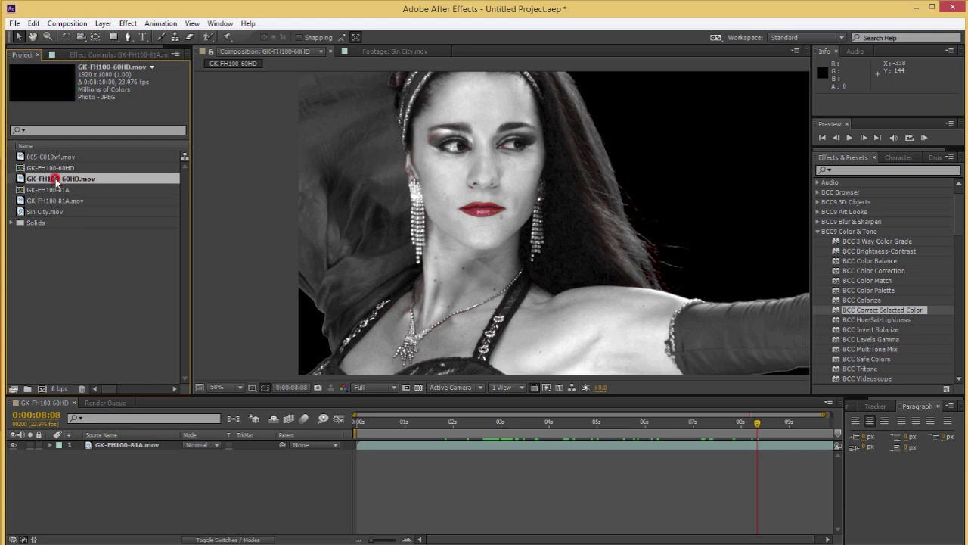
drag(54, 179, 129, 461)
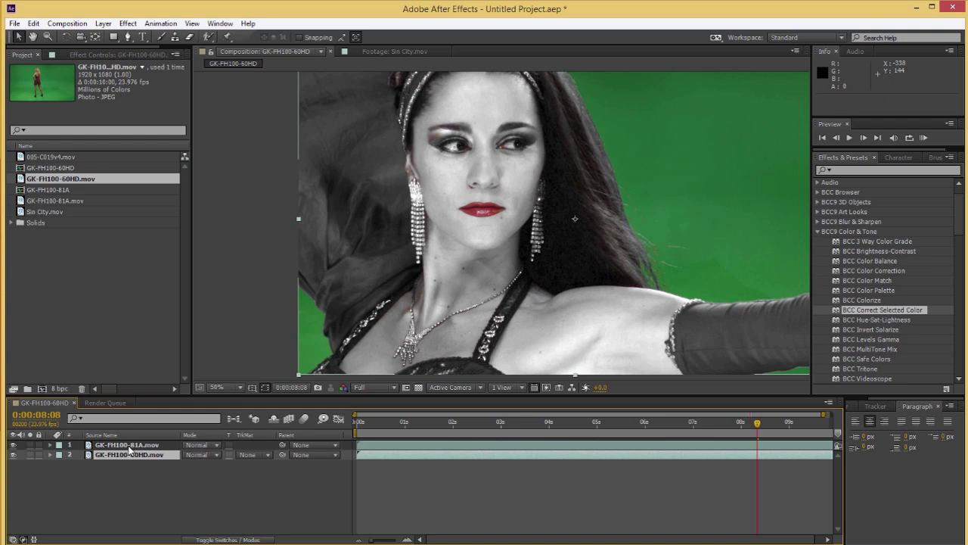
click(30, 455)
Copy BCC Chroma Key Studio and Correct Selected Color from layer 1 and paste them onto layer 2
click(102, 445)
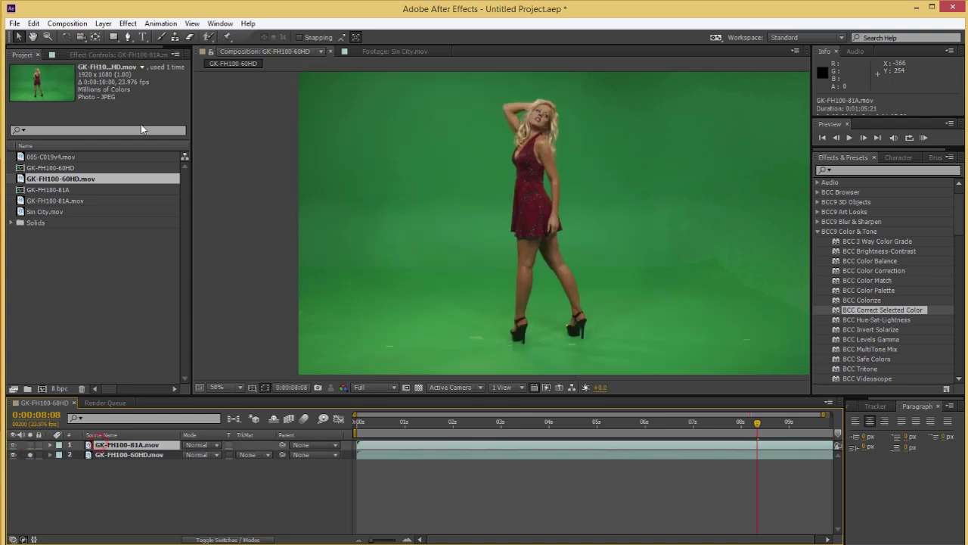
click(113, 54)
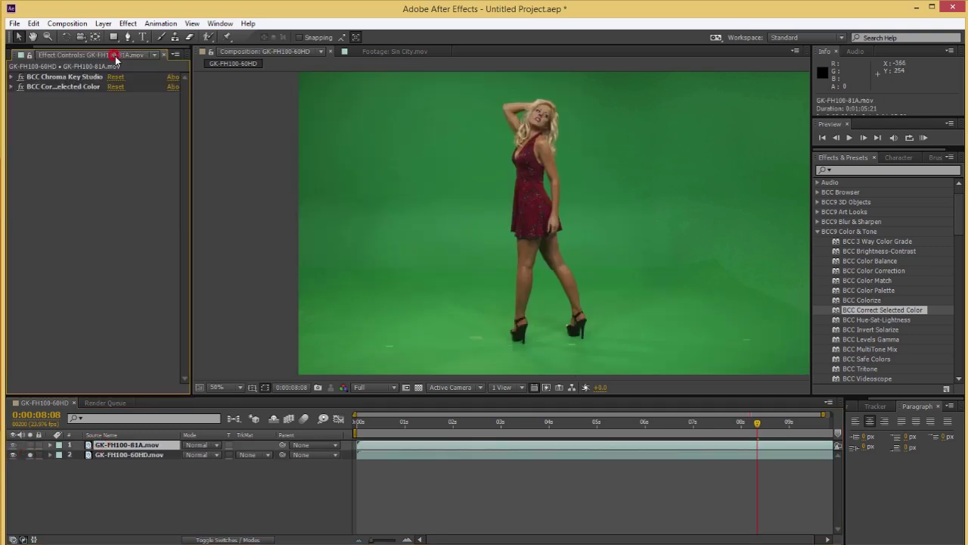
click(45, 77)
shift+click(48, 86)
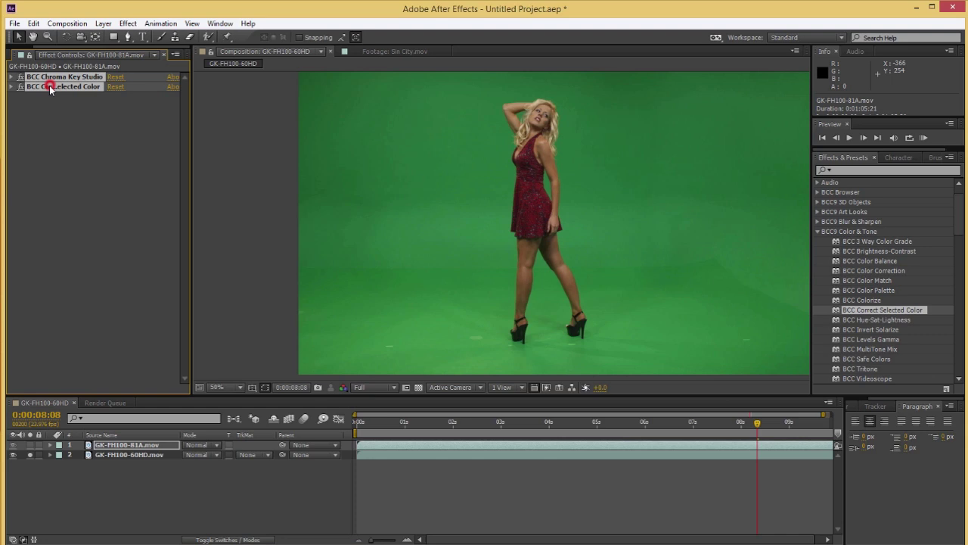
click(111, 456)
key(ctrl+v)
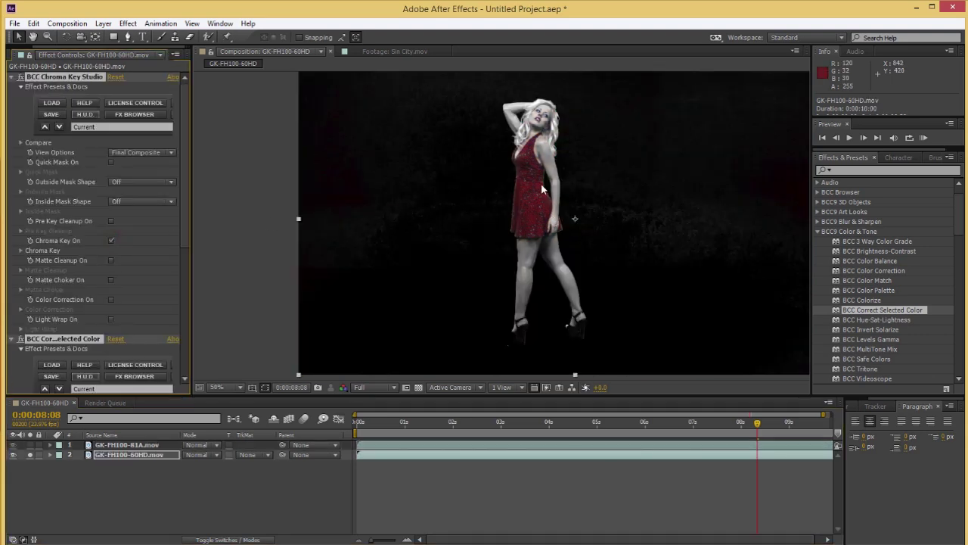
scroll(541, 183, up, 2)
Raise the blonde dancer's chroma key Lightness to clean up the background
drag(558, 179, 478, 288)
key(v)
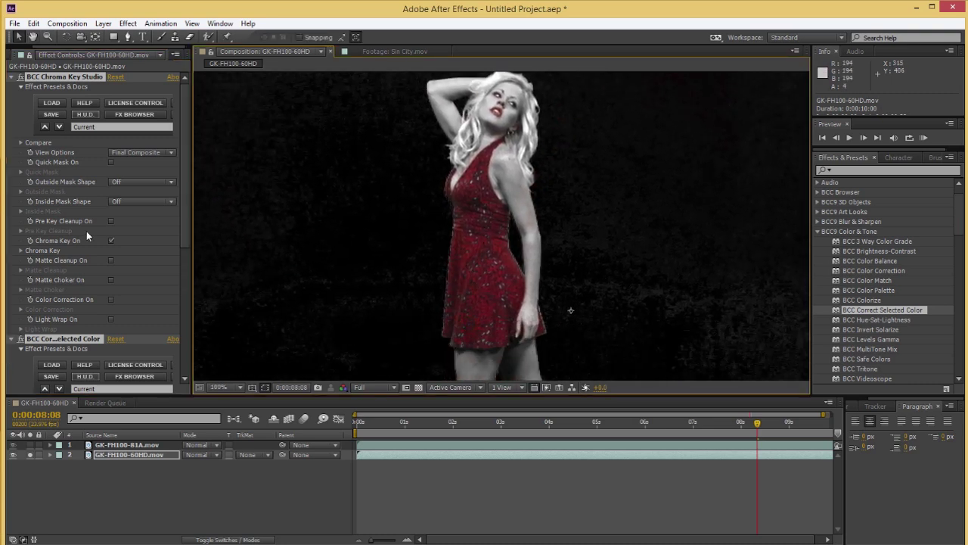
click(20, 252)
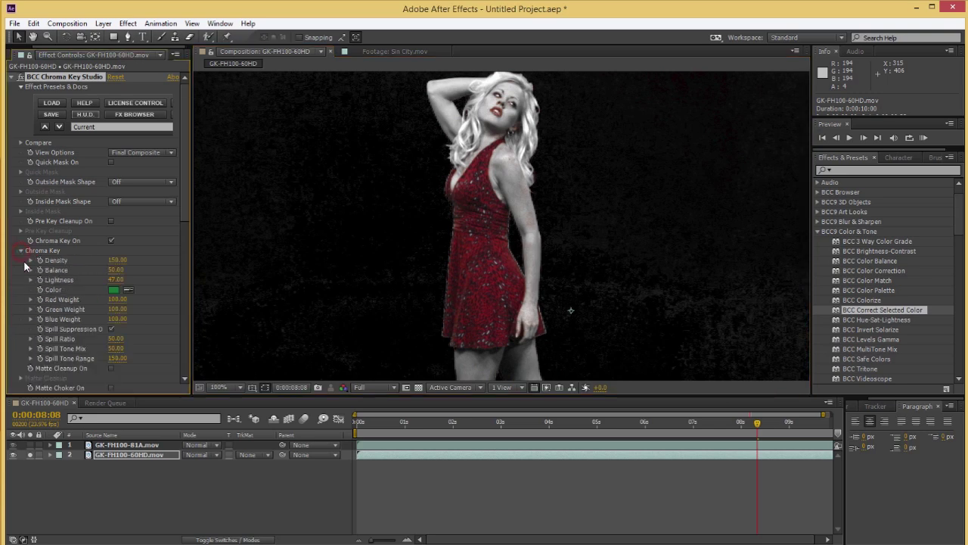
drag(115, 280, 129, 280)
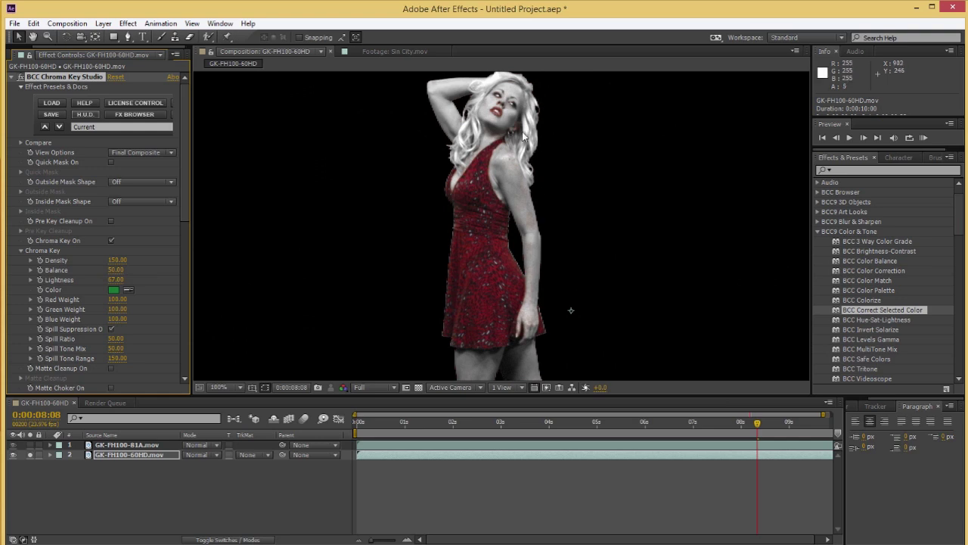
click(19, 252)
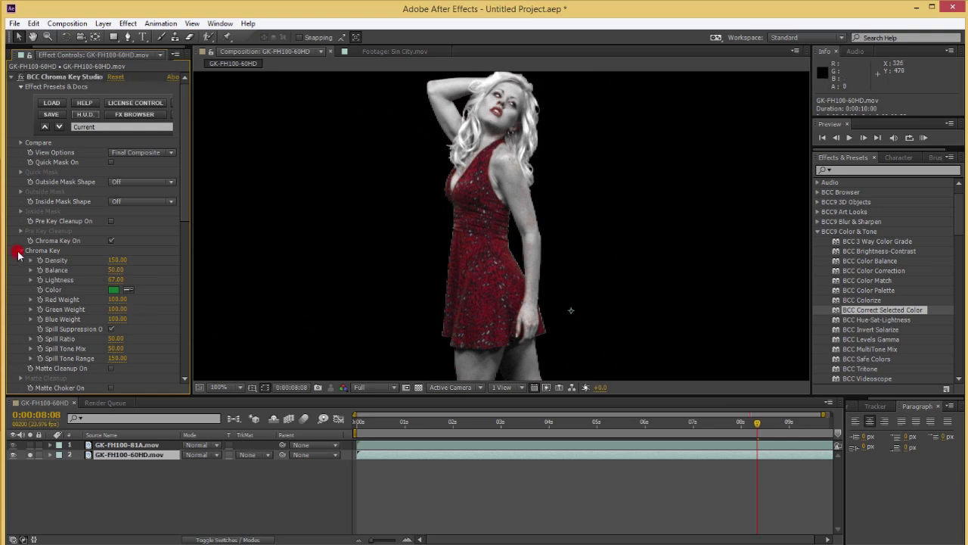
click(21, 252)
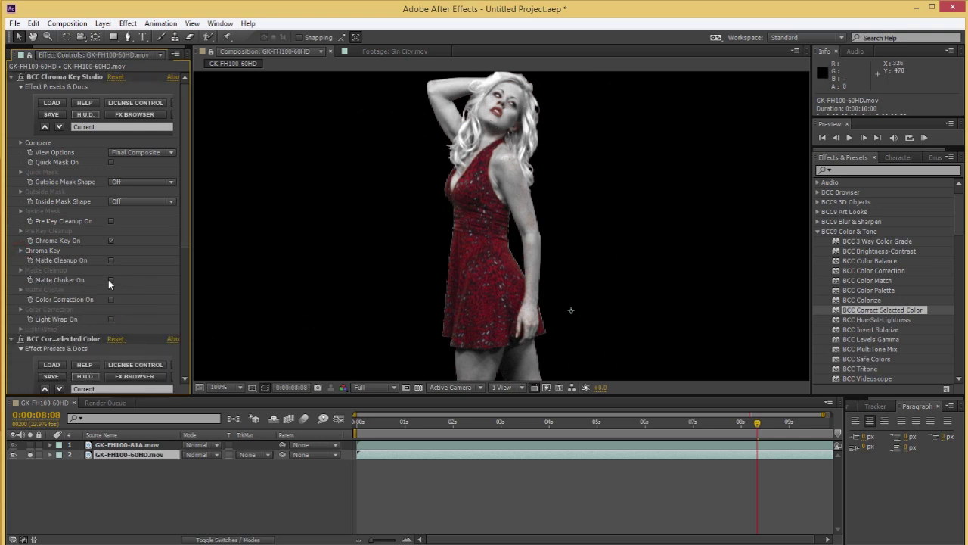
Enable Matte Choker with Choke 25 and Gray Soften 33
click(110, 280)
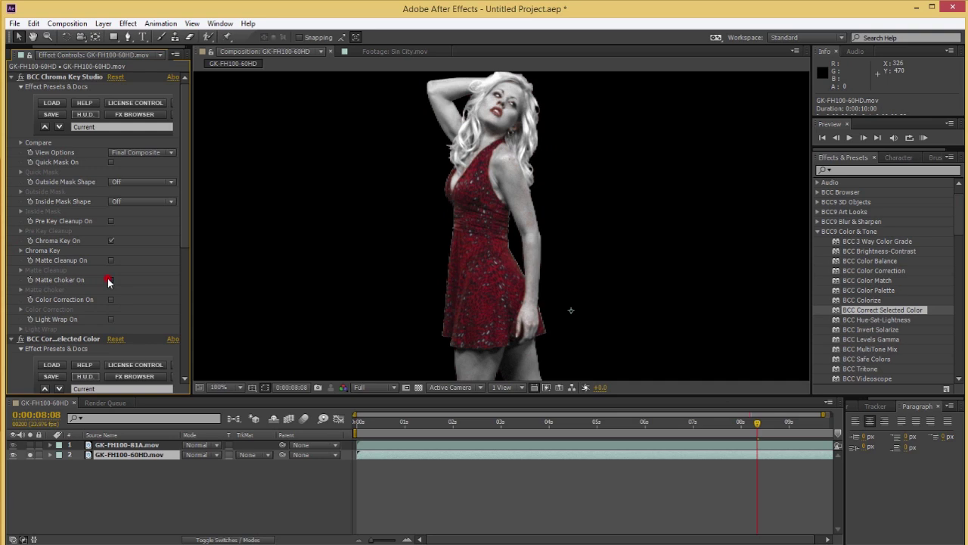
click(21, 289)
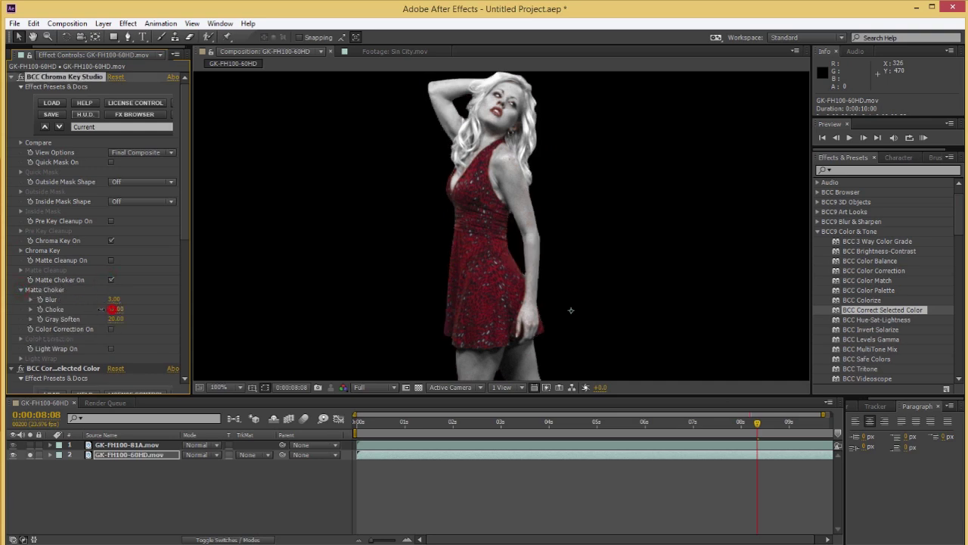
mouse_move(113, 309)
mouse_down()
mouse_move(76, 310)
mouse_move(134, 314)
mouse_move(98, 318)
mouse_up()
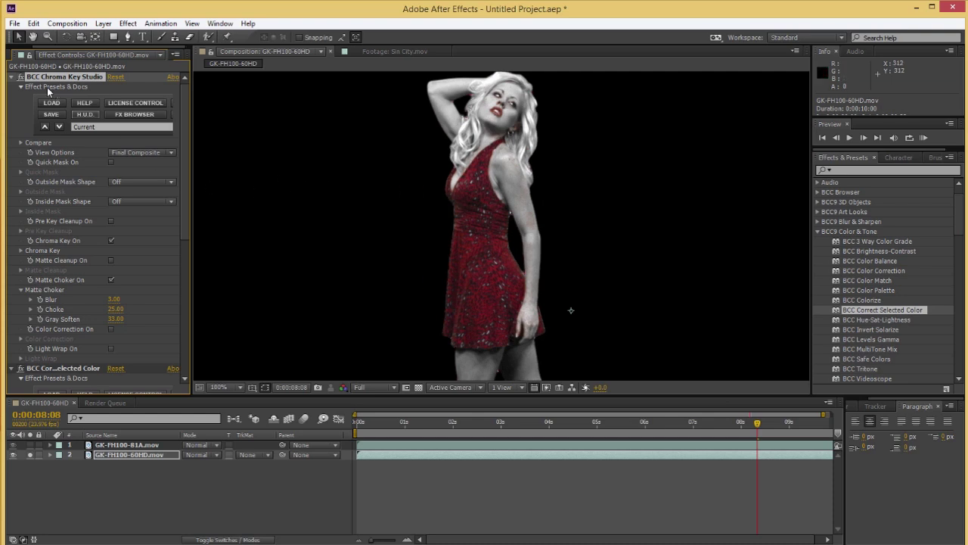
click(12, 77)
Mirror the blonde dancer with Scale X -100 and unsolo her layer
key(shift+slash)
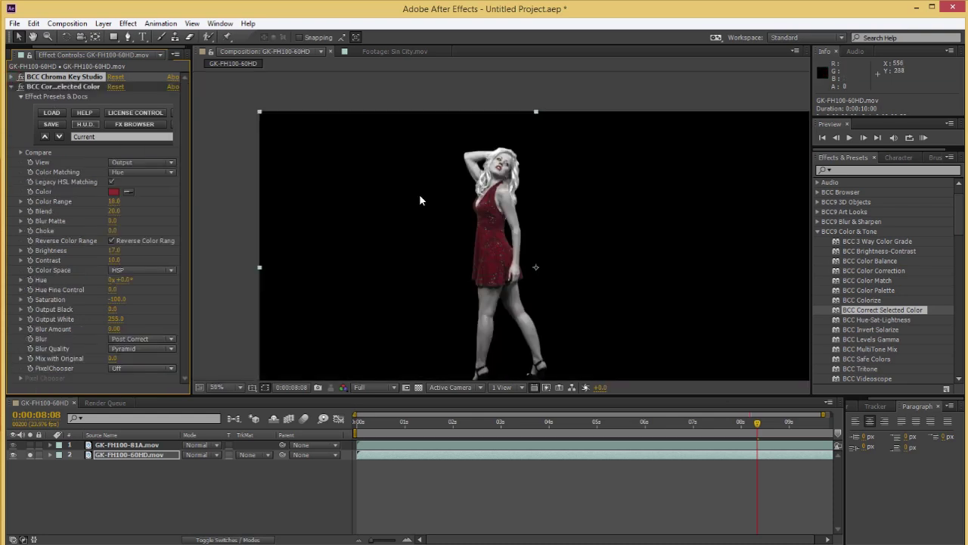
click(151, 455)
key(s)
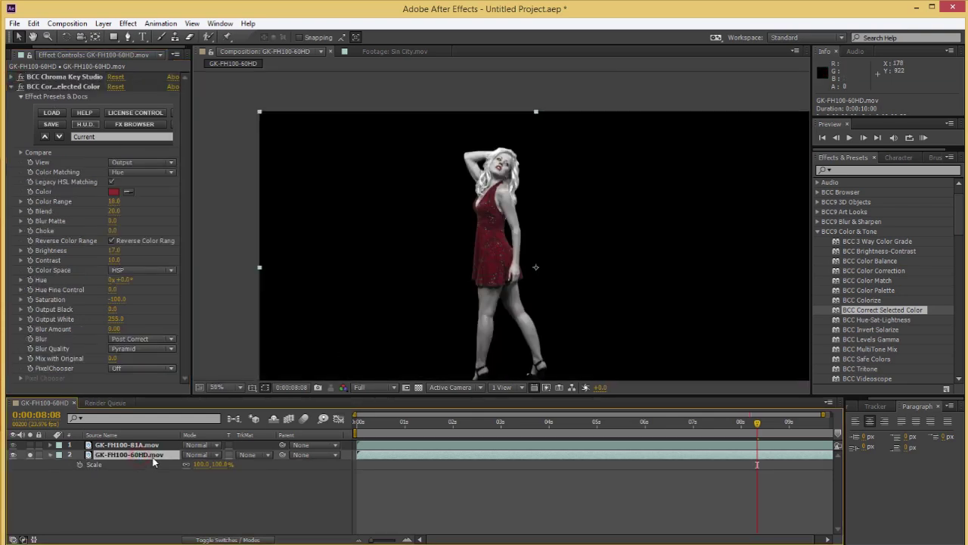
click(195, 465)
text(-100)
key(Return)
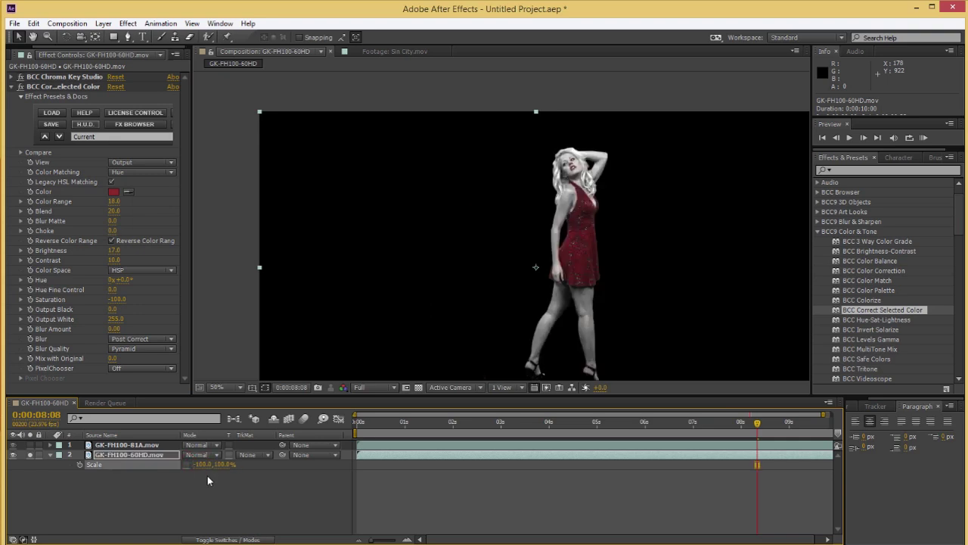
click(27, 455)
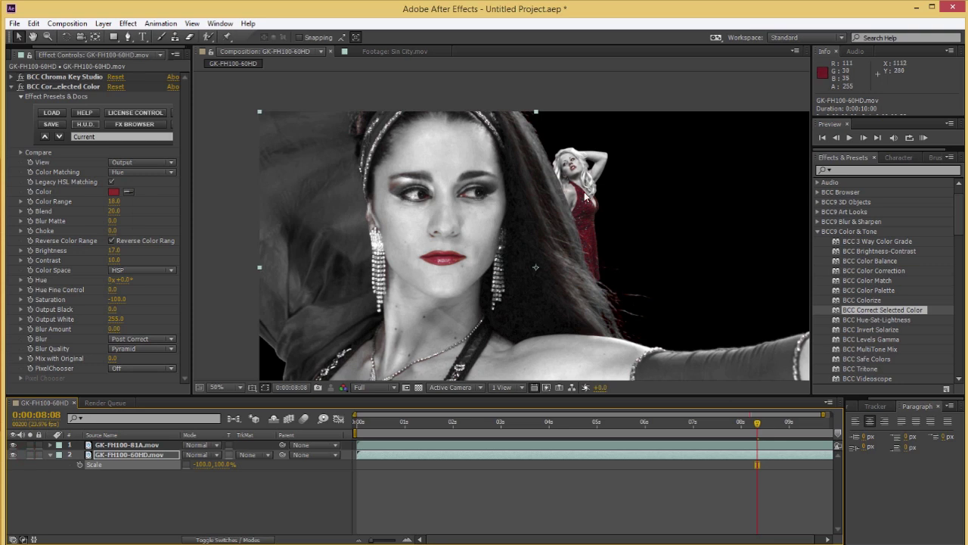
Move the blonde dancer to the lower right, with the view set to Fit up to 100%
drag(585, 212, 745, 240)
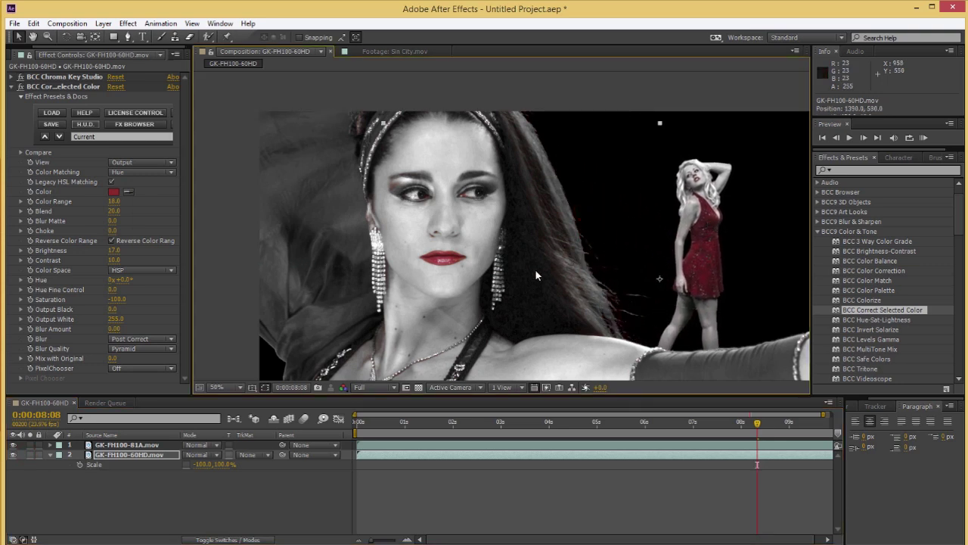
key(comma)
click(219, 386)
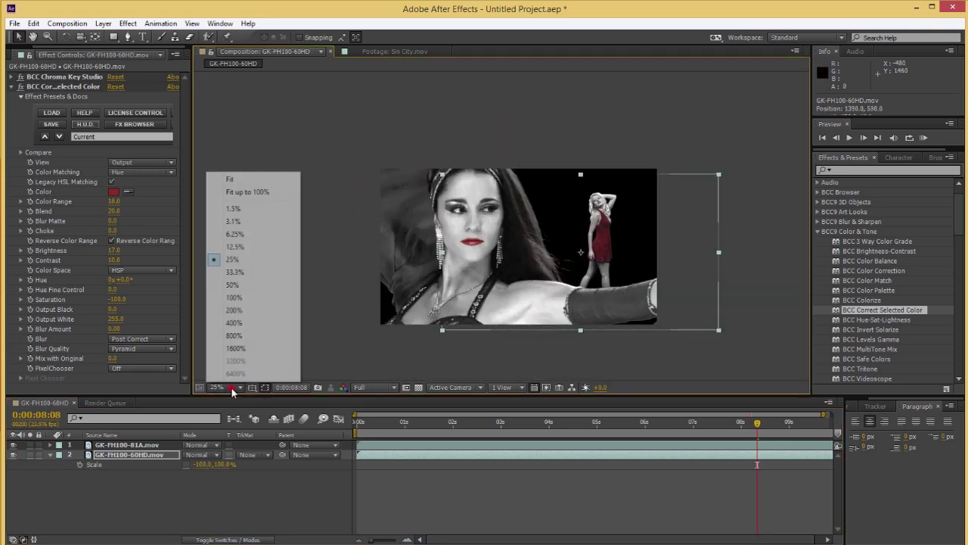
click(265, 190)
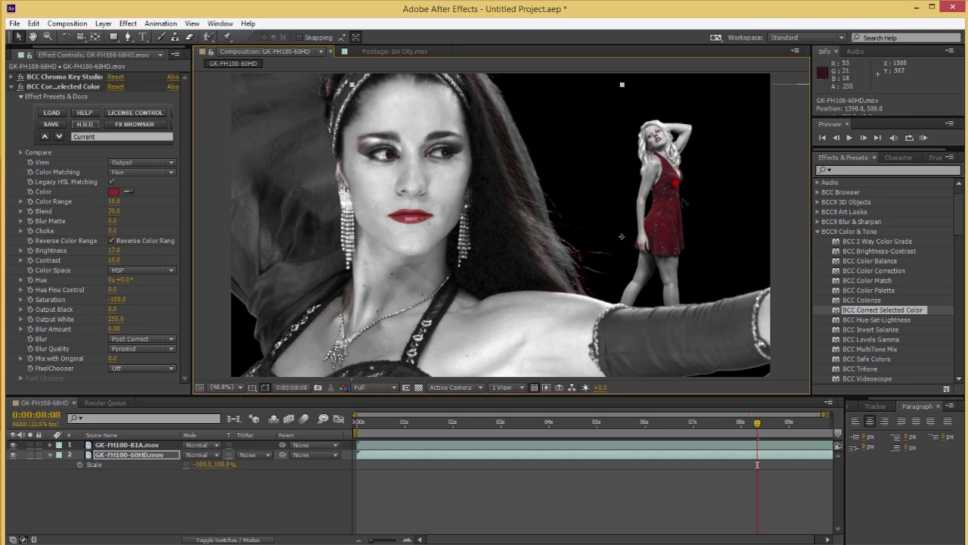
drag(670, 195, 691, 217)
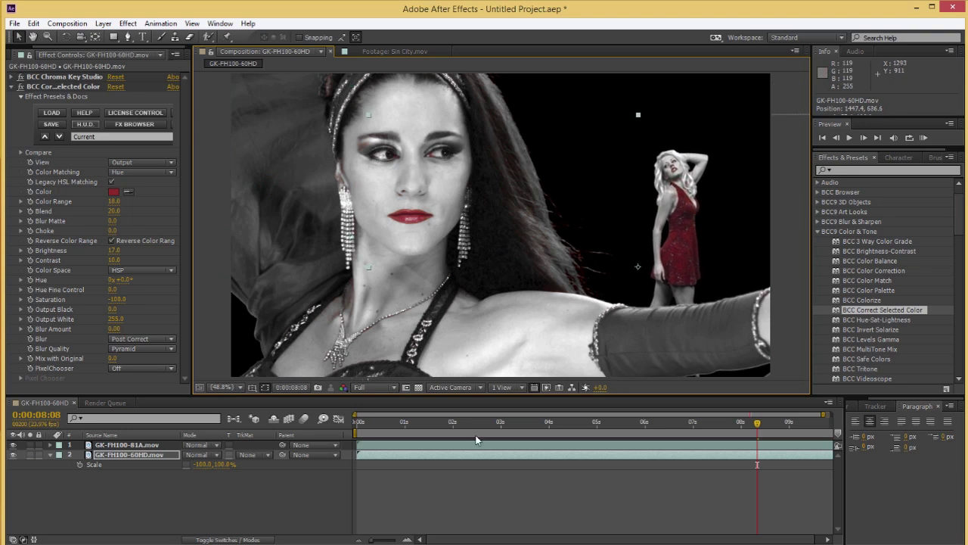
drag(426, 427, 473, 426)
Retarget the brunette's Correct Selected Color to the blue fabric, sampled in Source view, then return to Output
click(578, 423)
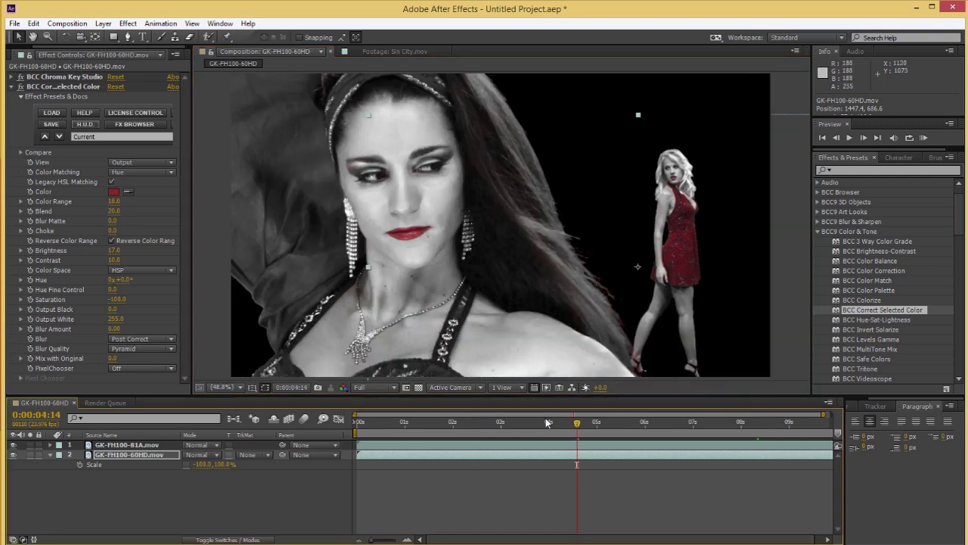
click(610, 423)
click(681, 424)
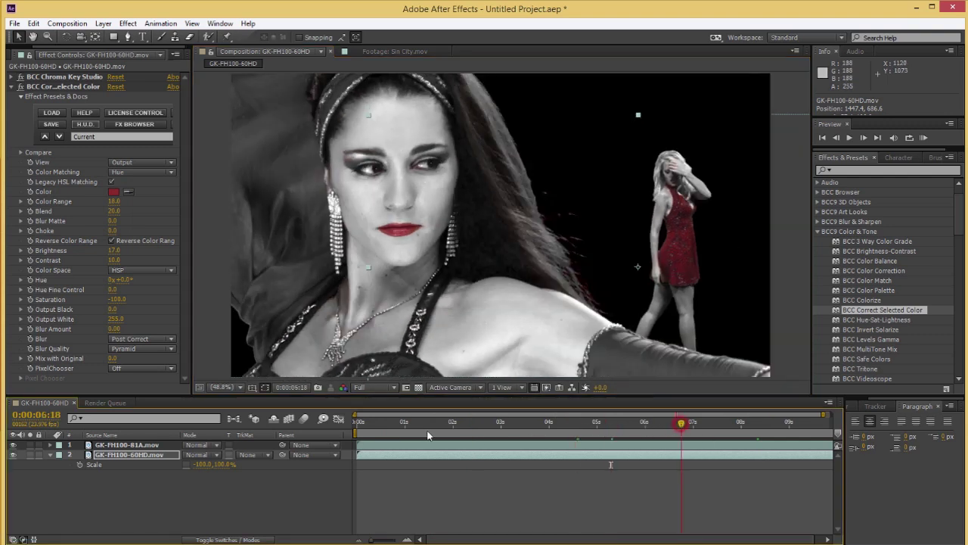
click(128, 445)
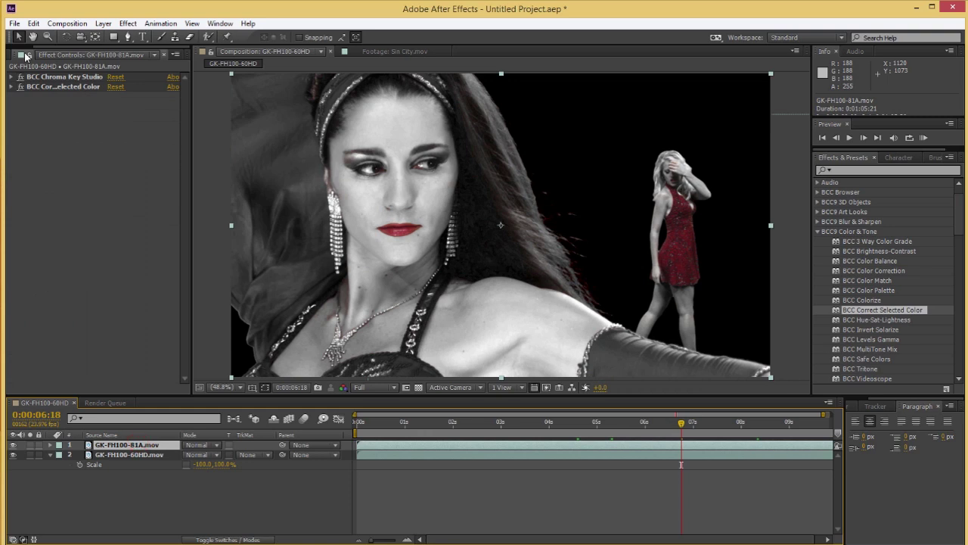
click(55, 87)
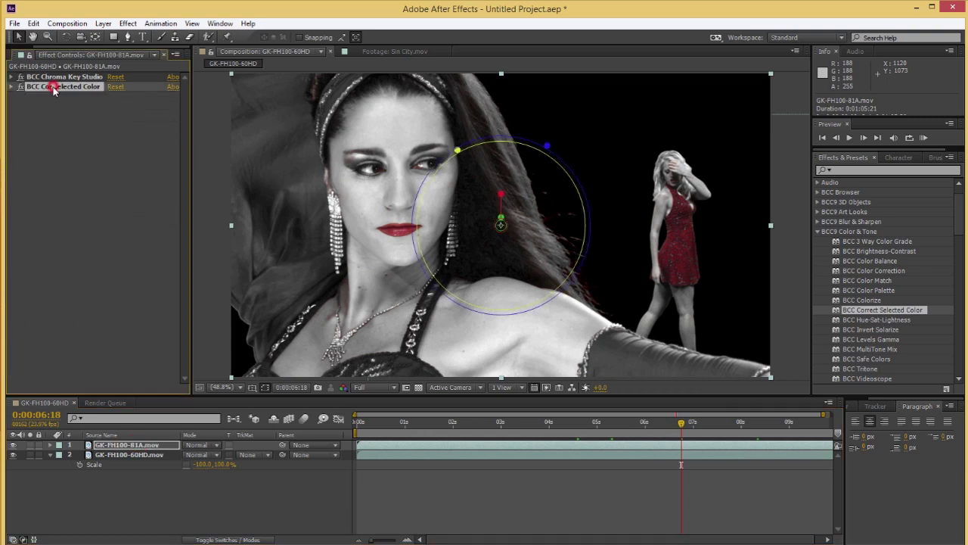
click(10, 87)
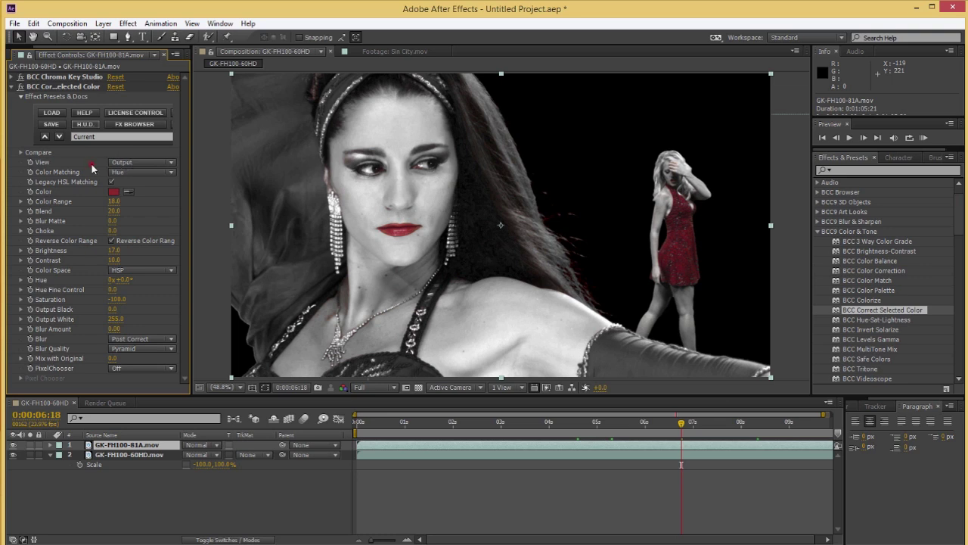
click(127, 163)
click(129, 196)
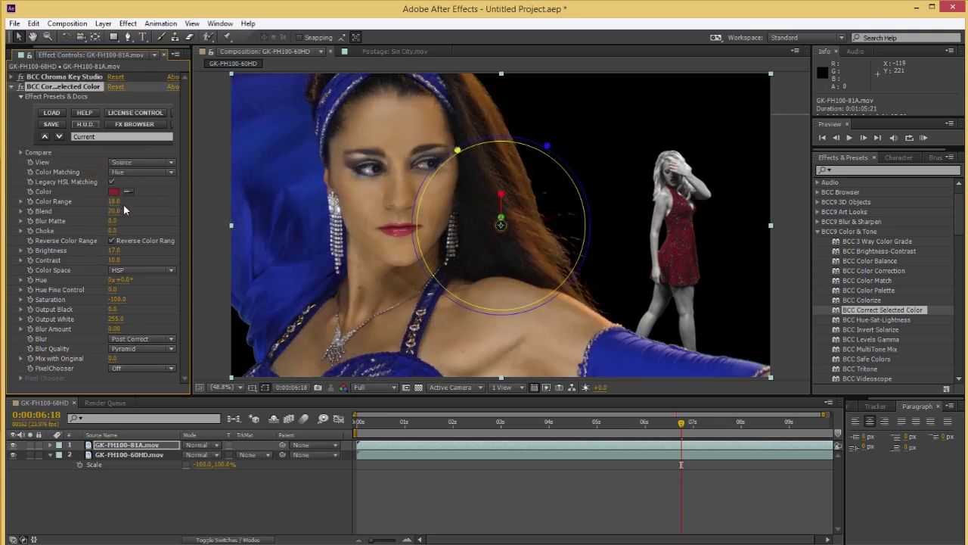
click(128, 191)
click(294, 164)
click(126, 163)
click(130, 197)
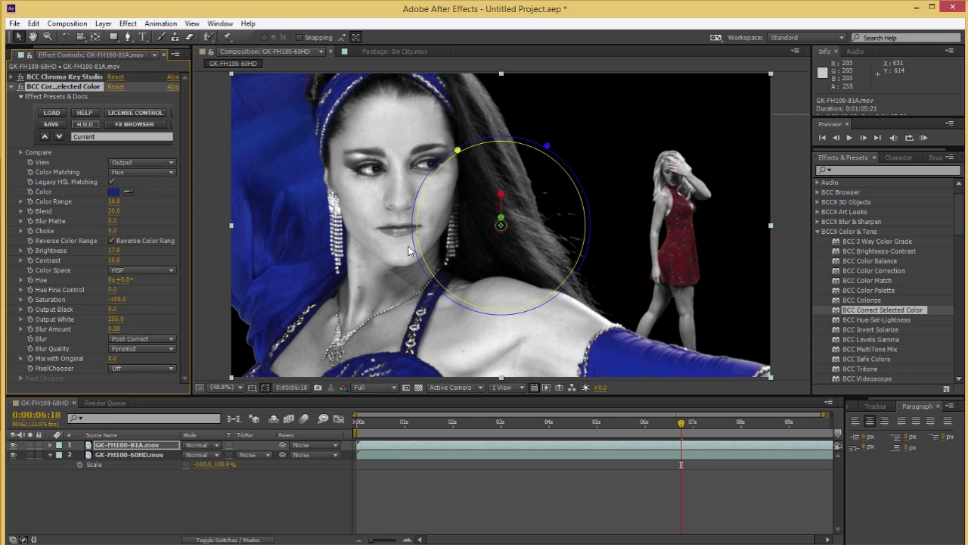
Compare several frames with the colour-isolation effect toggled off and back on
click(517, 423)
drag(486, 429, 551, 433)
click(613, 429)
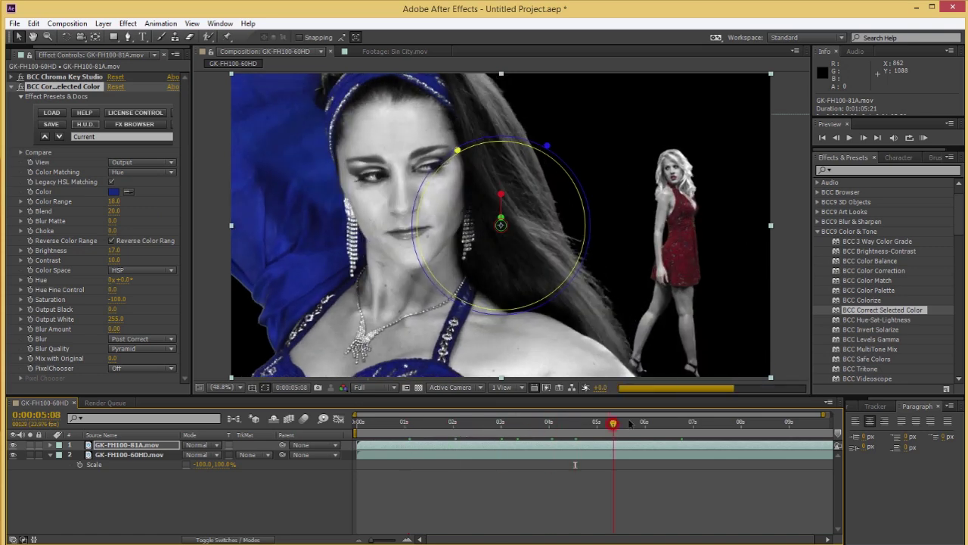
click(648, 428)
click(712, 427)
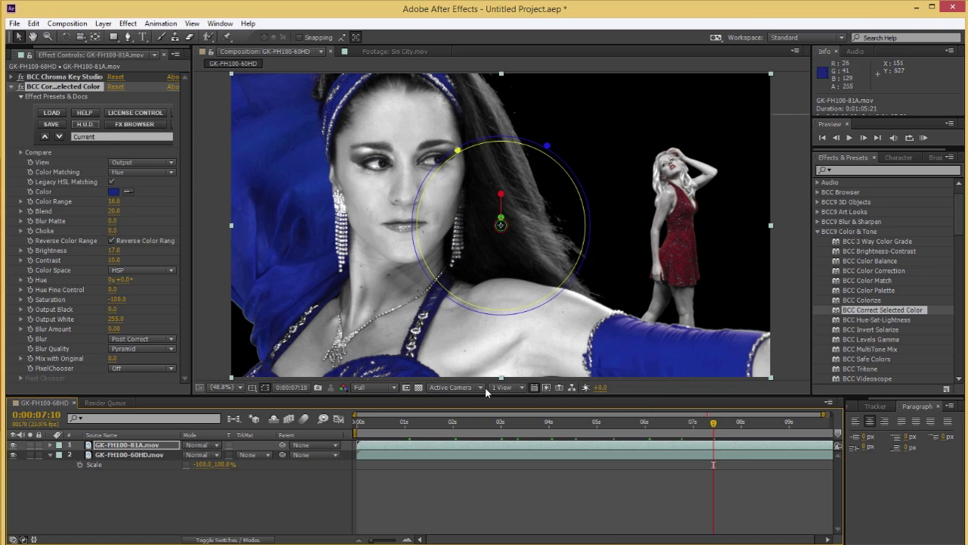
click(485, 424)
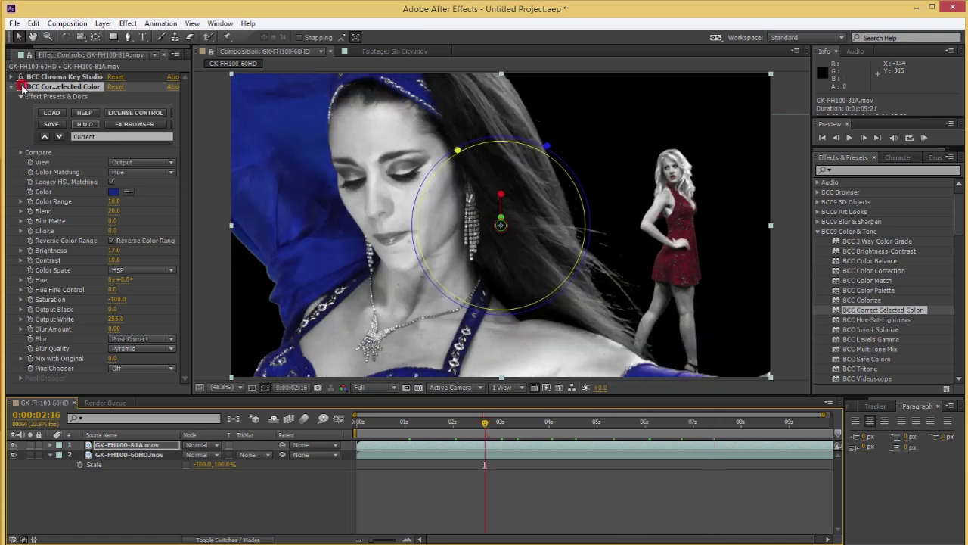
click(22, 86)
click(441, 425)
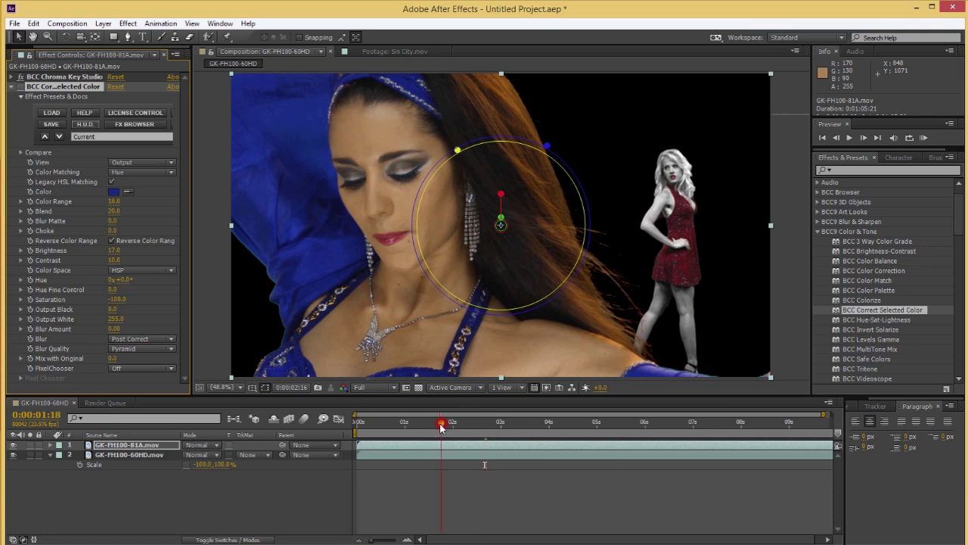
click(415, 425)
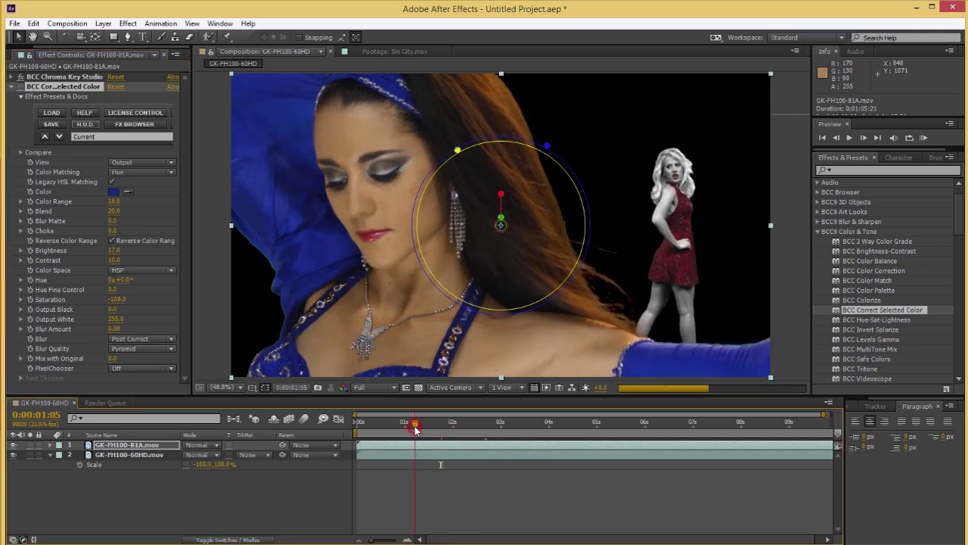
click(397, 426)
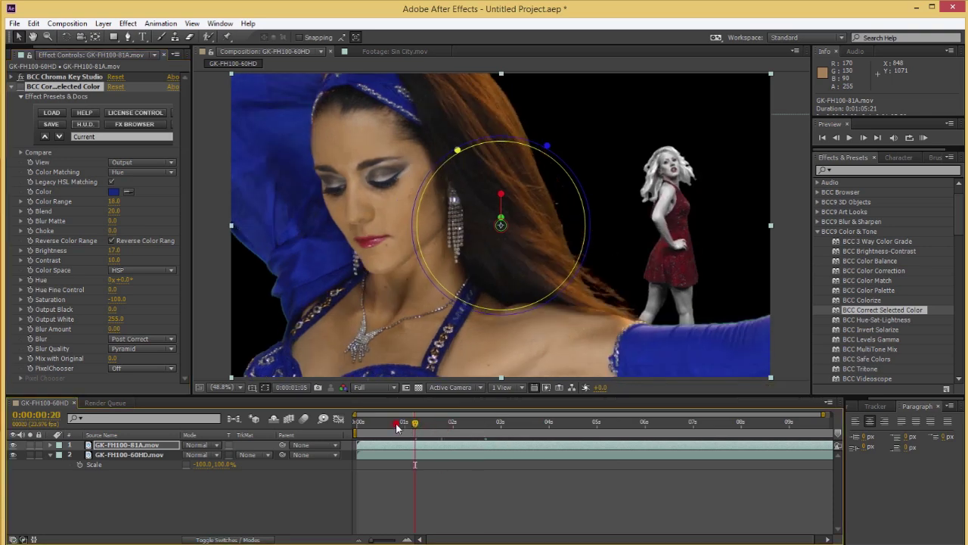
click(20, 86)
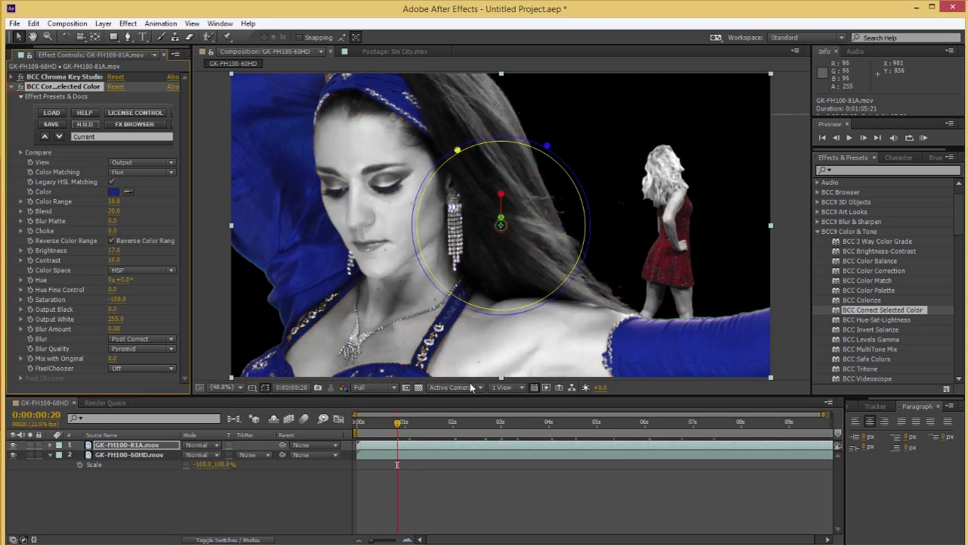
Add 005-C019v4.mov as layer 3 beneath the dancers and solo it at 7:14
key(space)
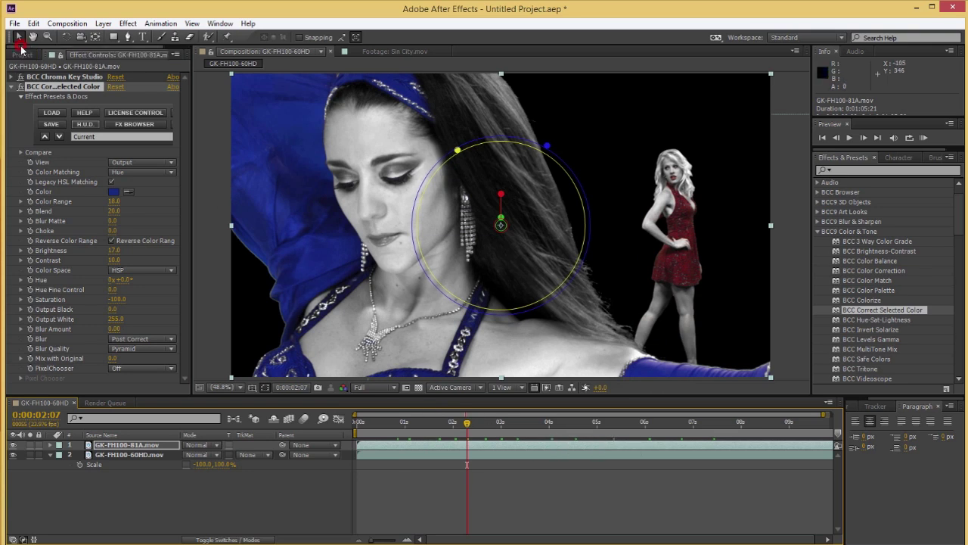
click(22, 55)
click(38, 201)
click(34, 212)
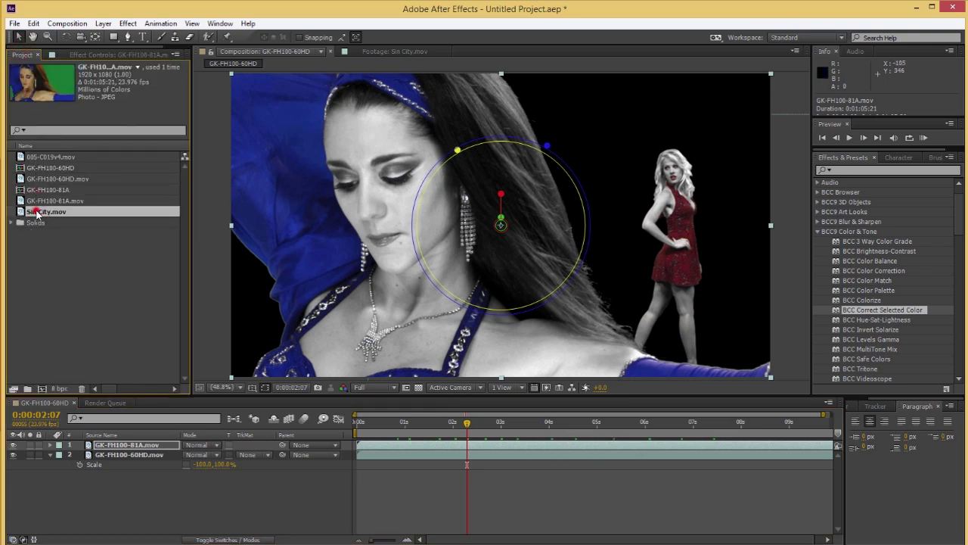
click(47, 157)
drag(47, 157, 116, 500)
click(494, 421)
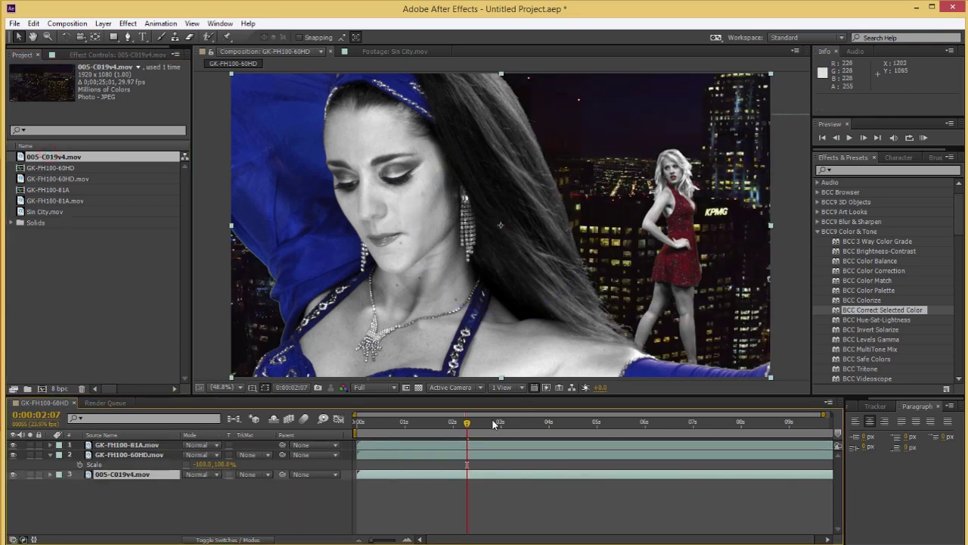
drag(552, 424, 722, 426)
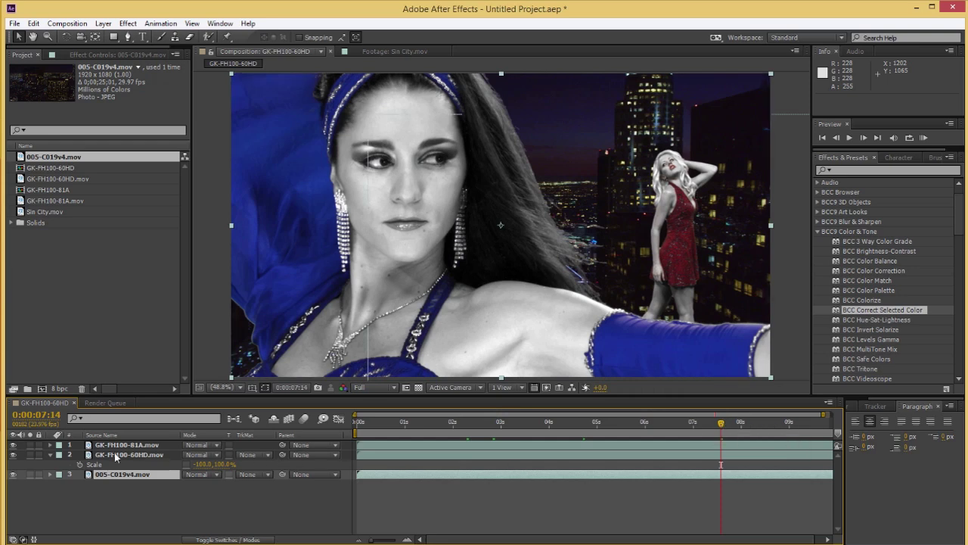
click(30, 474)
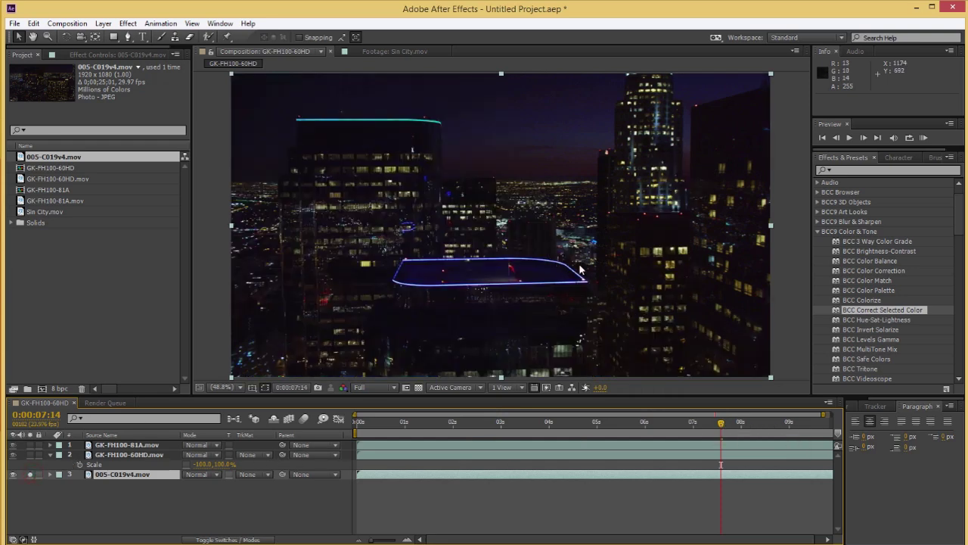
Apply BCC Charcoal Sketch from BCC9 Art Looks to the city layer with Reverse Colors checked
click(816, 231)
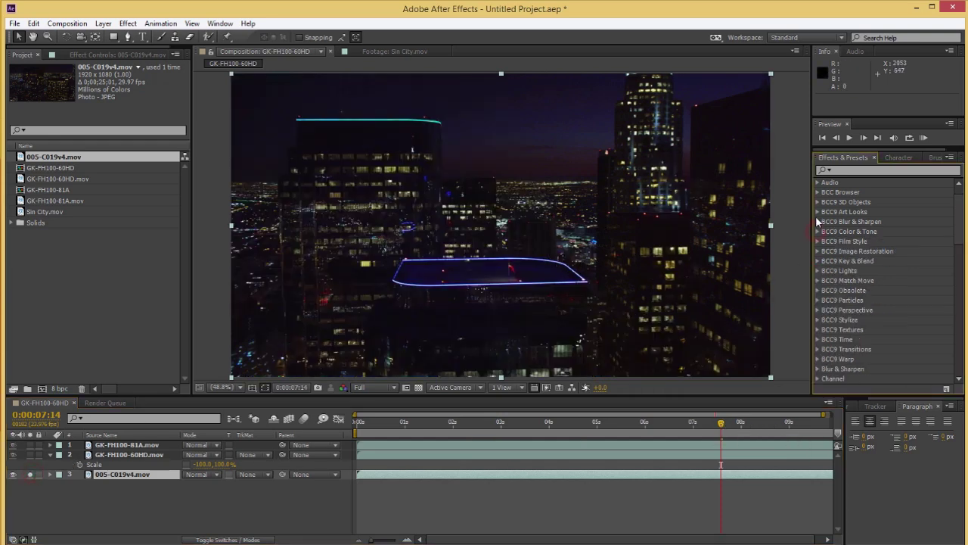
click(818, 212)
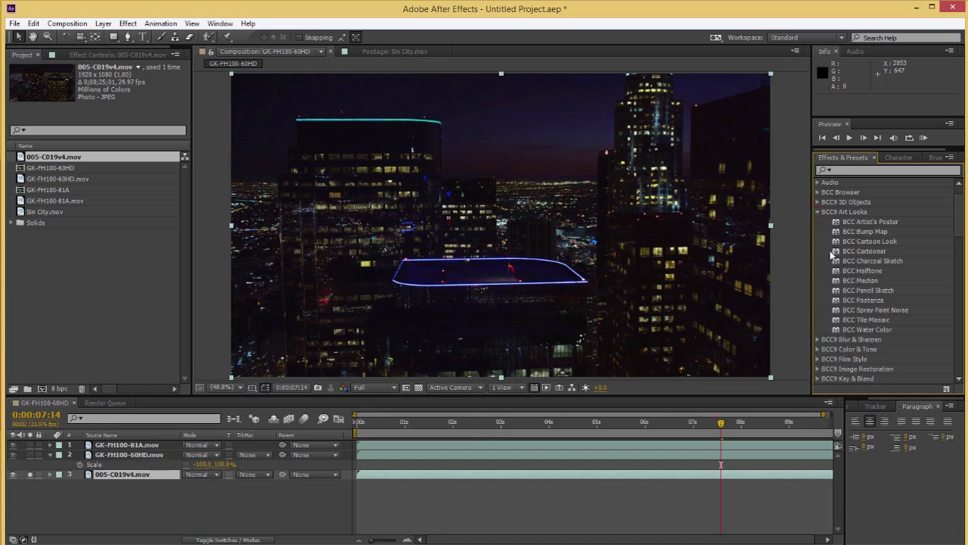
drag(871, 264, 450, 273)
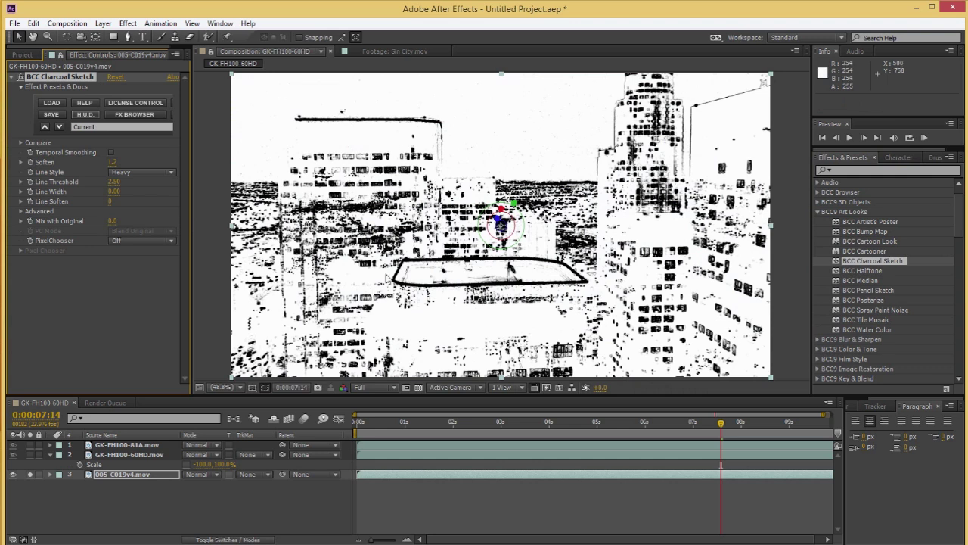
click(20, 212)
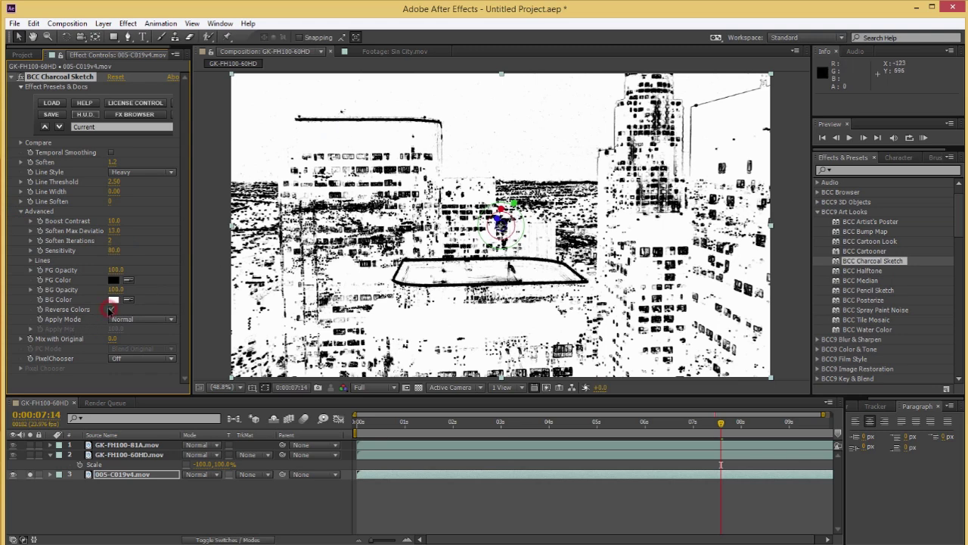
click(112, 310)
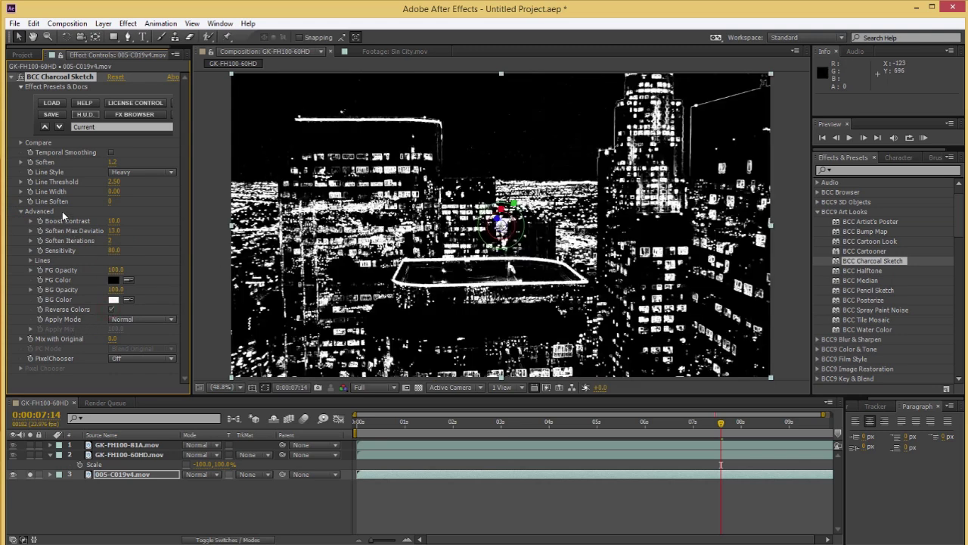
click(20, 213)
Try the Light line style and a threshold change, keep Heavy, then unsolo the city layer
drag(448, 424, 366, 423)
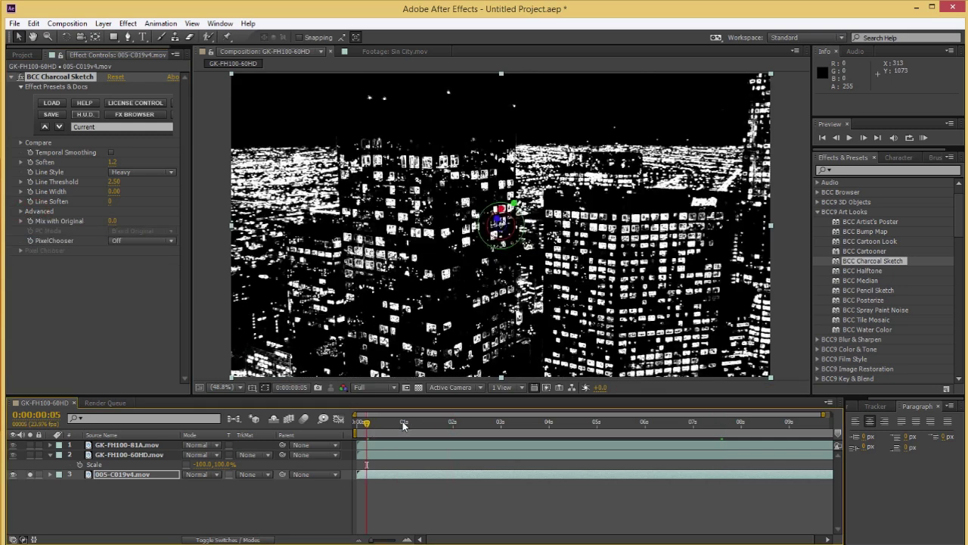
click(419, 423)
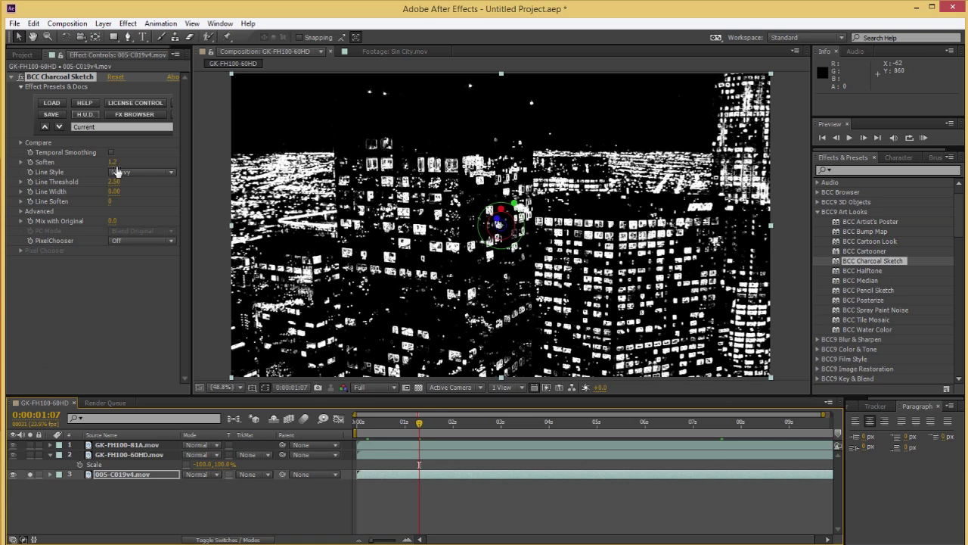
click(117, 171)
click(132, 184)
click(130, 174)
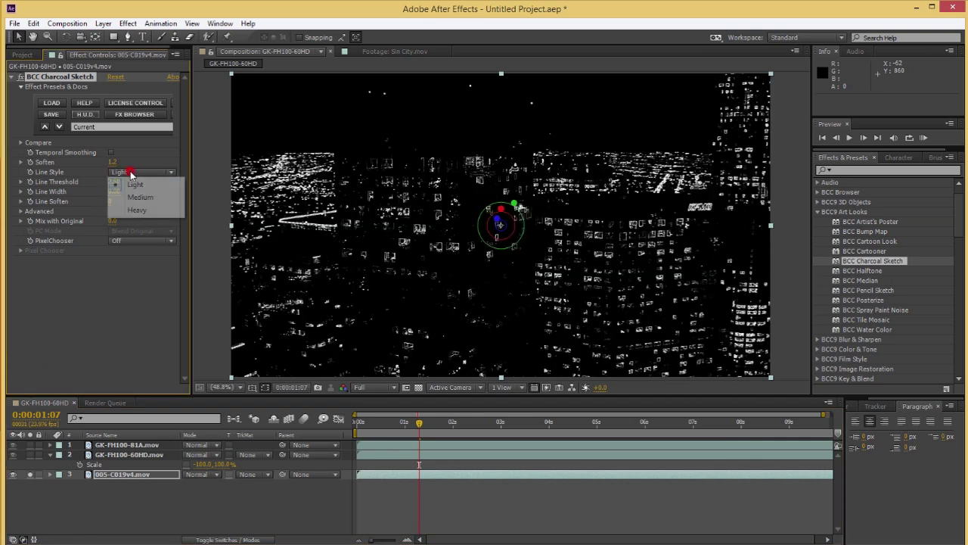
click(133, 210)
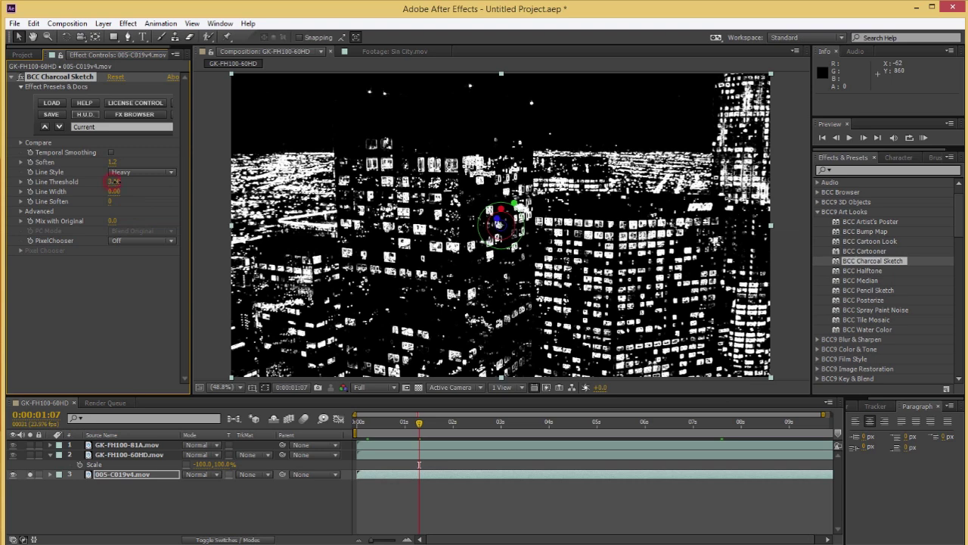
drag(113, 181, 79, 191)
key(ctrl+z)
click(486, 416)
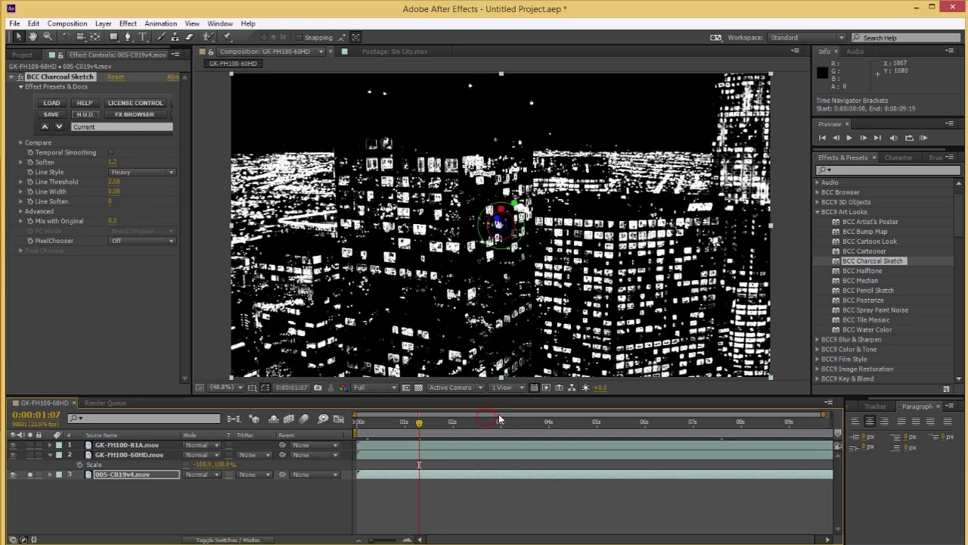
click(499, 421)
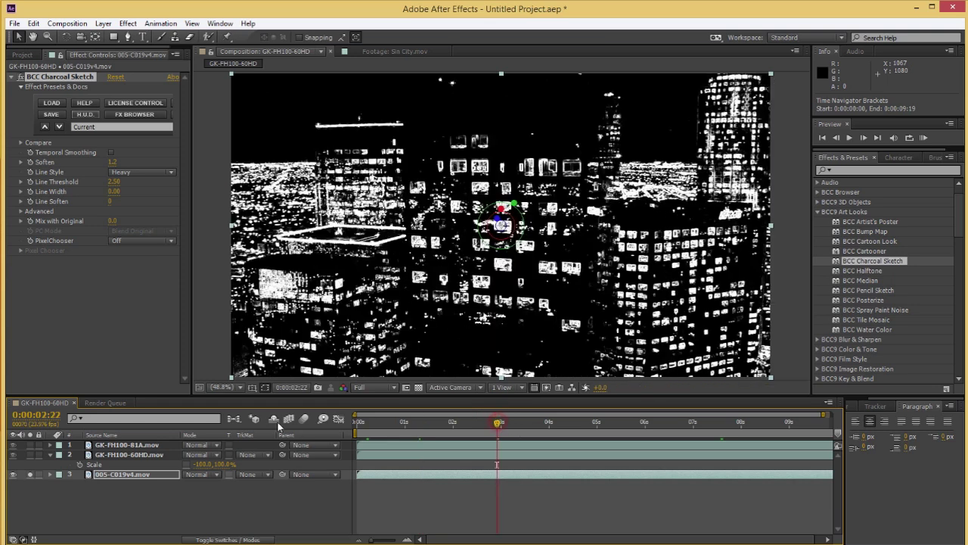
click(30, 474)
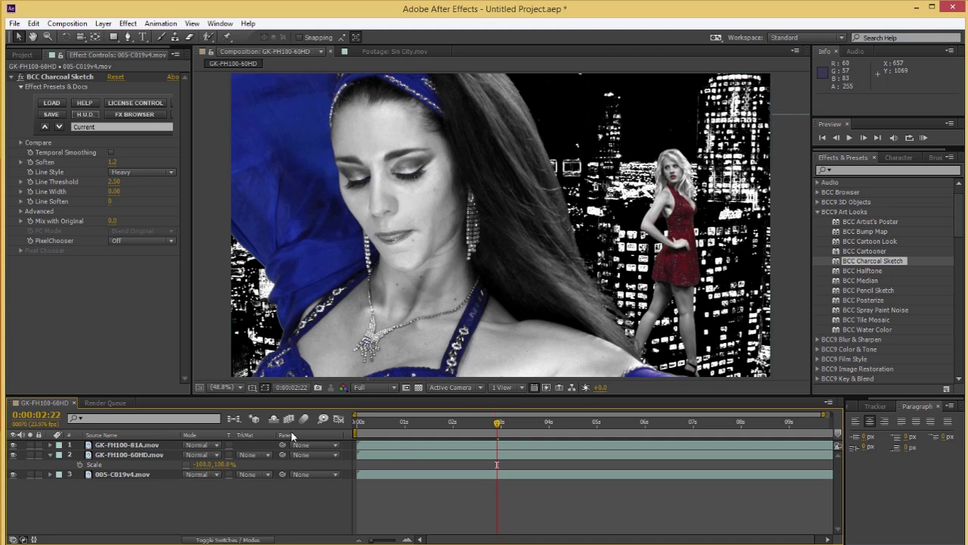
Raise Contrast in GK-FH100-81A.mov's BCC Selected Color to 24.0 and preview another frame
click(133, 445)
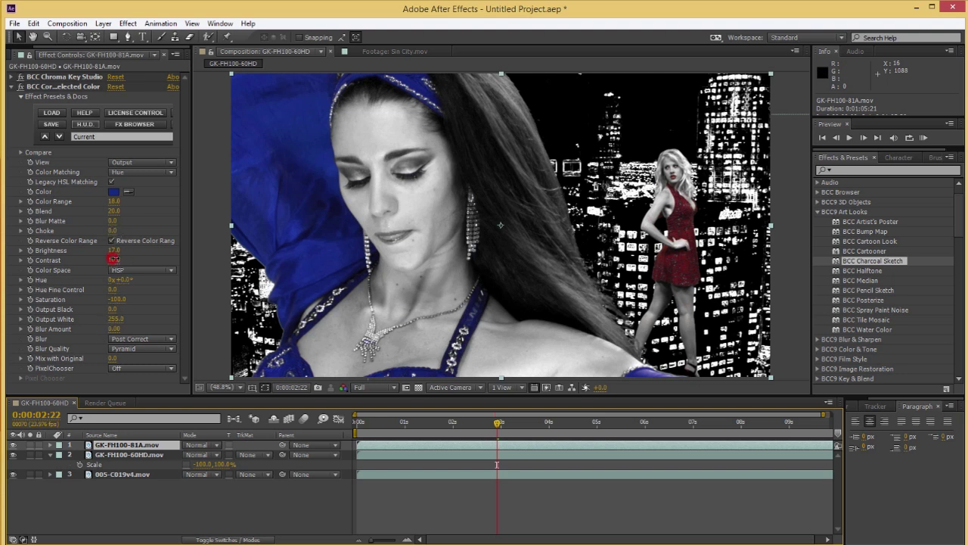
drag(113, 258, 121, 258)
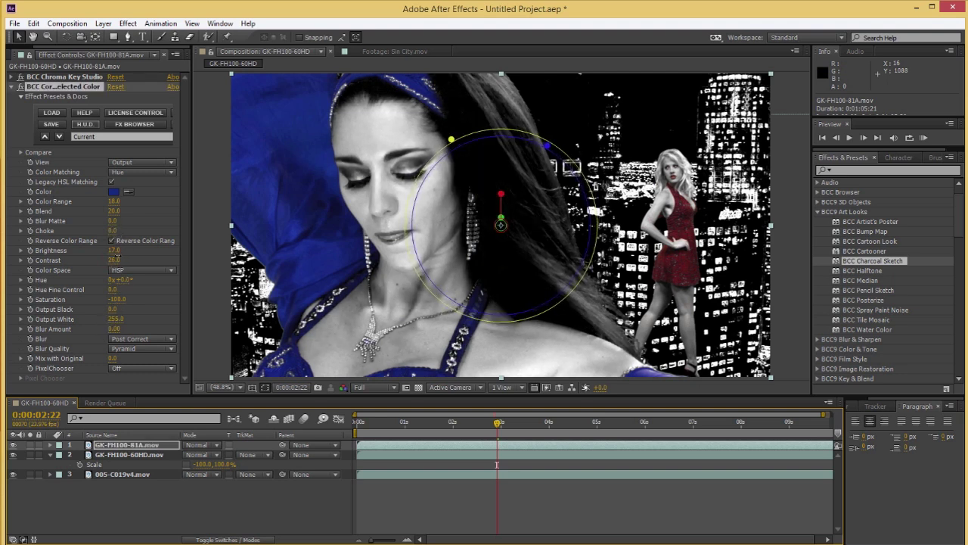
click(166, 528)
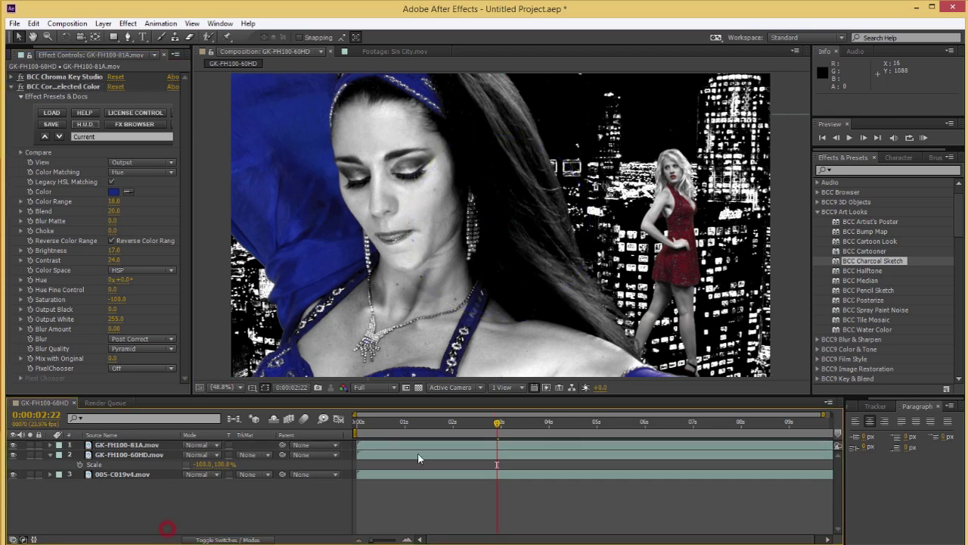
drag(468, 421, 573, 423)
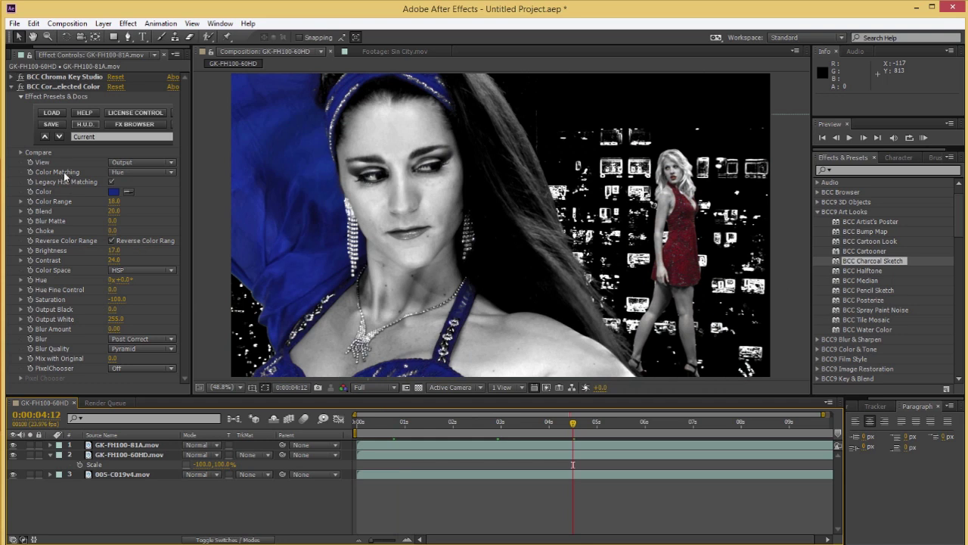
Turn on Light Wrap for the brunette dancer's key with 005-C019v4.mov as background
click(11, 86)
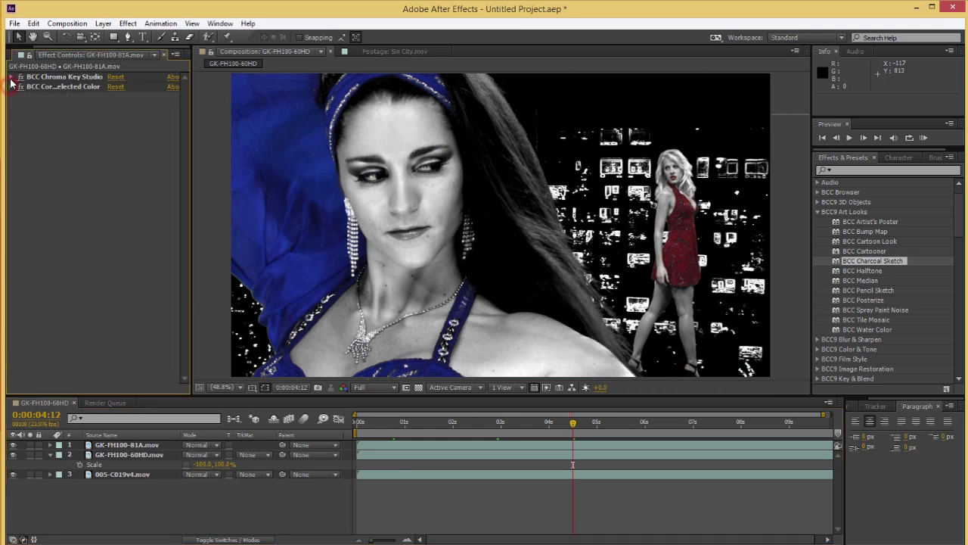
click(11, 77)
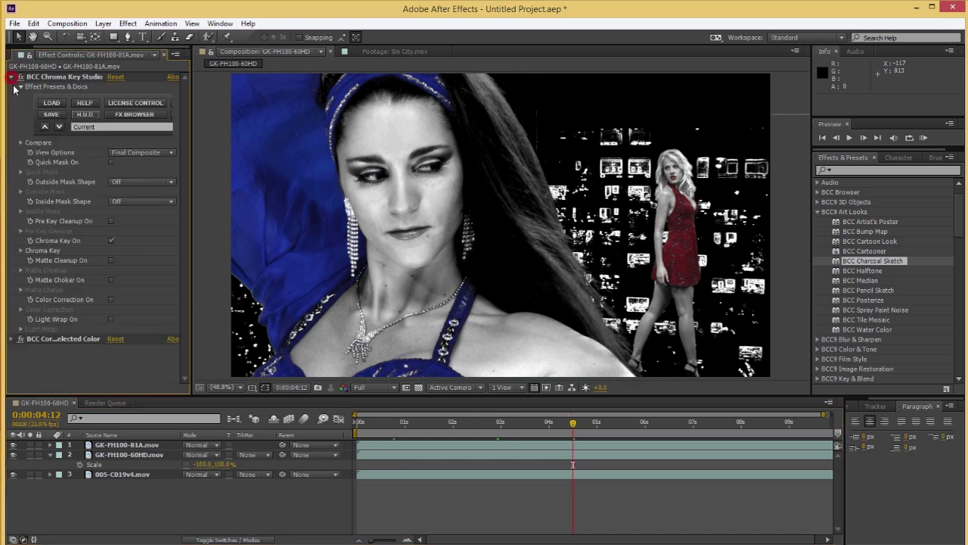
click(112, 319)
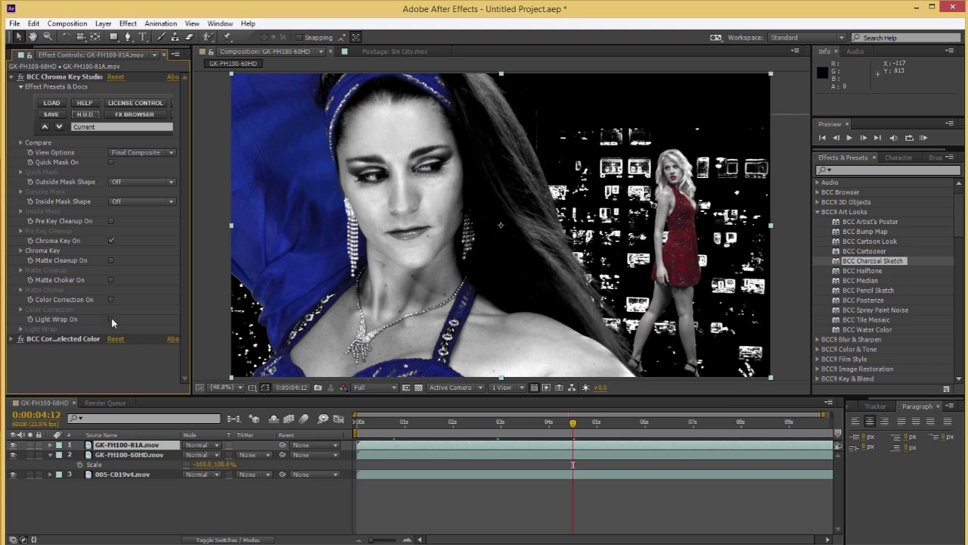
click(111, 318)
click(21, 329)
scroll(64, 331, down, 1)
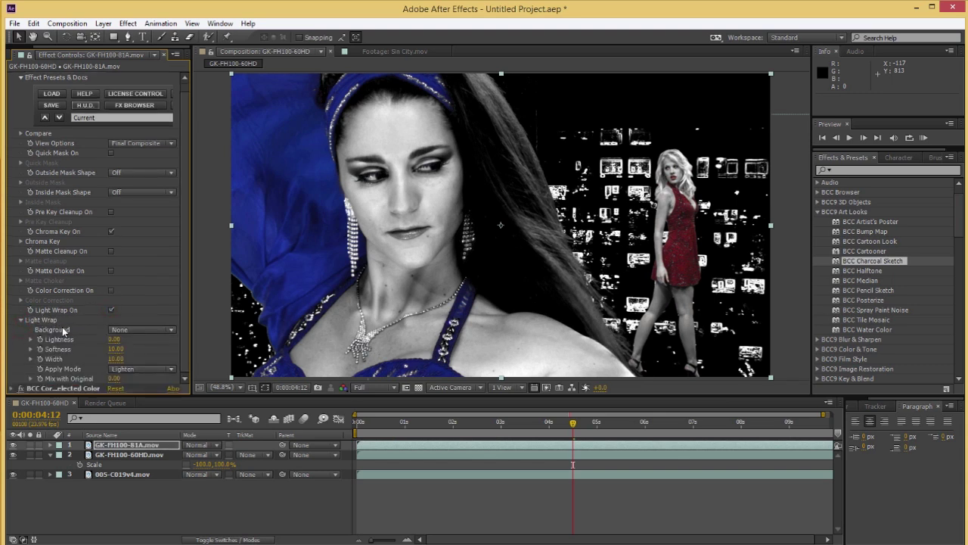
click(142, 330)
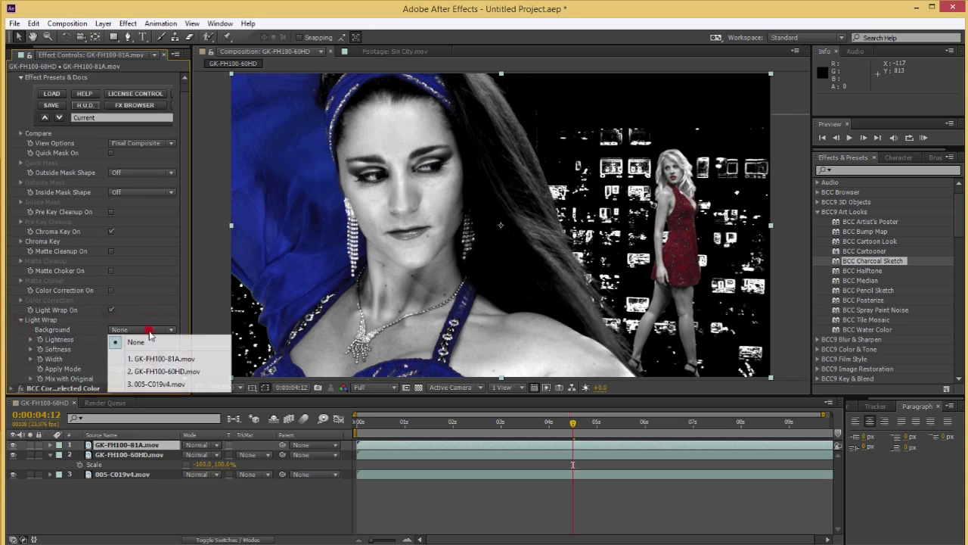
click(147, 382)
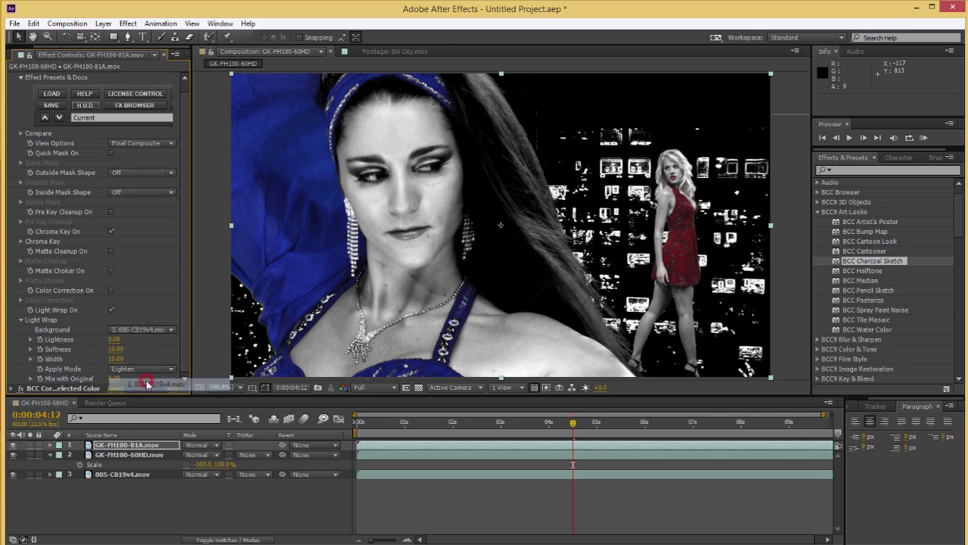
Turn on Light Wrap for GK-FH100-60HD.mov with 005-C019v4.mov as background, then preview
click(111, 455)
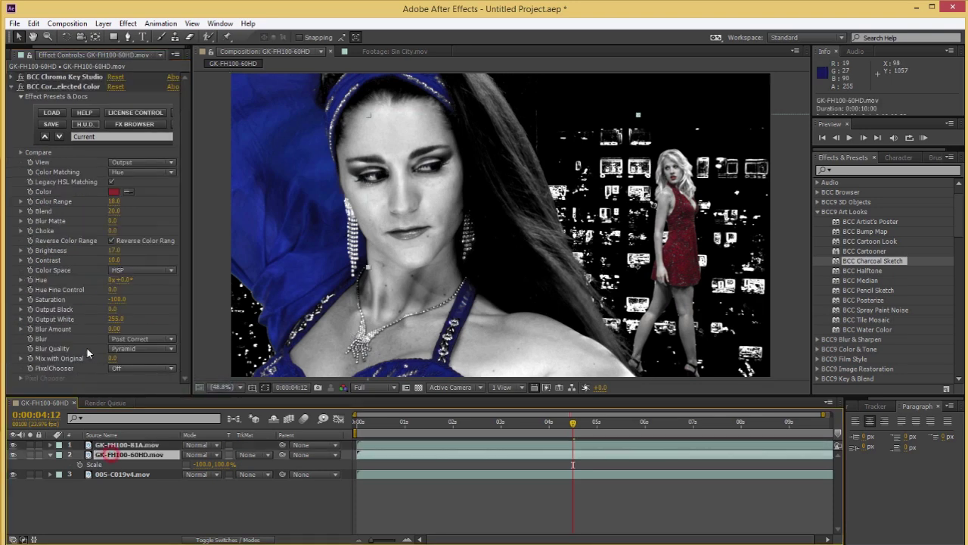
click(12, 79)
scroll(27, 173, down, 10)
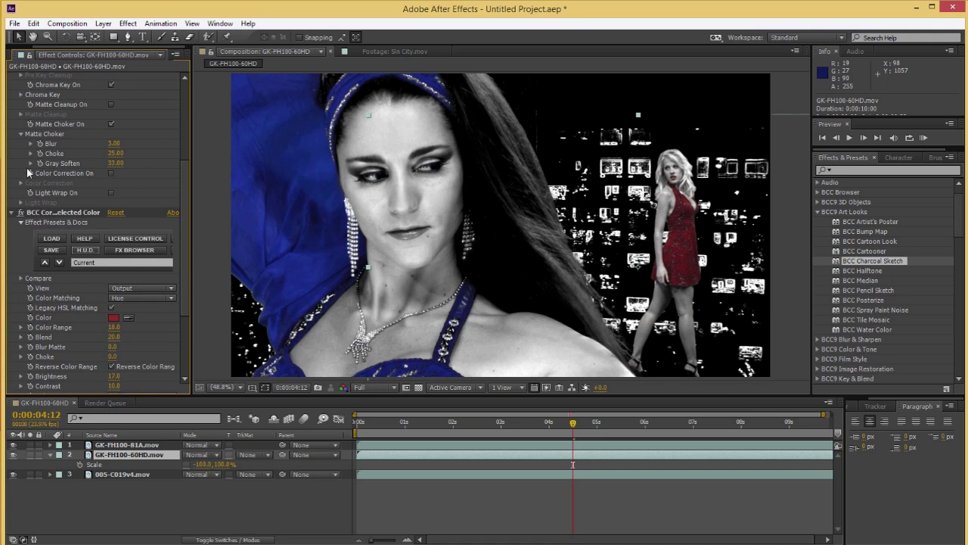
click(110, 193)
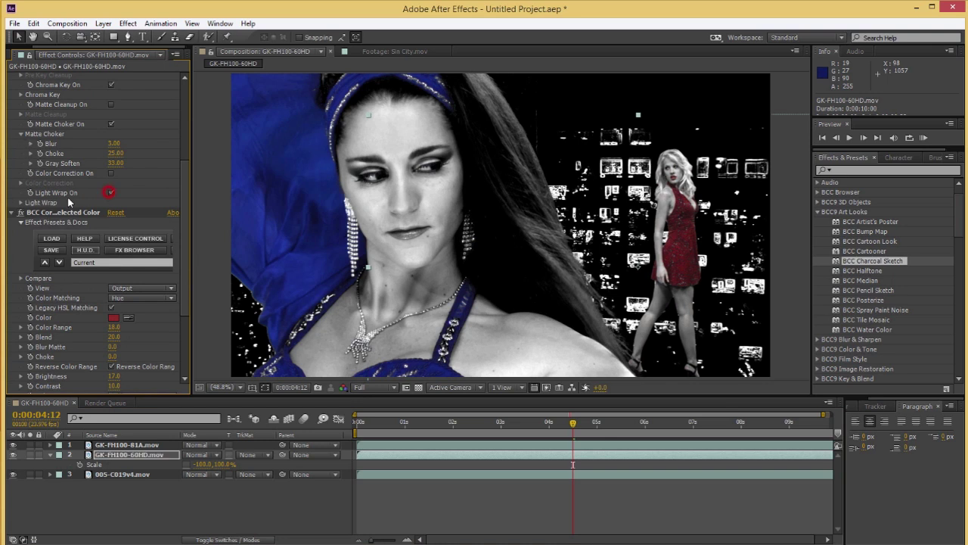
click(21, 203)
click(118, 215)
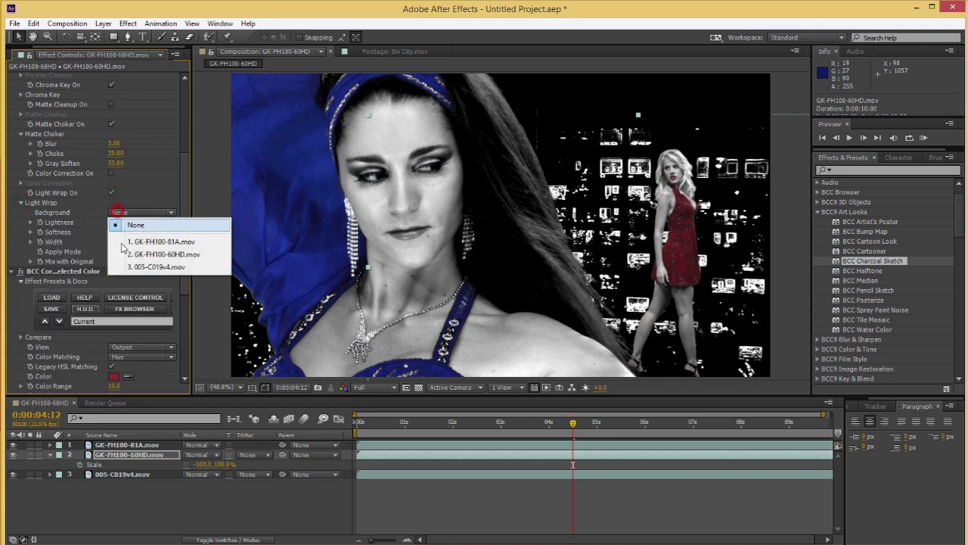
click(132, 267)
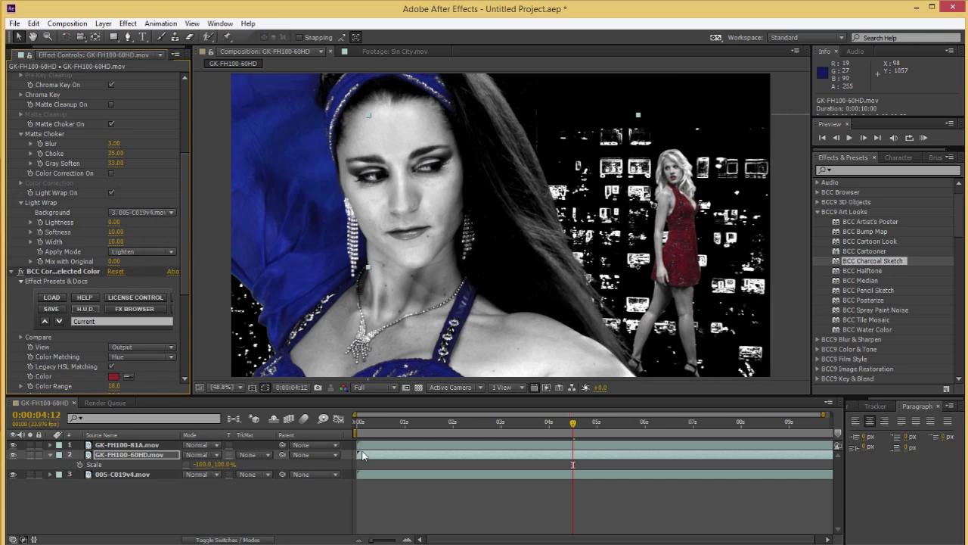
click(398, 423)
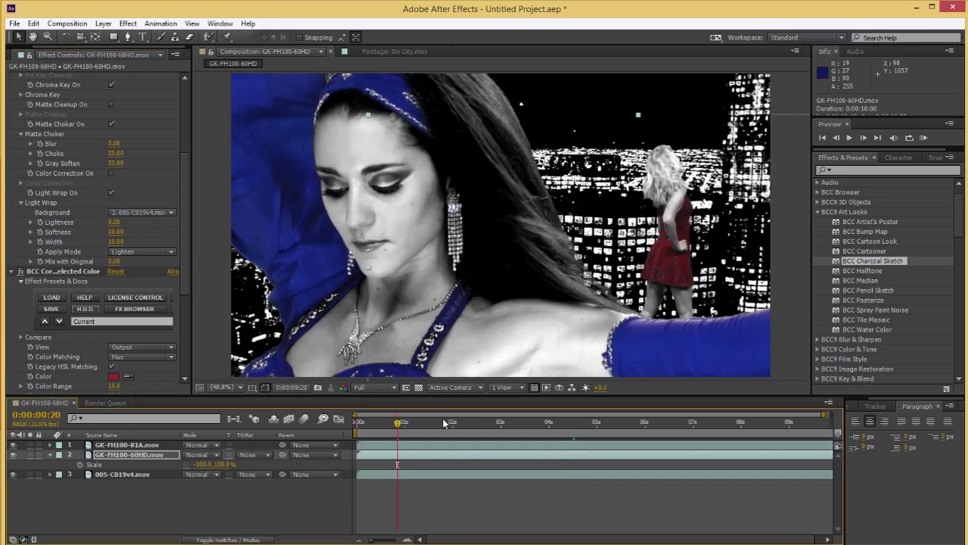
drag(445, 422, 550, 422)
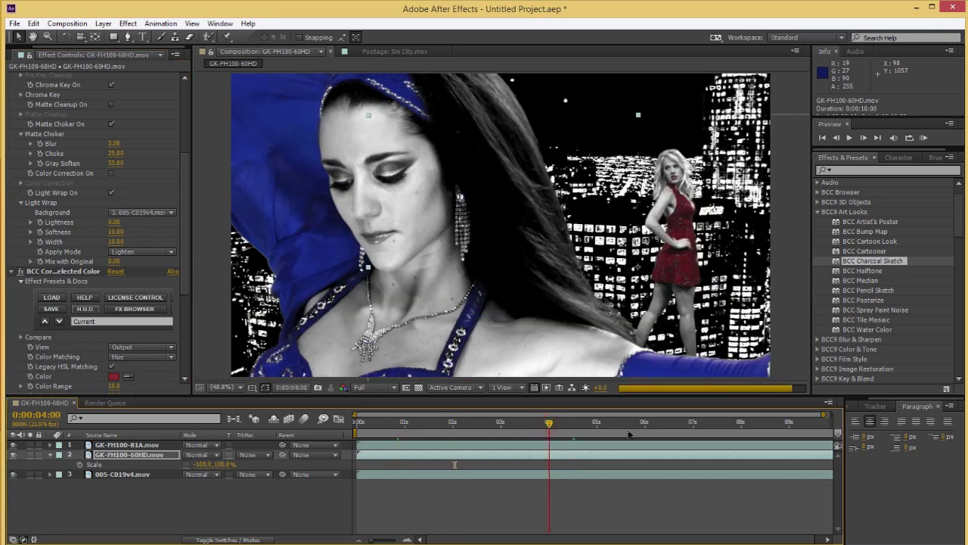
click(242, 530)
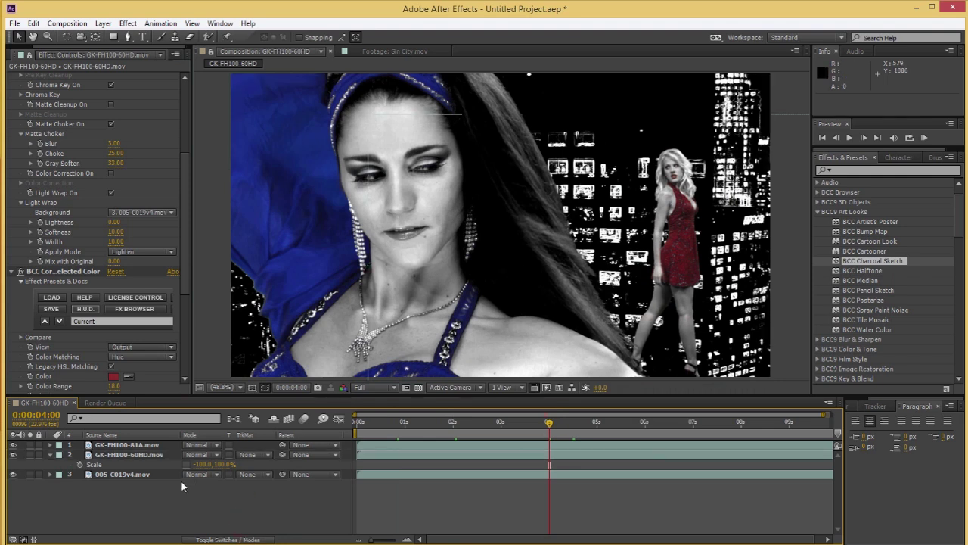
Create a new white solid layer named Rain
right_click(155, 502)
mouse_move(240, 374)
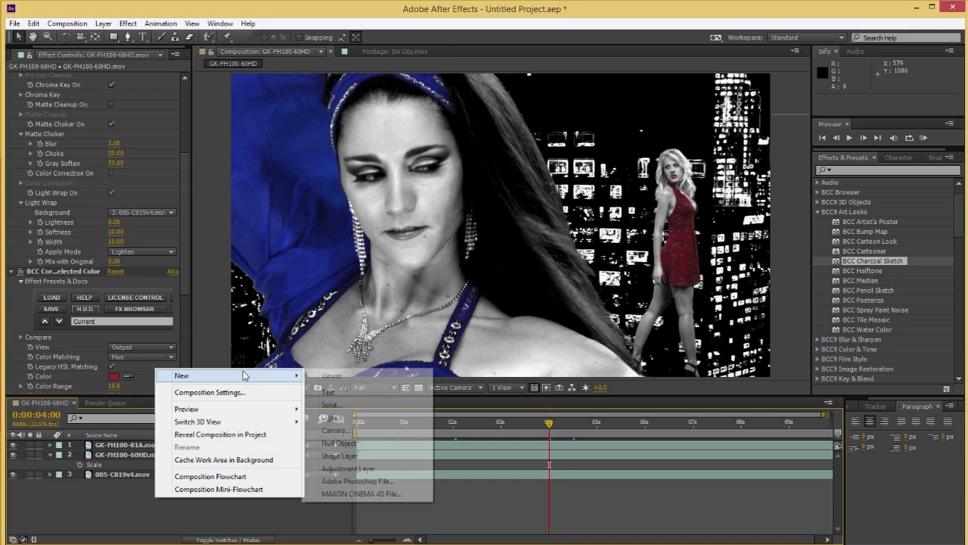
click(352, 407)
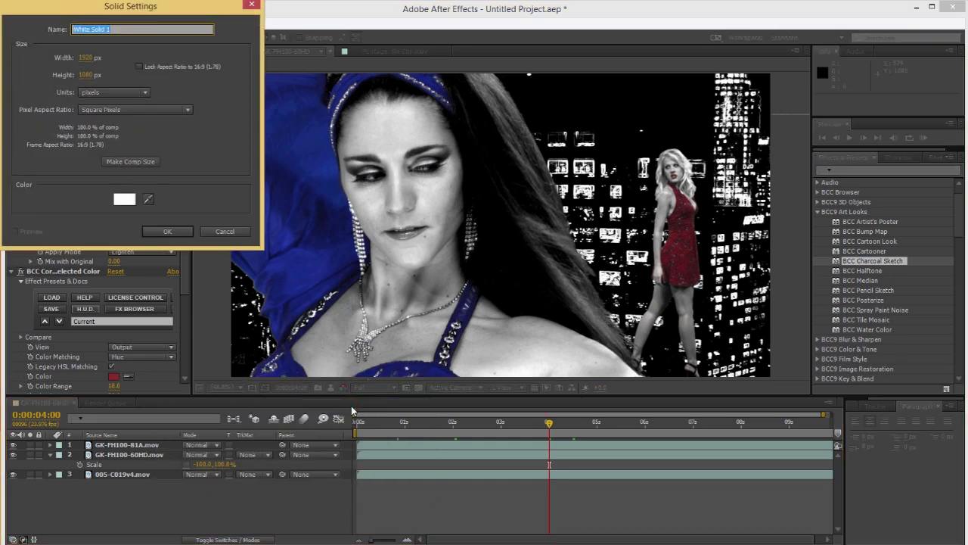
text(Ral)
text(n)
key(Return)
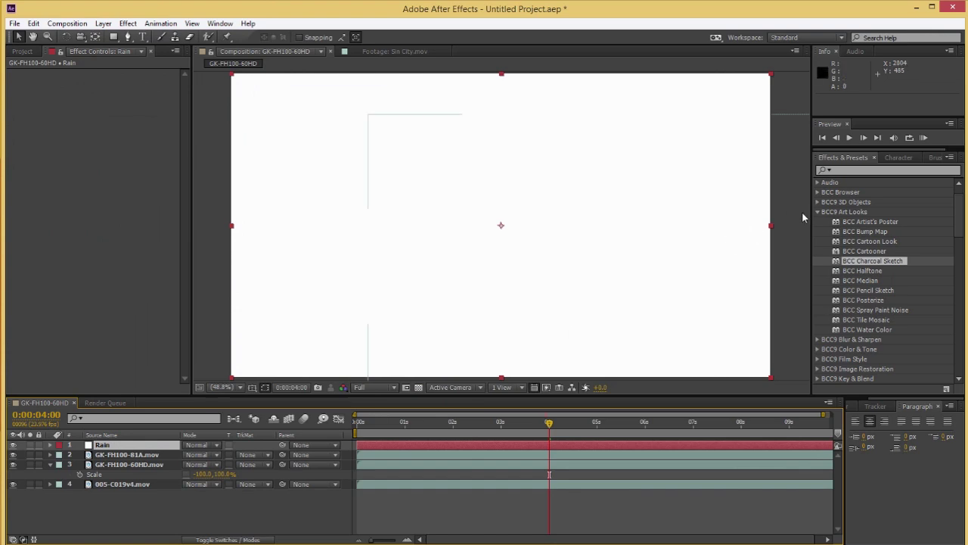
Apply BCC Particle Emitter 3D from BCC9 Particles to the Rain layer
click(818, 212)
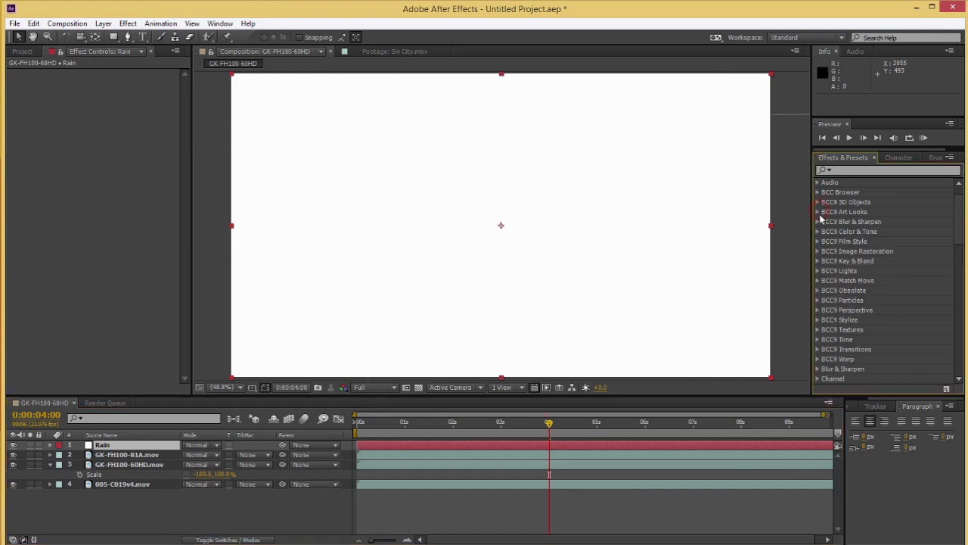
click(818, 301)
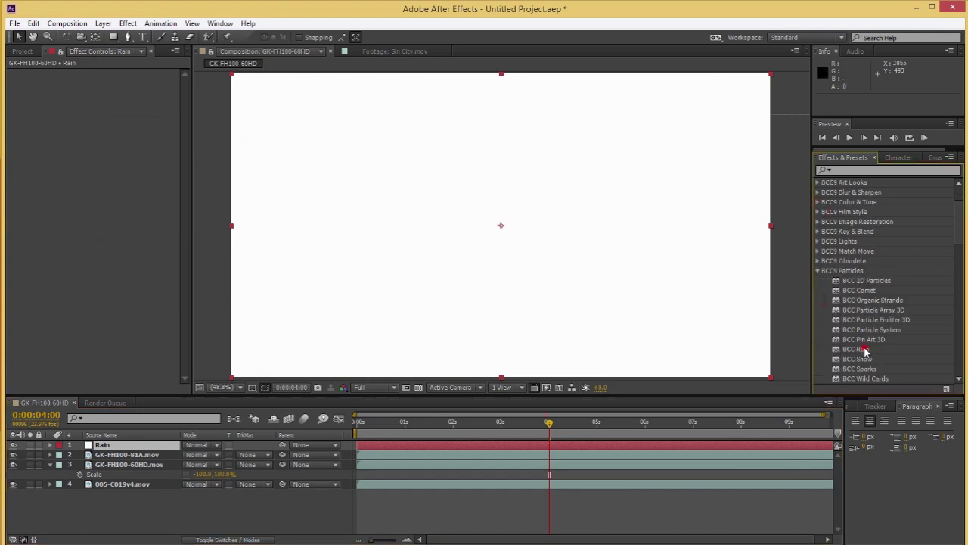
click(866, 350)
drag(880, 321, 550, 326)
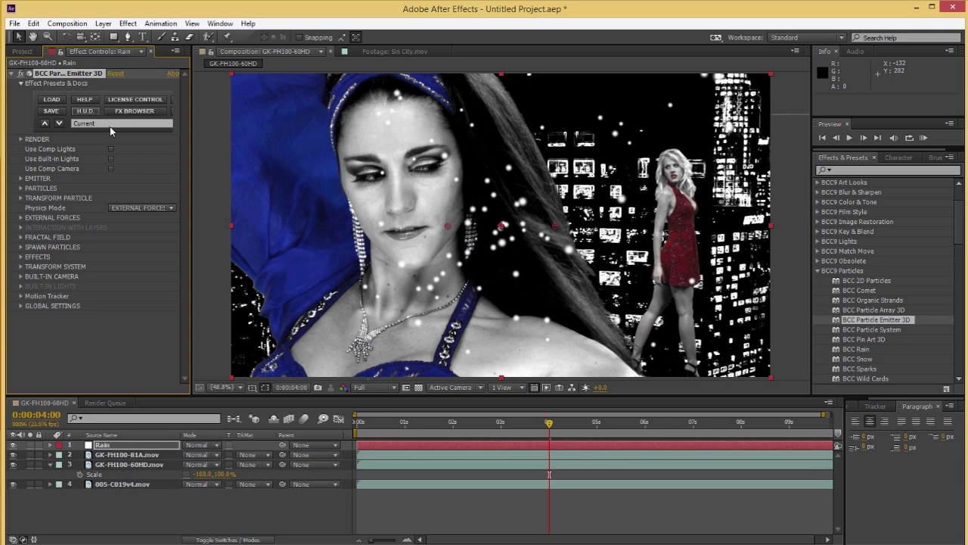
Load the PouringRain.bsp preset and lower the emitter Birthrate to 200
click(108, 126)
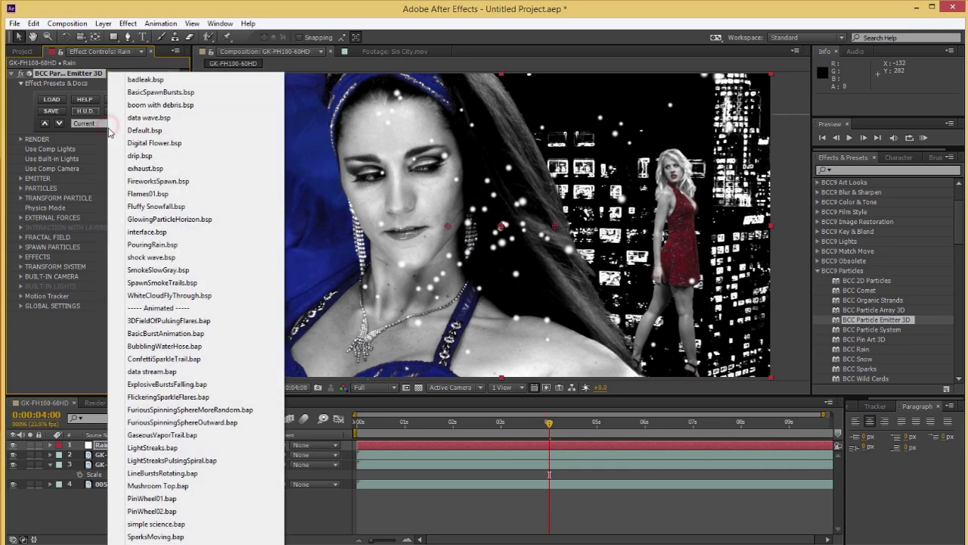
click(140, 245)
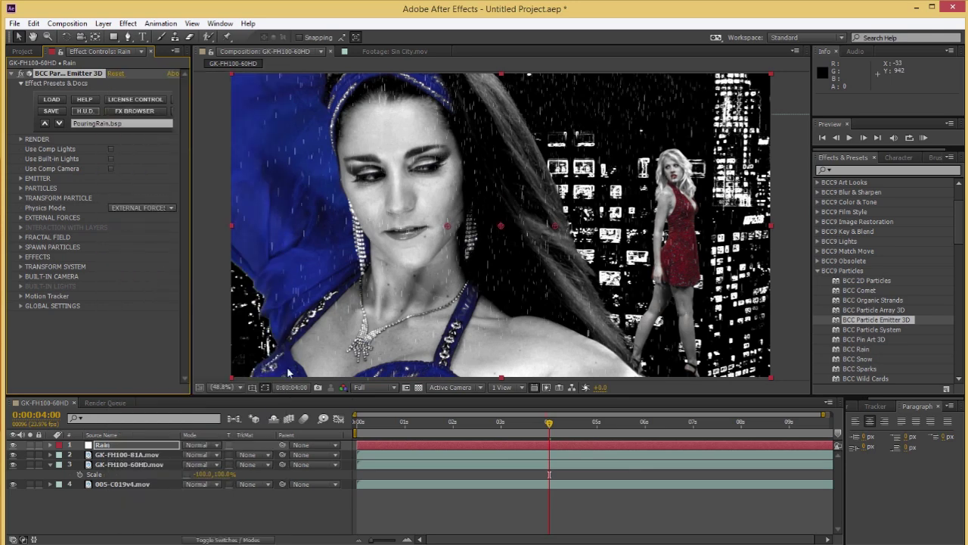
key(KP_0)
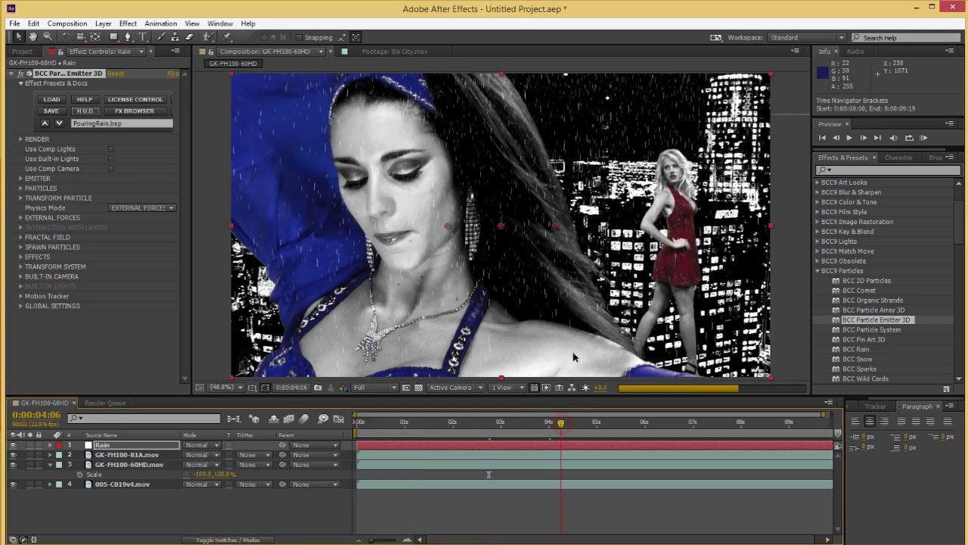
key(space)
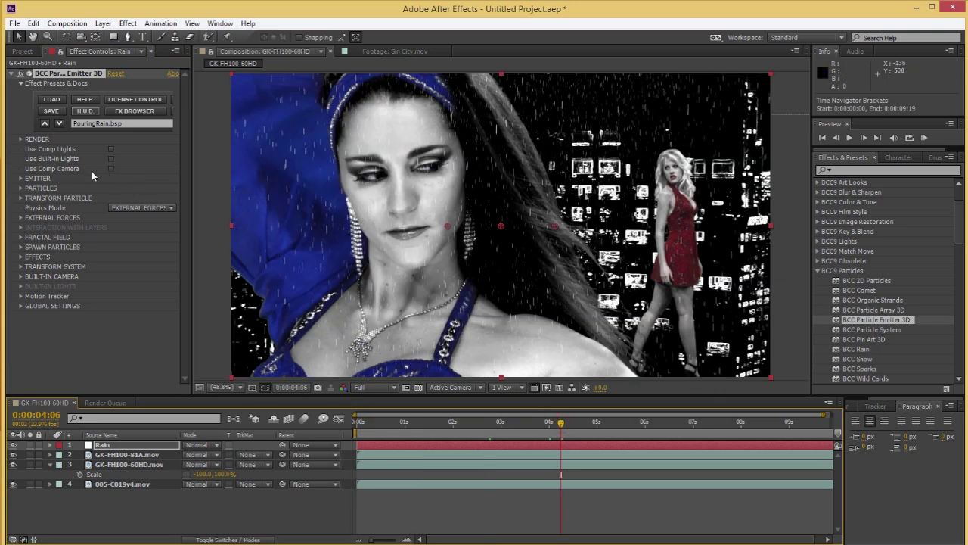
click(20, 178)
scroll(135, 135, down, 3)
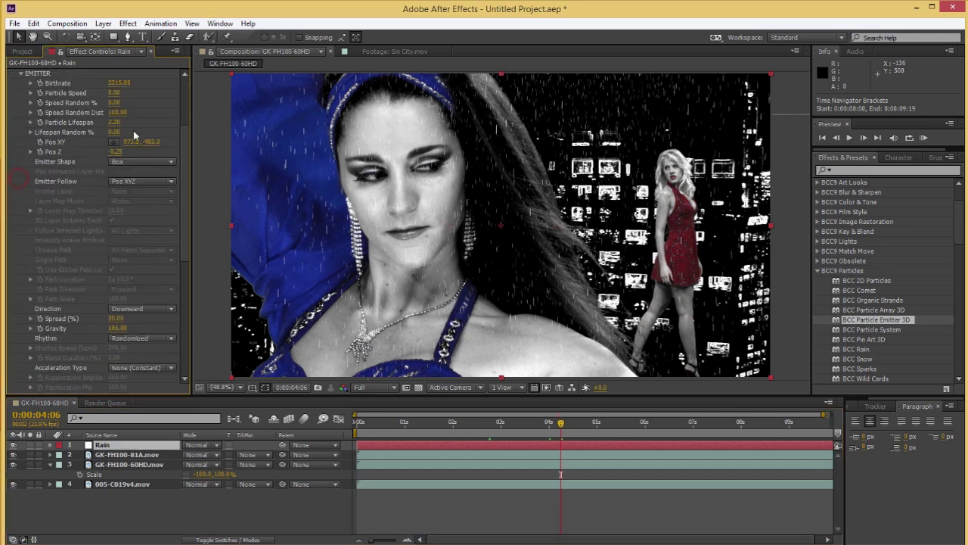
click(122, 83)
key(Return)
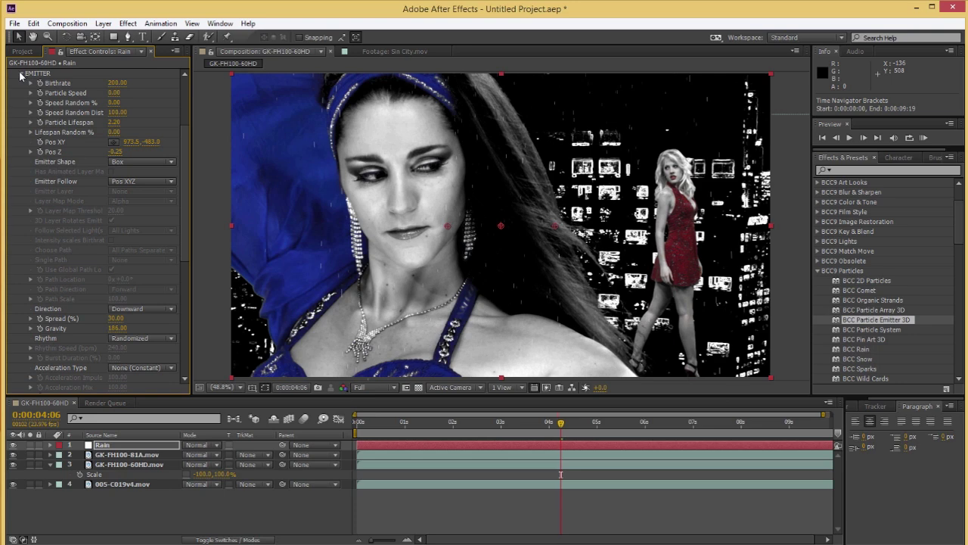
click(20, 74)
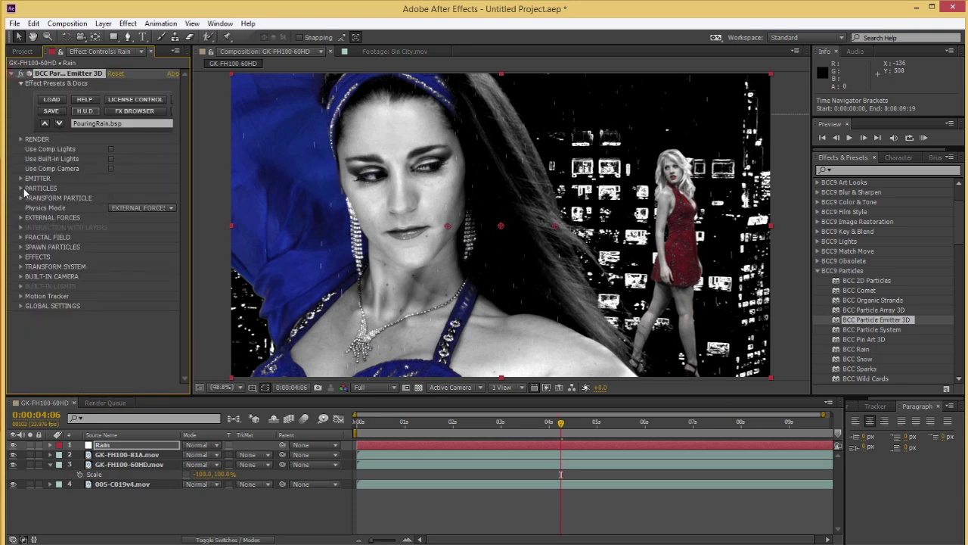
Enlarge the particles into long streaks and set Image Facing to Weighted Downward
click(21, 188)
scroll(74, 154, down, 3)
drag(115, 127, 144, 121)
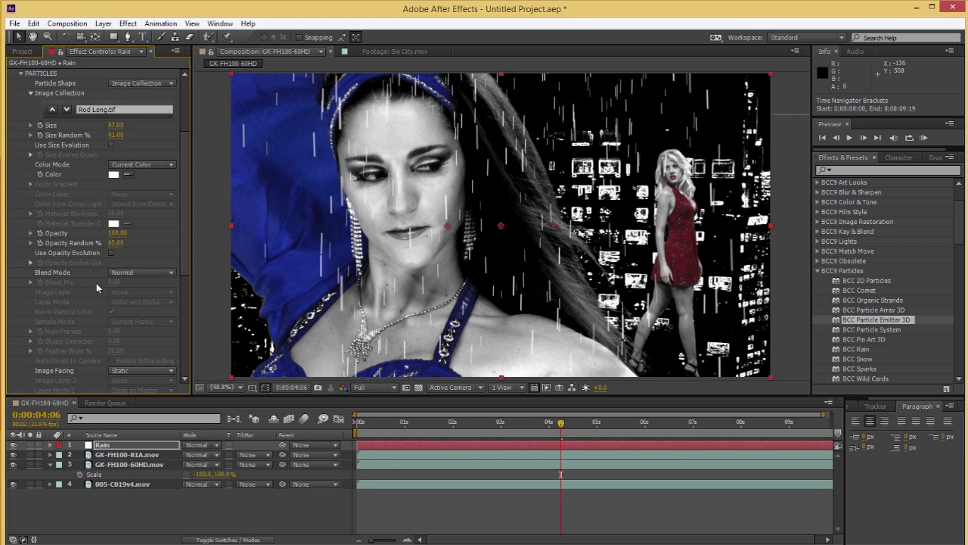
scroll(76, 355, down, 3)
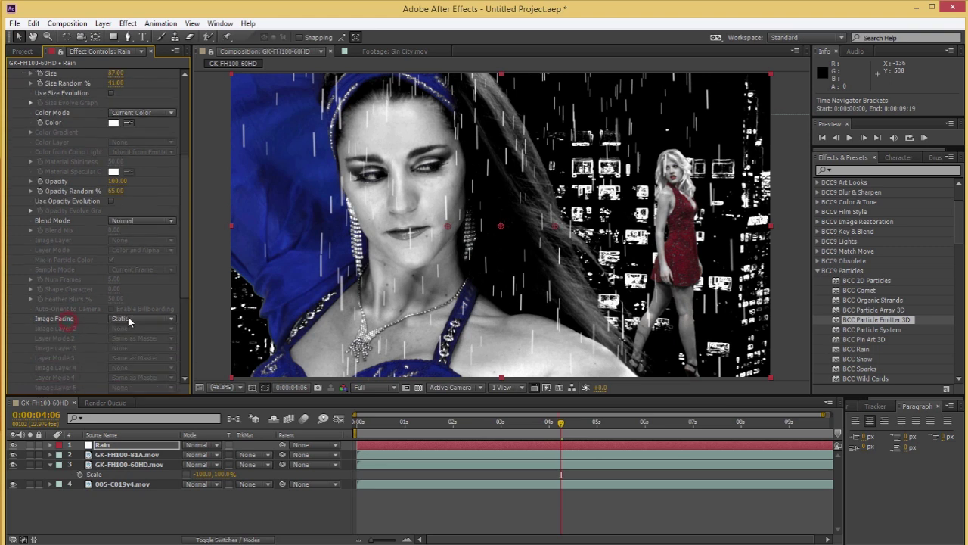
click(126, 318)
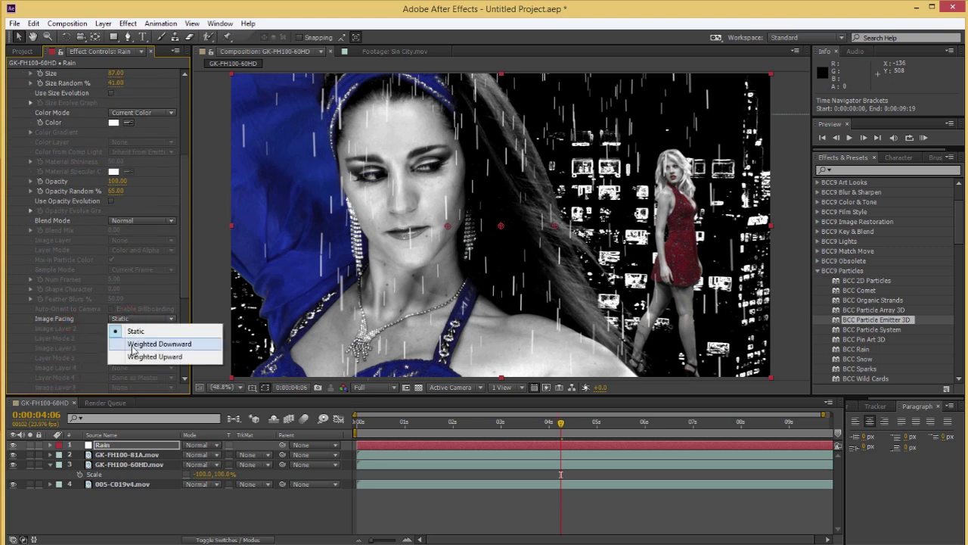
click(132, 345)
scroll(47, 264, up, 5)
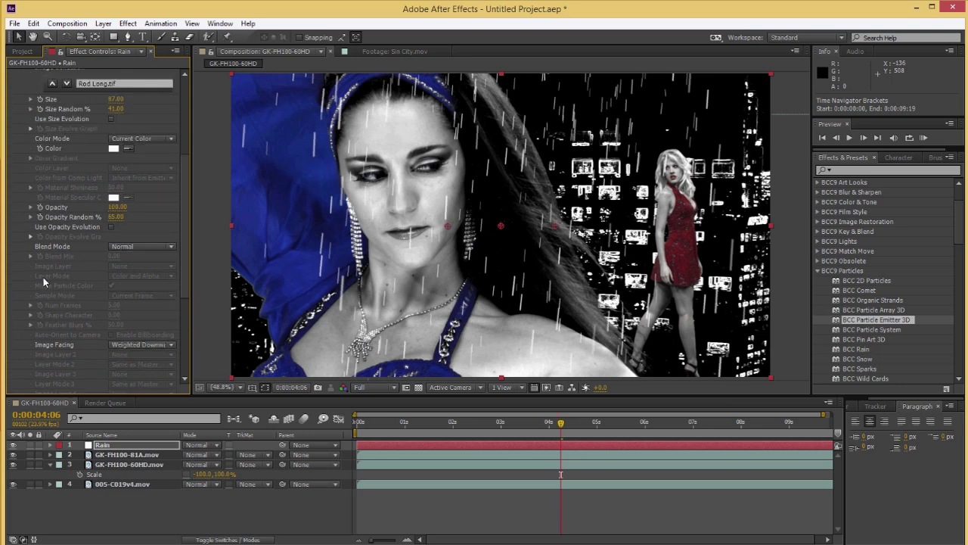
click(21, 188)
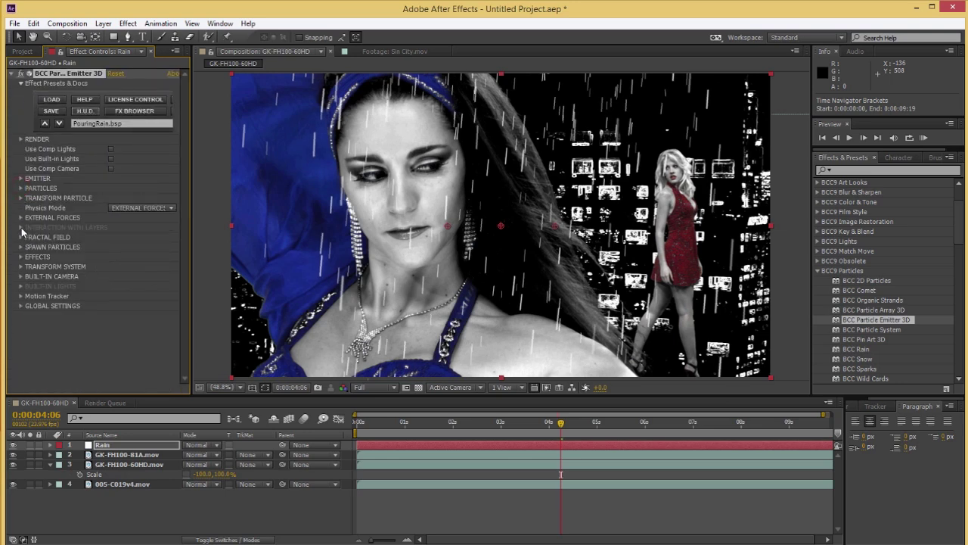
Tilt the rain diagonally with Sys Rotate Z at about -34°
click(21, 267)
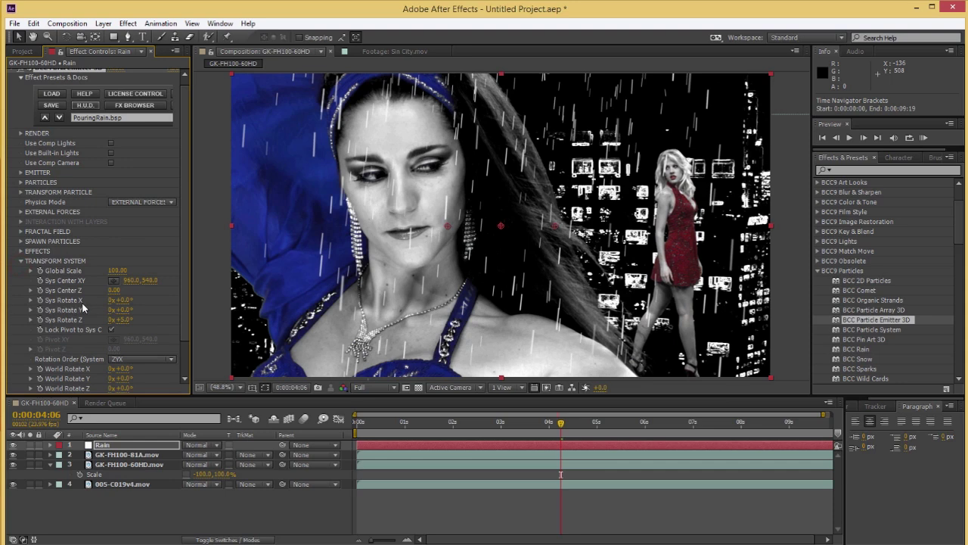
drag(122, 319, 104, 324)
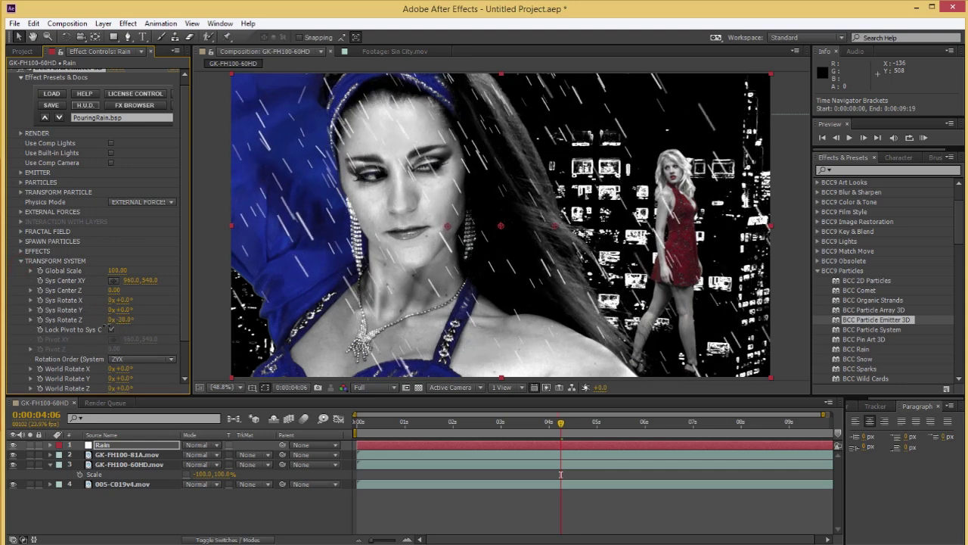
drag(443, 424, 528, 431)
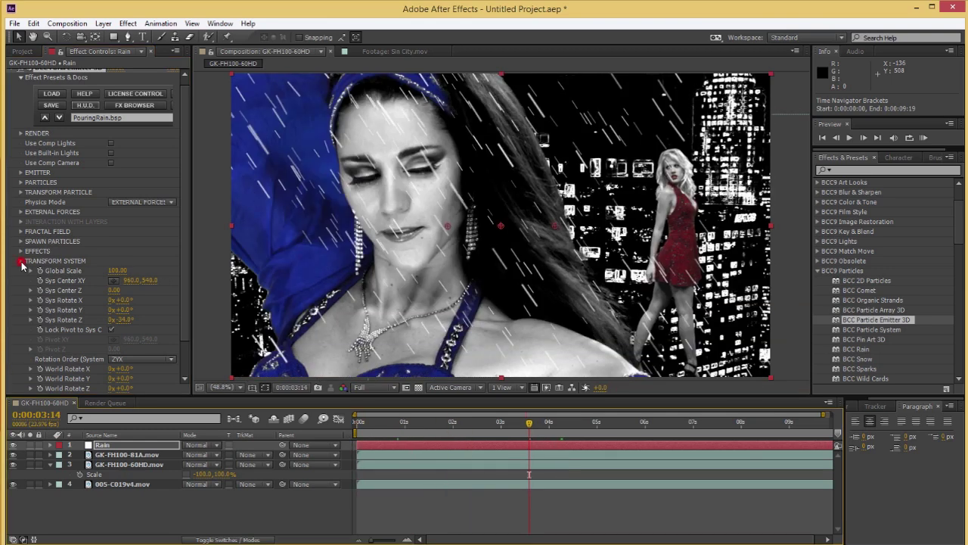
click(21, 262)
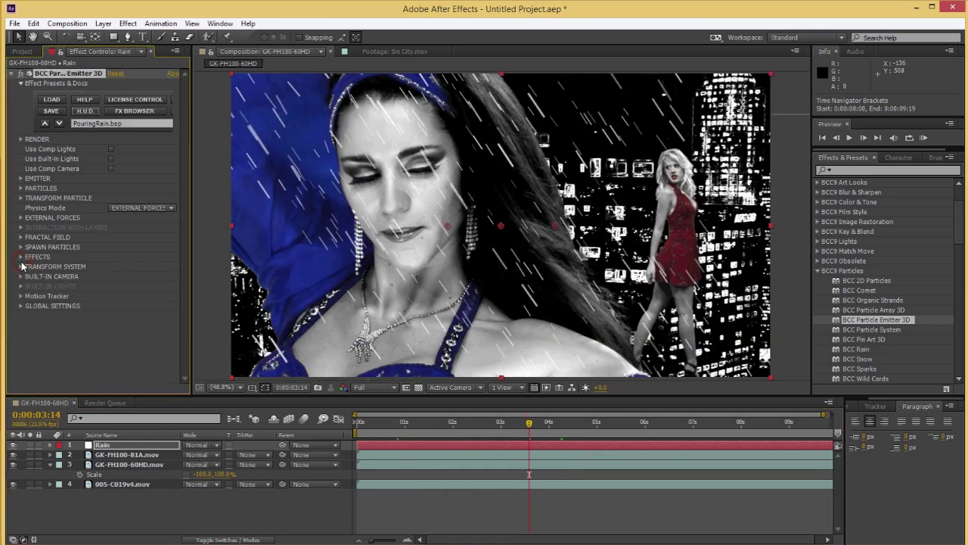
Scale the rain particles to Scale X 183 with a slightly increased Scale Y
click(21, 199)
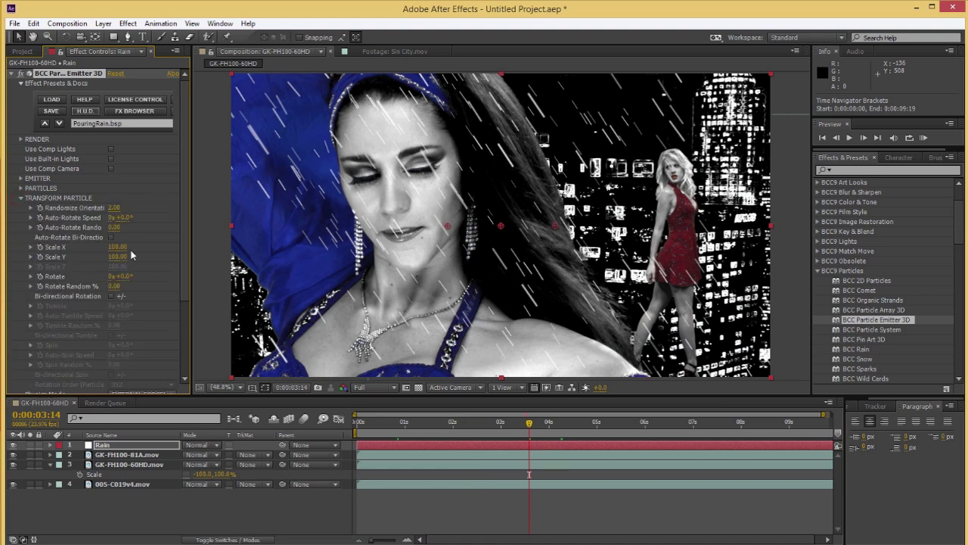
mouse_move(118, 246)
mouse_down()
mouse_move(181, 245)
mouse_move(168, 258)
mouse_up()
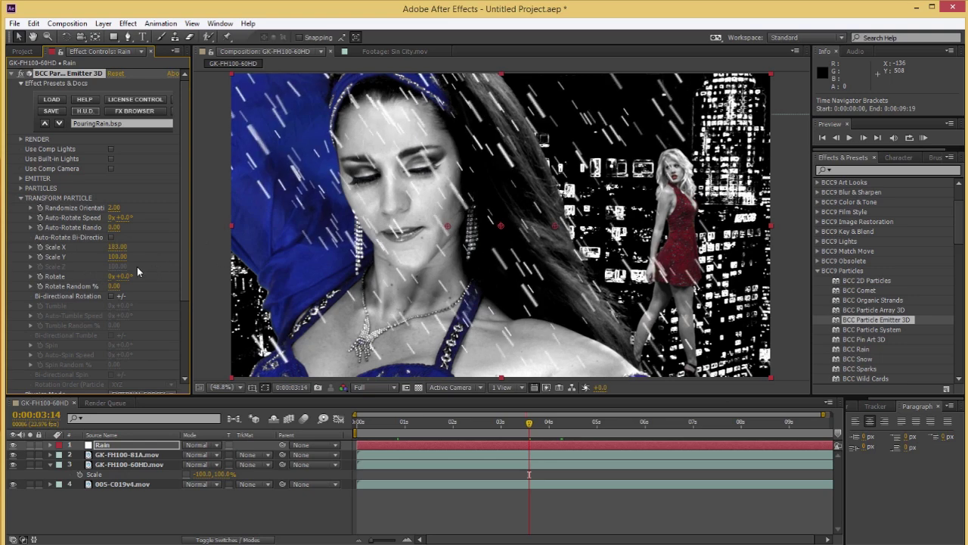
mouse_move(111, 258)
mouse_down()
mouse_move(422, 239)
mouse_move(107, 258)
mouse_up()
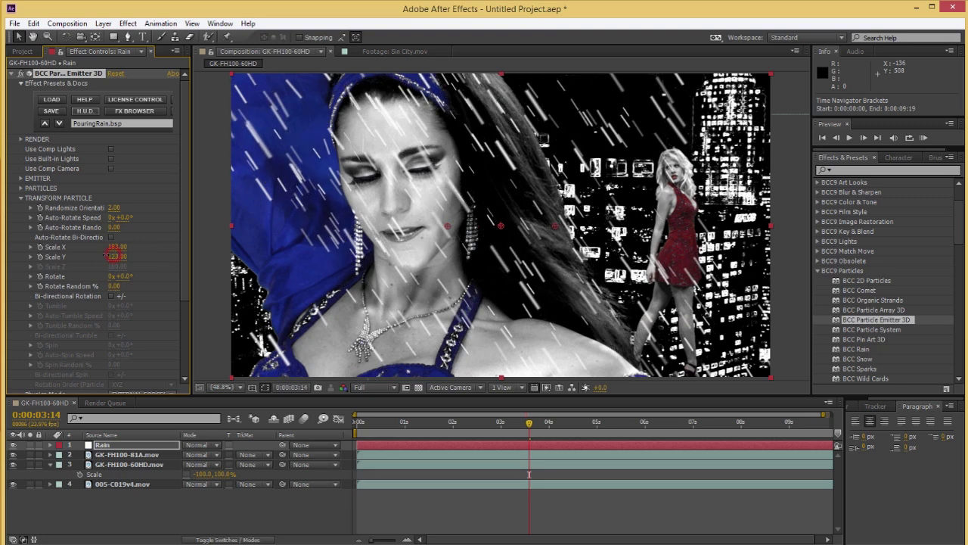
drag(105, 256, 102, 256)
Set the rain particles' motion blur to Rough (normal) in the render settings
click(21, 198)
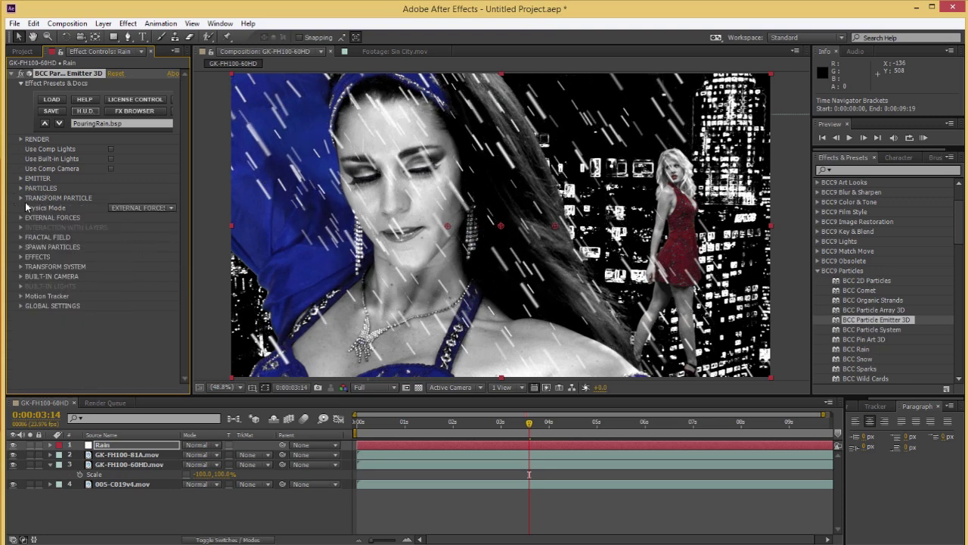
click(21, 139)
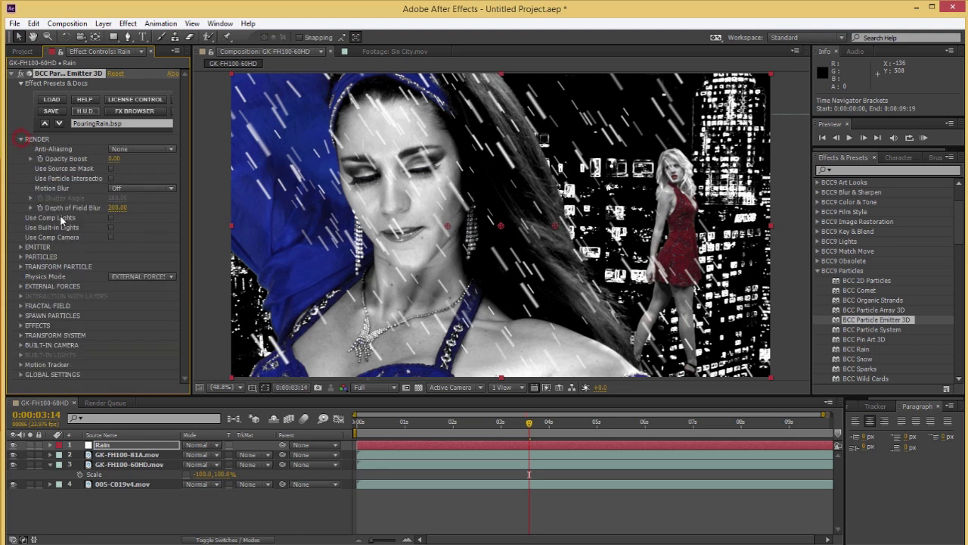
click(121, 188)
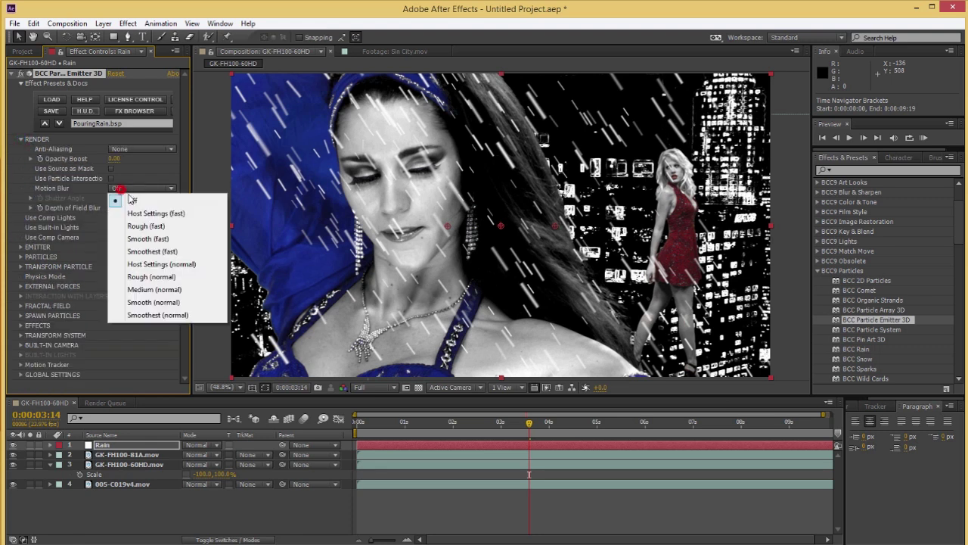
click(157, 277)
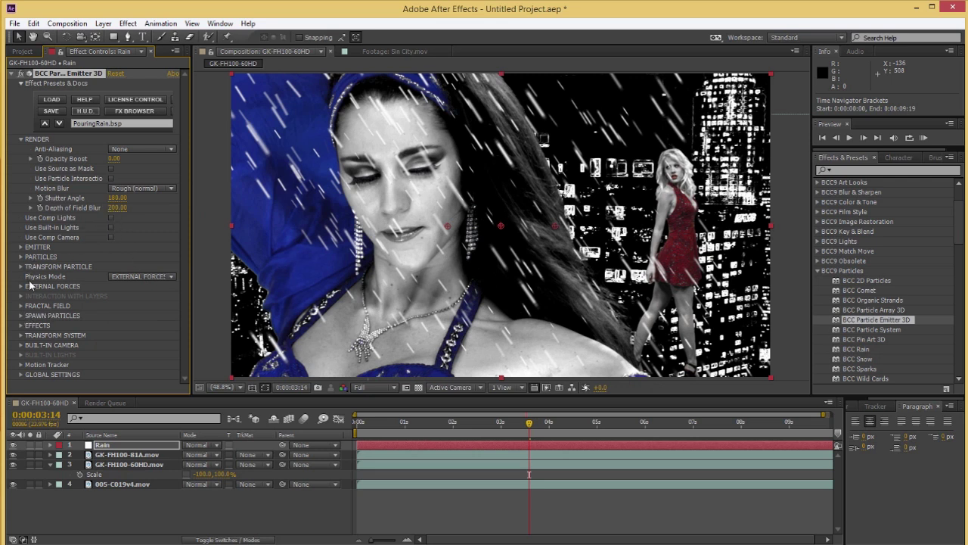
Turn on depth of field in the rain's built-in camera, with Aperture 24.00 and Blur 100.00
click(21, 345)
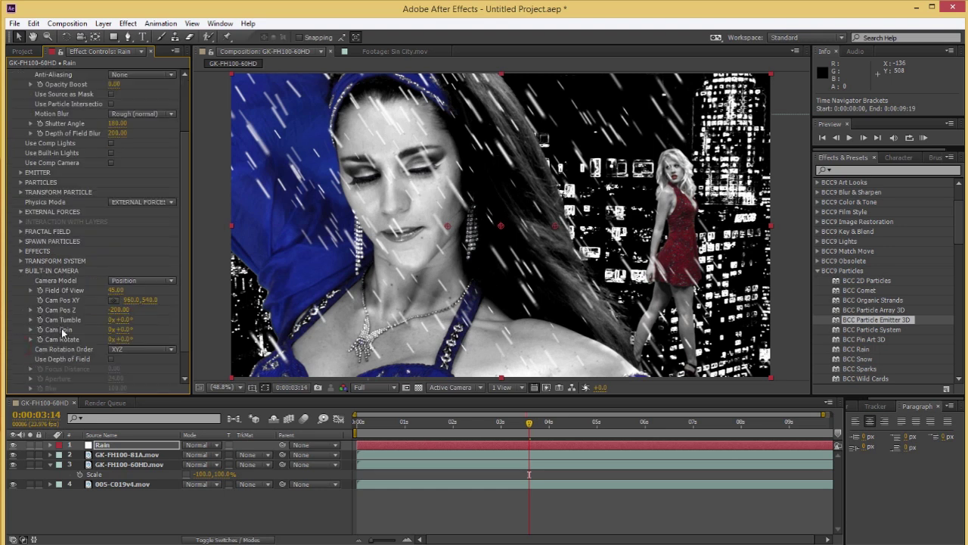
click(111, 358)
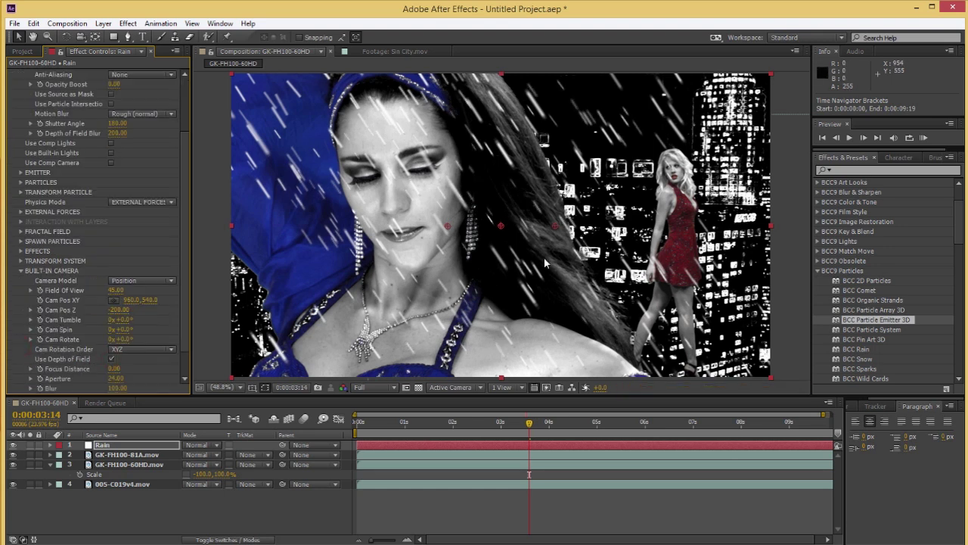
click(21, 271)
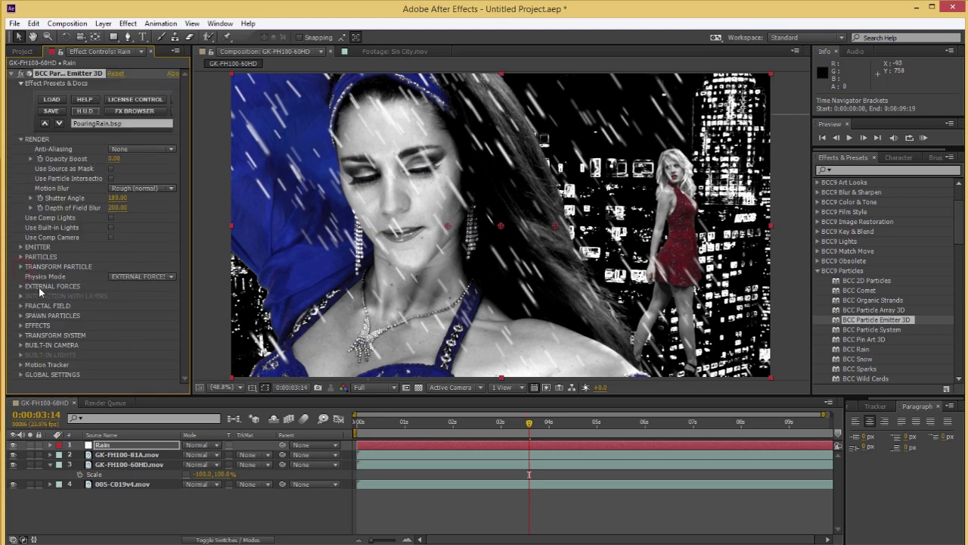
click(22, 247)
Scrub the rain emitter's Scale Z to 318.00 and select the Rain layer
scroll(89, 301, down, 3)
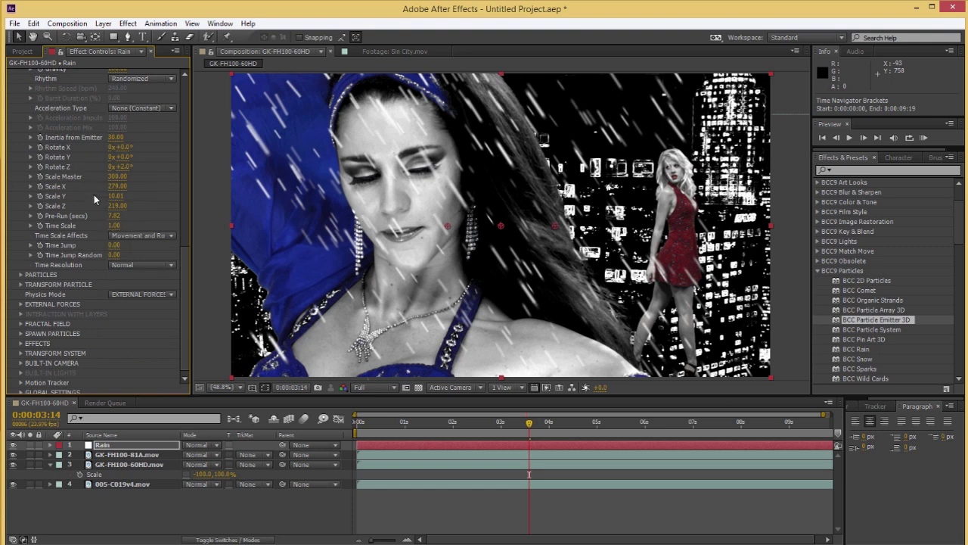
drag(115, 209, 198, 209)
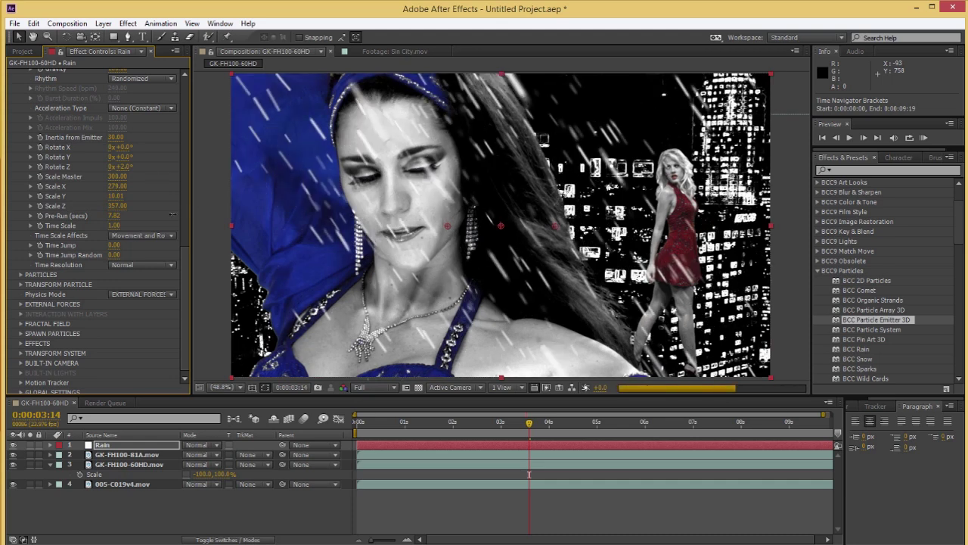
drag(117, 206, 180, 215)
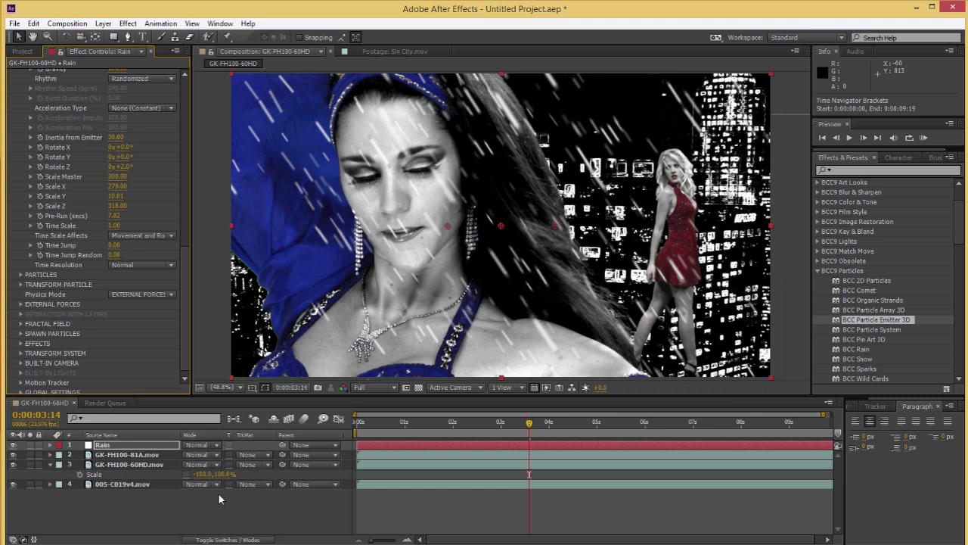
click(116, 445)
Set the Rain layer's blending mode to Screen and return to the composition start
key(F4)
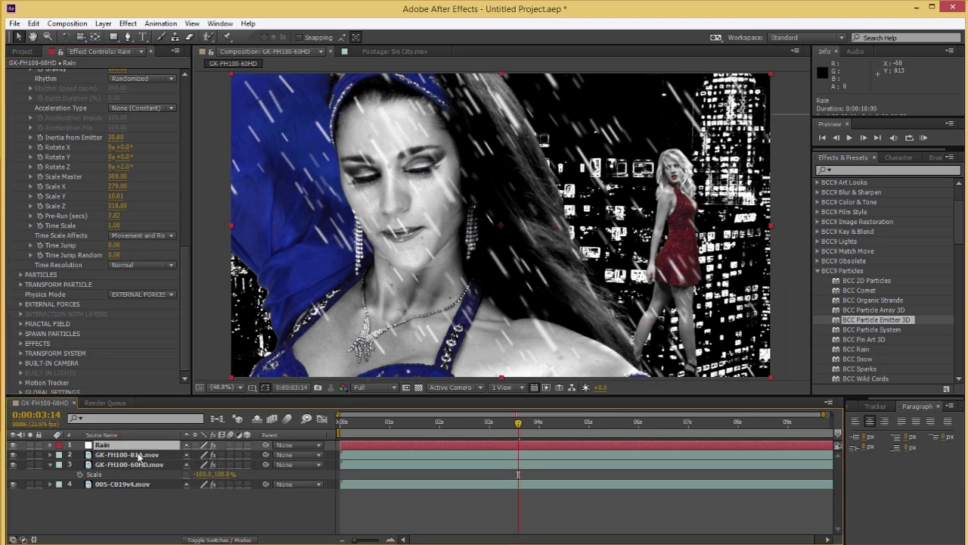
key(F4)
click(191, 447)
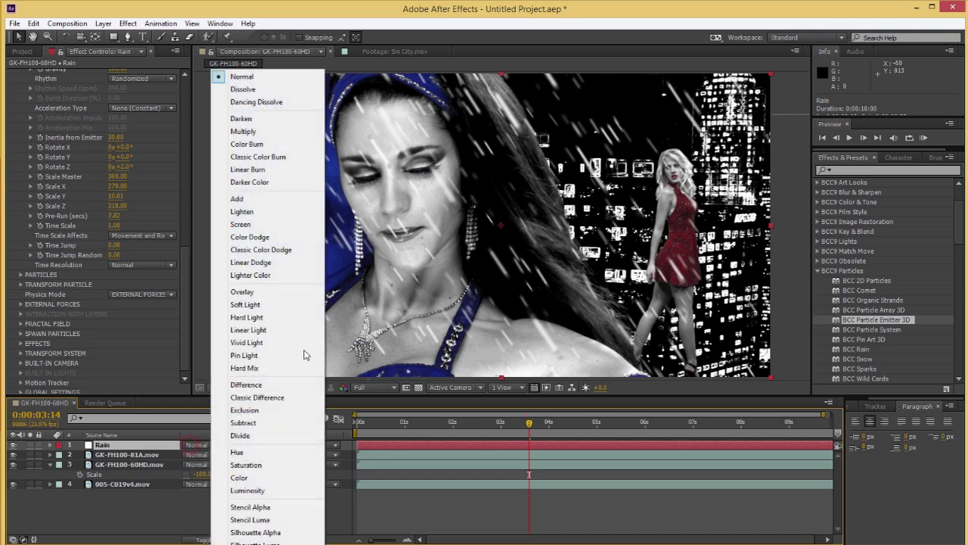
click(290, 224)
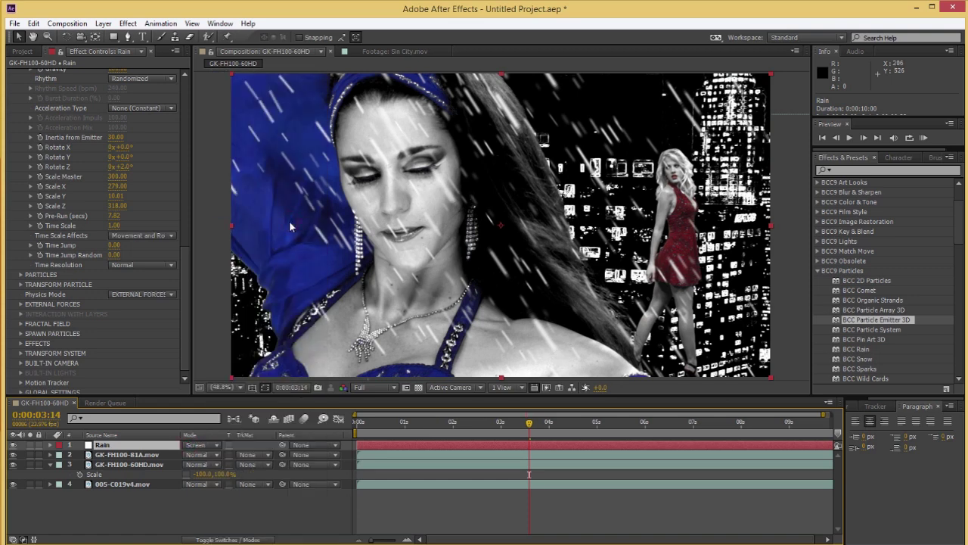
click(405, 422)
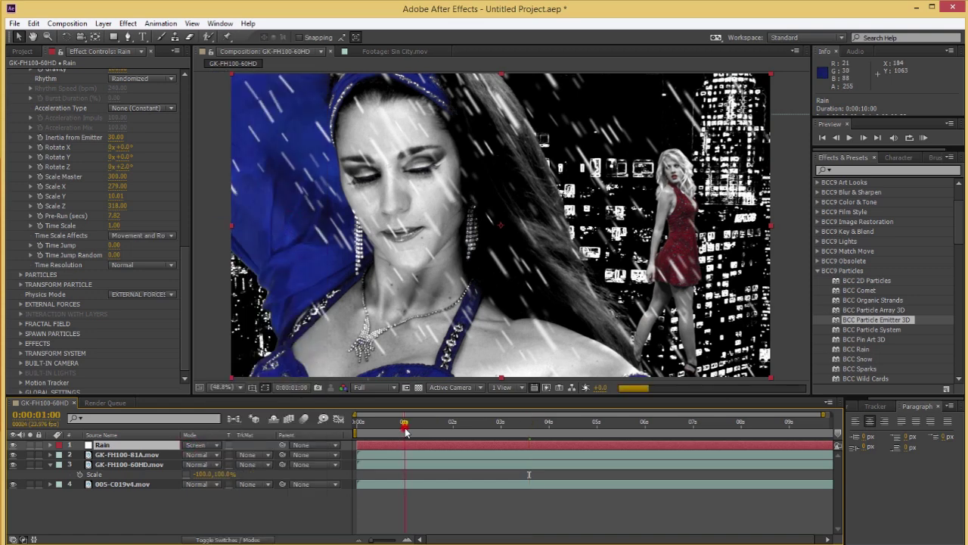
click(358, 429)
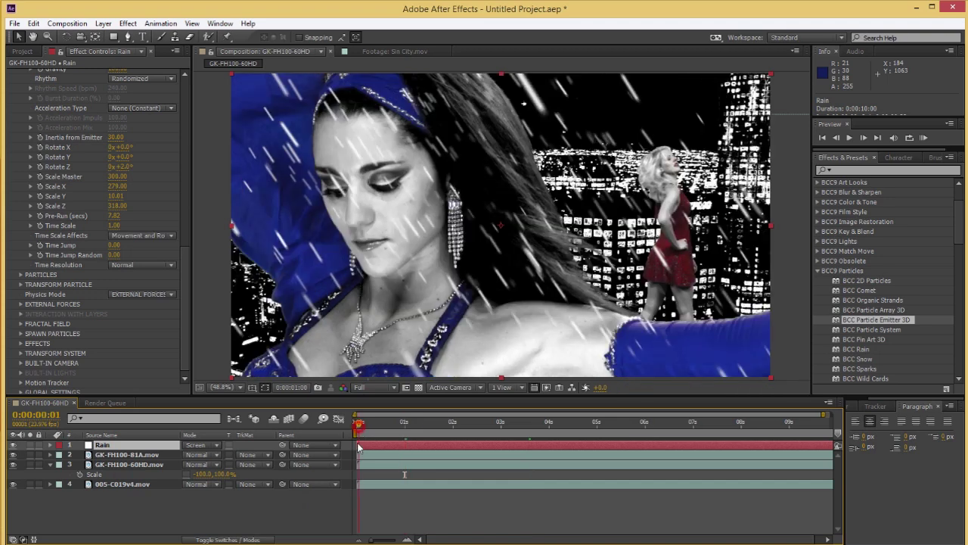
Add a new adjustment layer and apply BCC Fast Film Glow to it
right_click(173, 509)
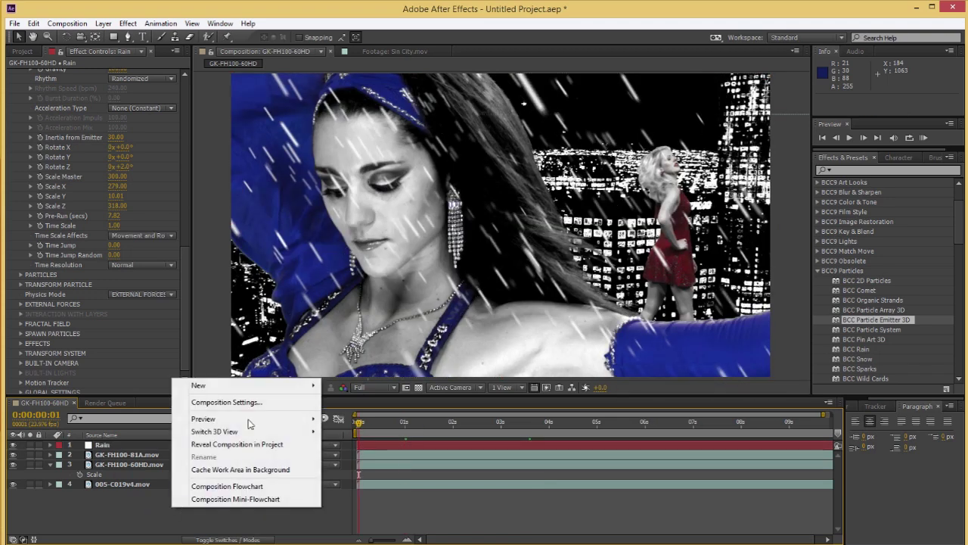
mouse_move(301, 389)
click(365, 478)
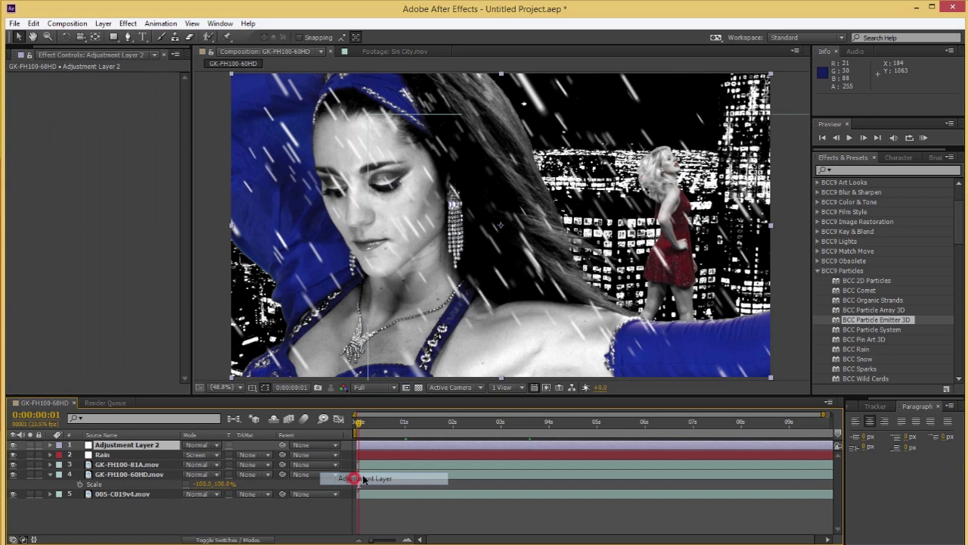
click(818, 271)
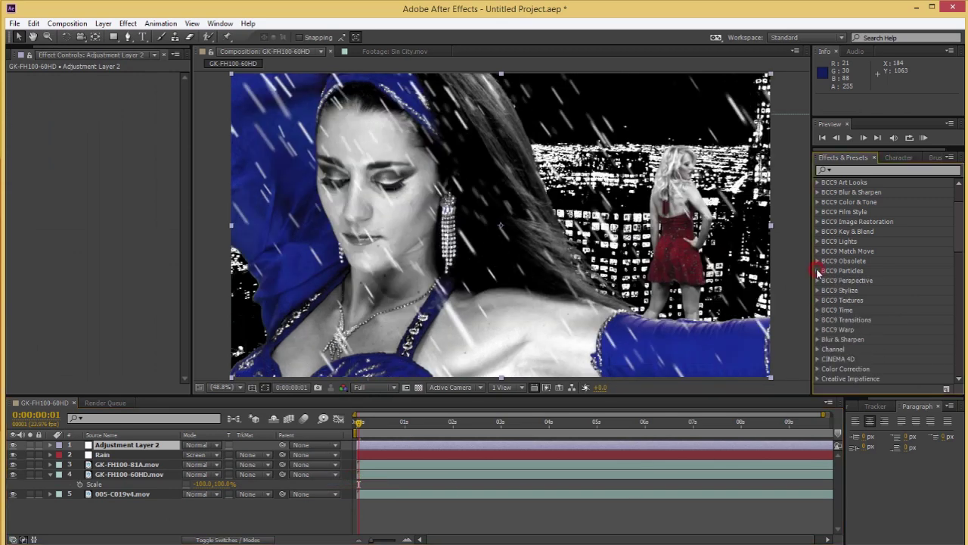
click(818, 213)
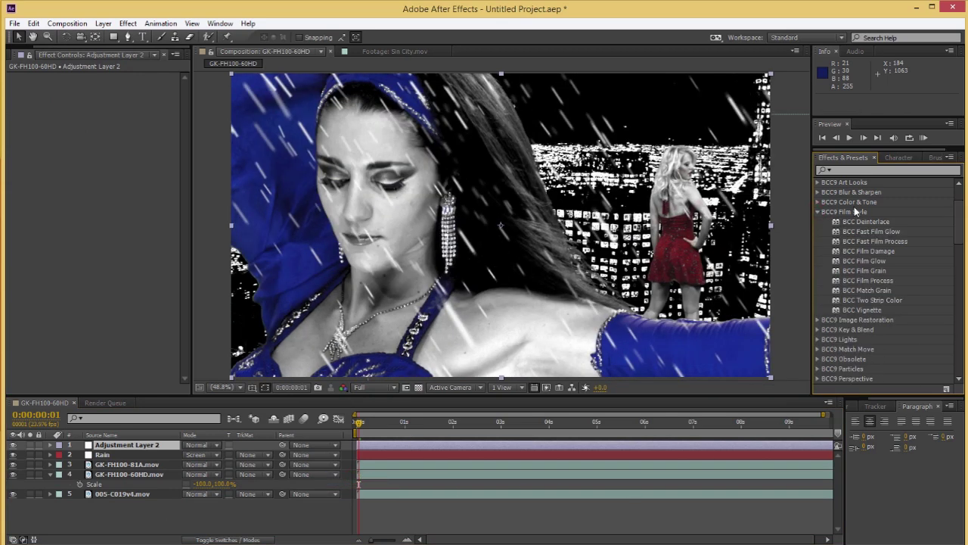
drag(865, 232, 411, 444)
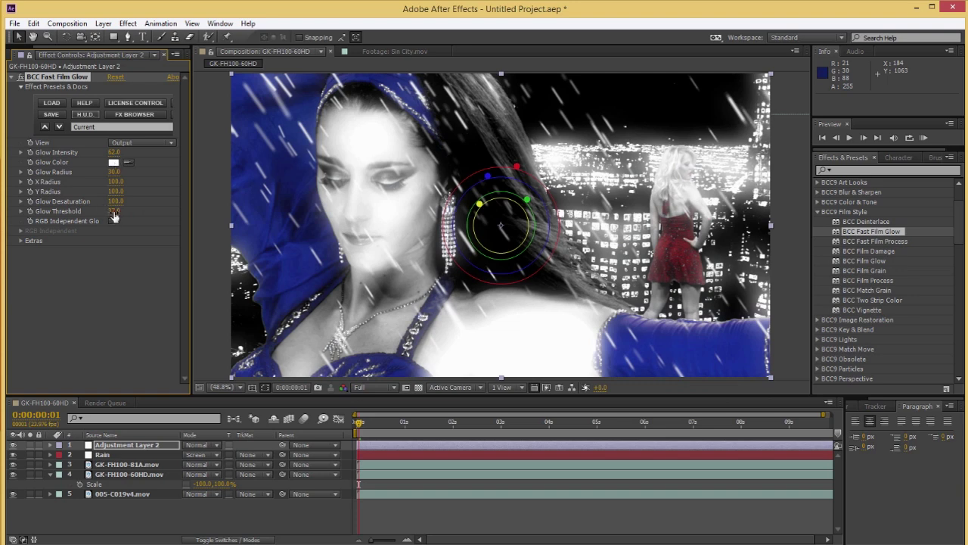
Set the glow Threshold to 52, Glow Radius to 13 and Intensity to 64
mouse_move(113, 213)
mouse_down()
mouse_move(136, 212)
mouse_move(125, 212)
mouse_up()
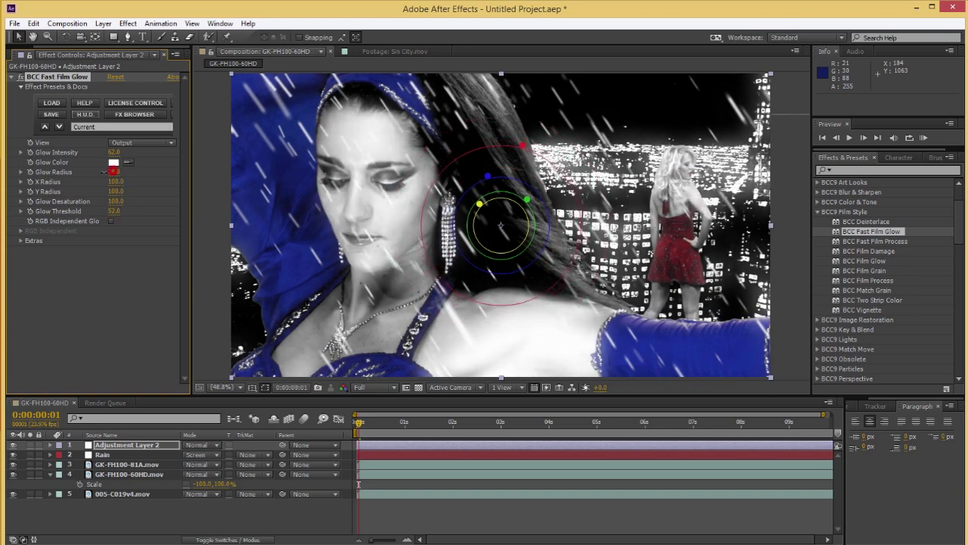
drag(113, 172, 108, 173)
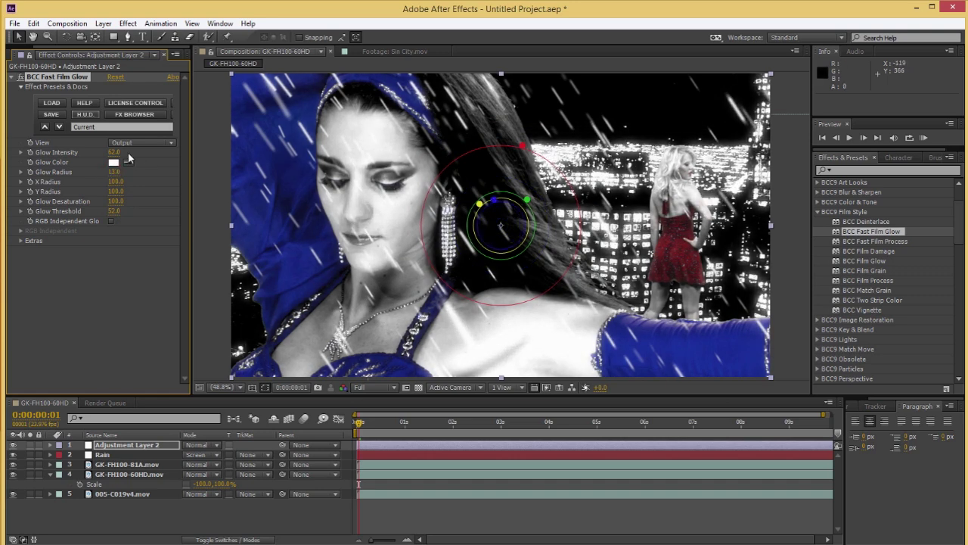
mouse_move(113, 155)
mouse_down()
mouse_move(103, 157)
mouse_move(117, 153)
mouse_up()
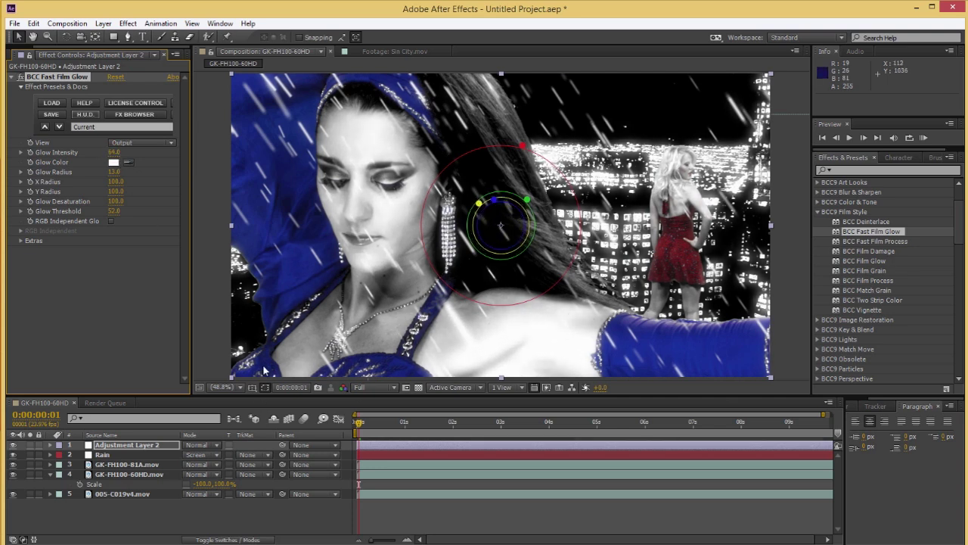
Apply BCC Vignette to Adjustment Layer 2
click(247, 515)
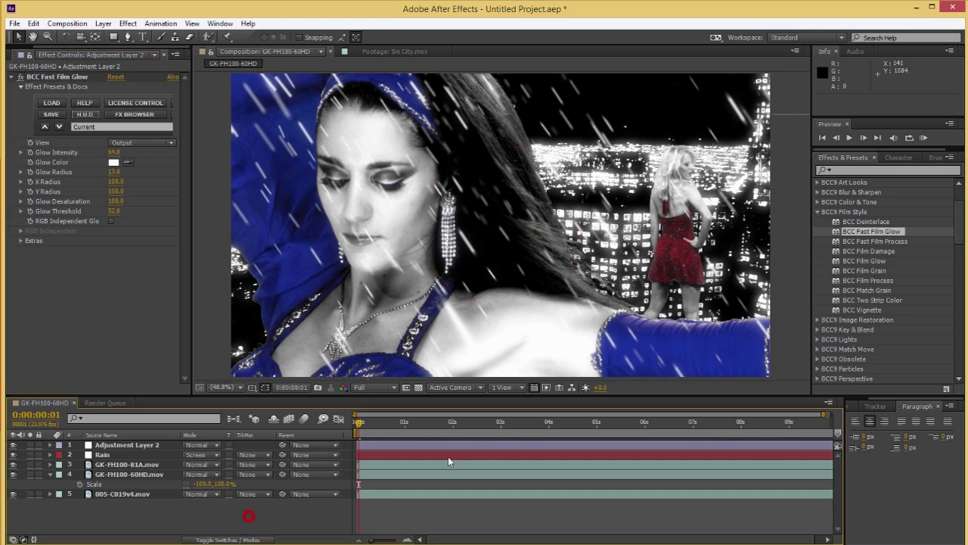
click(129, 445)
click(874, 311)
drag(874, 310, 451, 445)
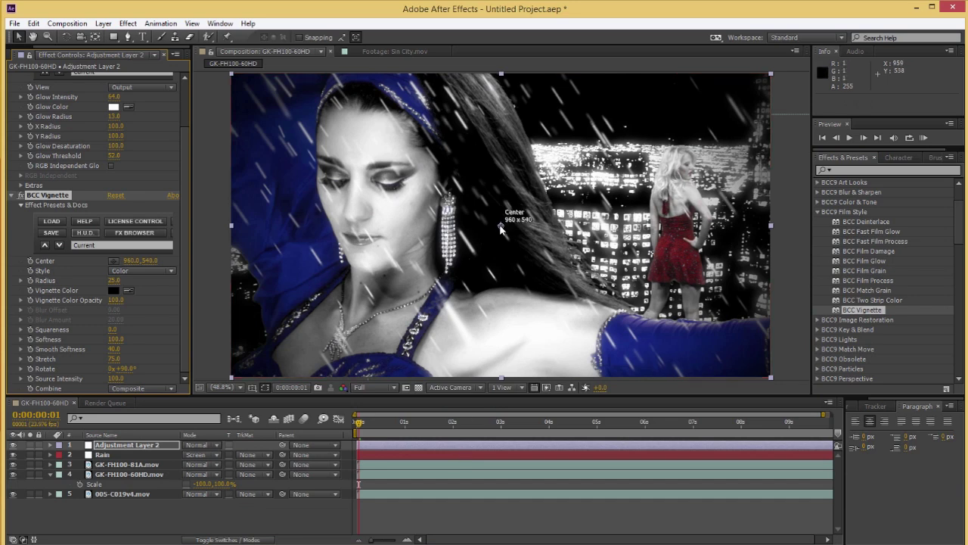
Shift the vignette centre right and set Radius 22.0, Stretch 75.0, Rotate 119°
drag(502, 226, 562, 223)
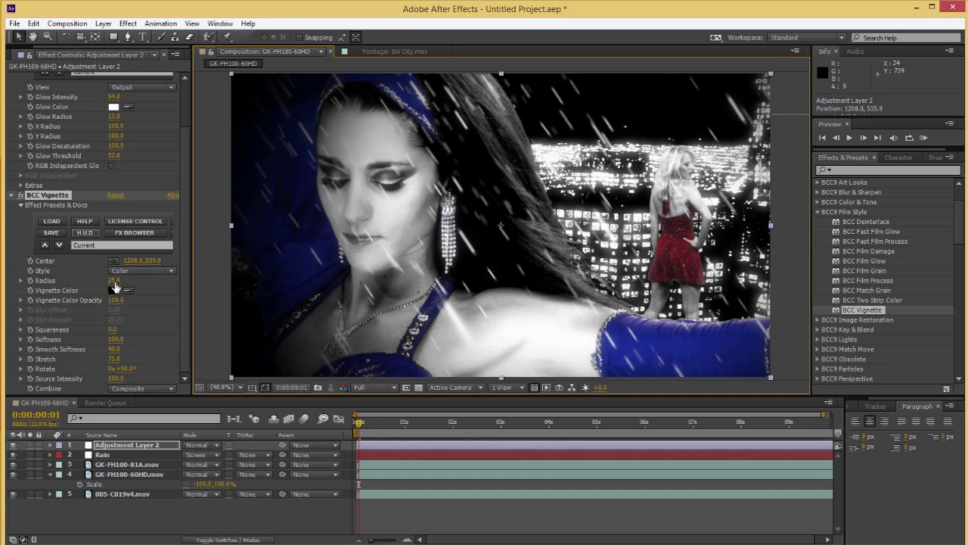
mouse_move(114, 282)
mouse_down()
mouse_move(87, 283)
mouse_move(115, 285)
mouse_up()
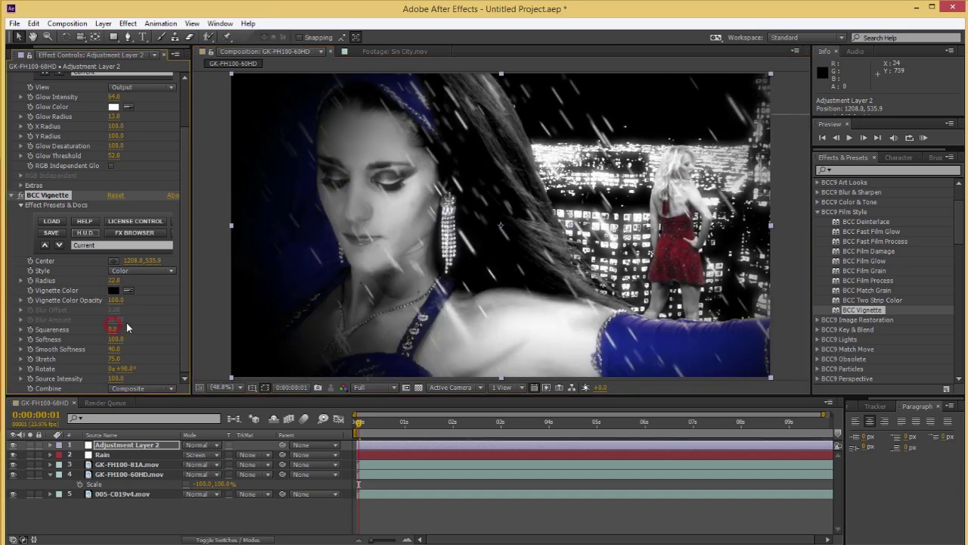
drag(114, 329, 152, 321)
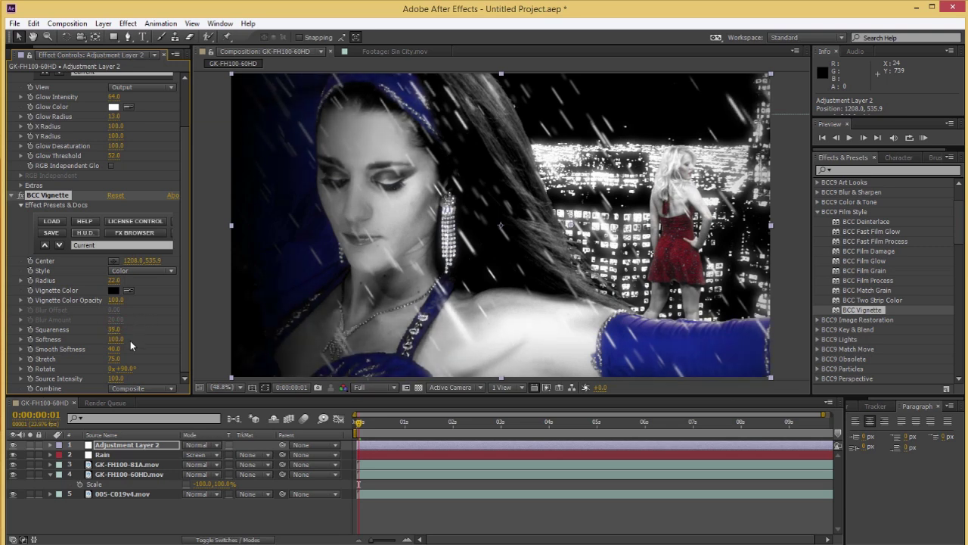
mouse_move(127, 369)
mouse_down()
mouse_move(144, 363)
mouse_move(128, 369)
mouse_up()
click(236, 507)
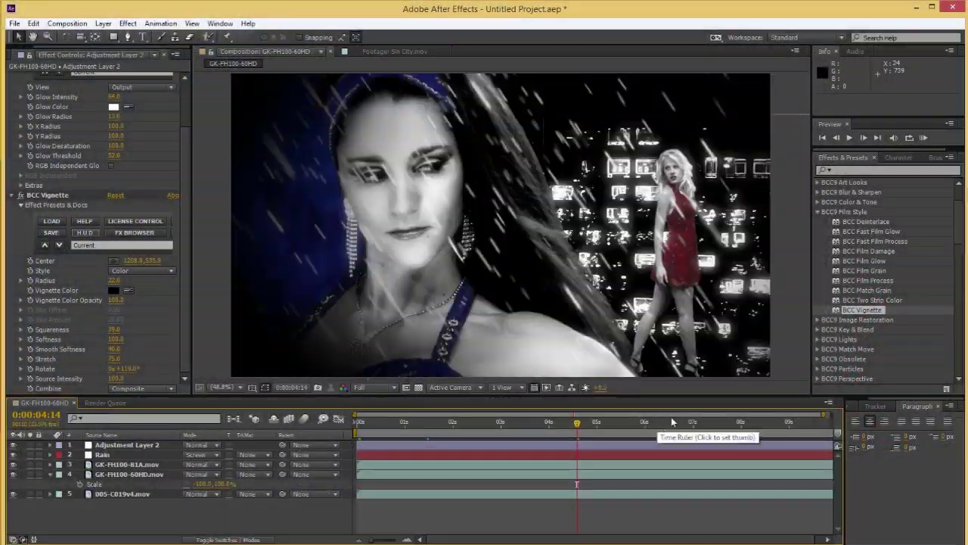
Inspect the composite at 100% around the blonde in red, then fit the whole composition in view
key(/)
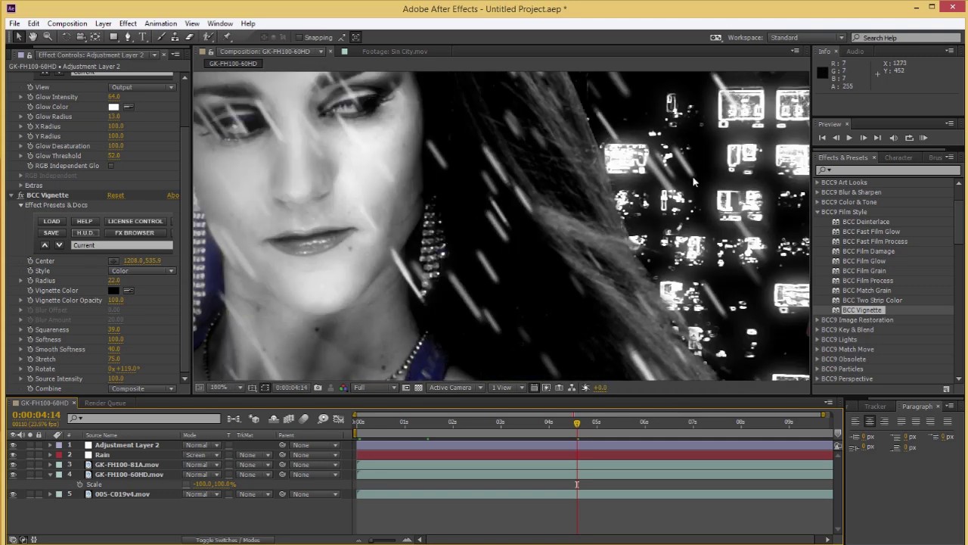
drag(694, 181, 566, 229)
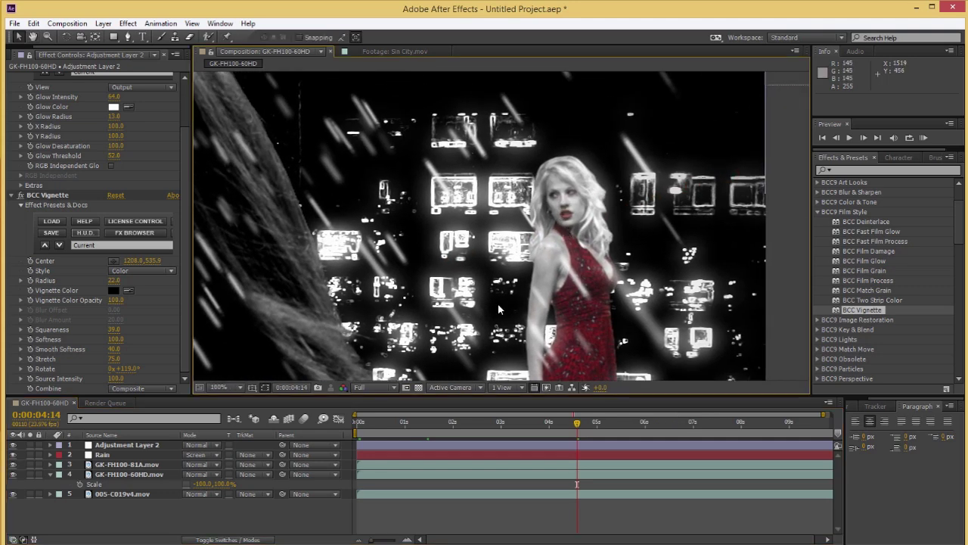
scroll(498, 304, down, 3)
scroll(500, 310, up, 1)
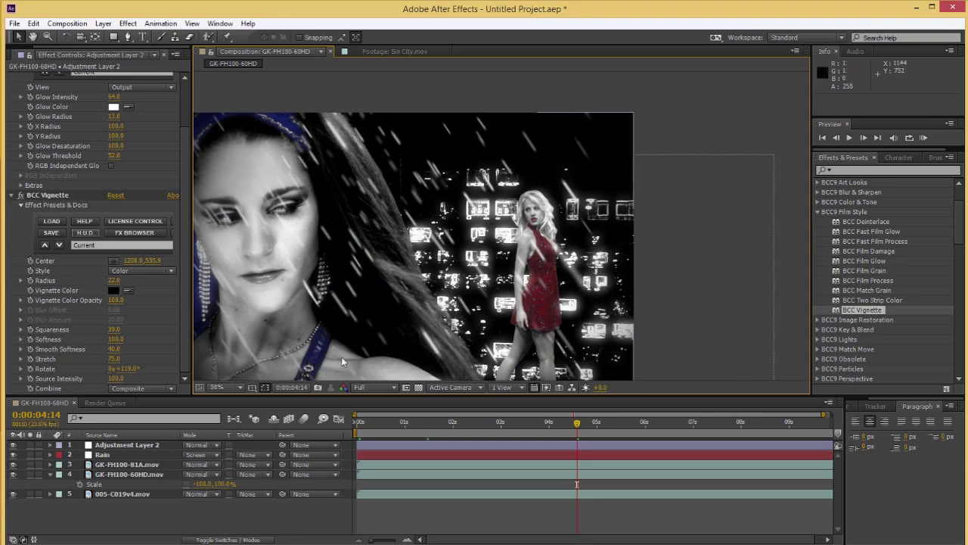
click(216, 386)
click(267, 188)
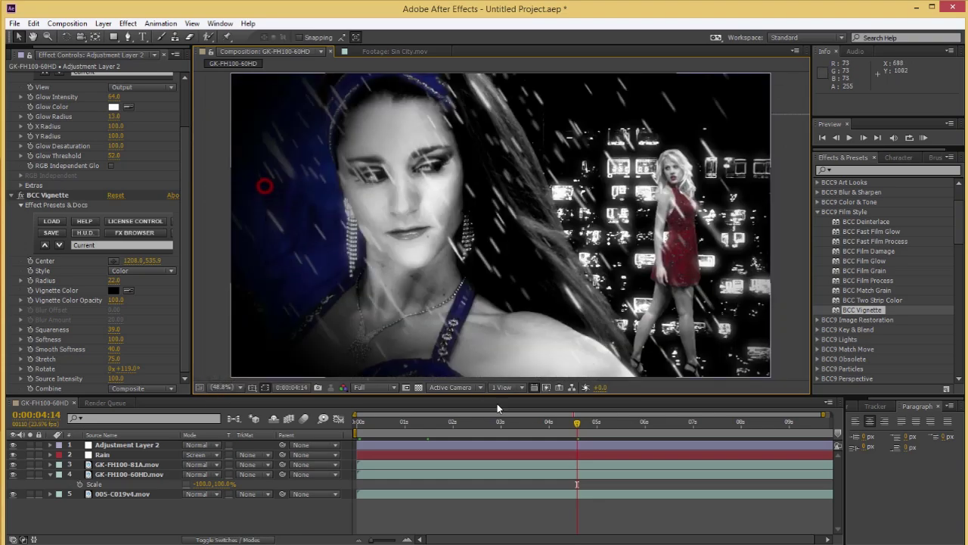